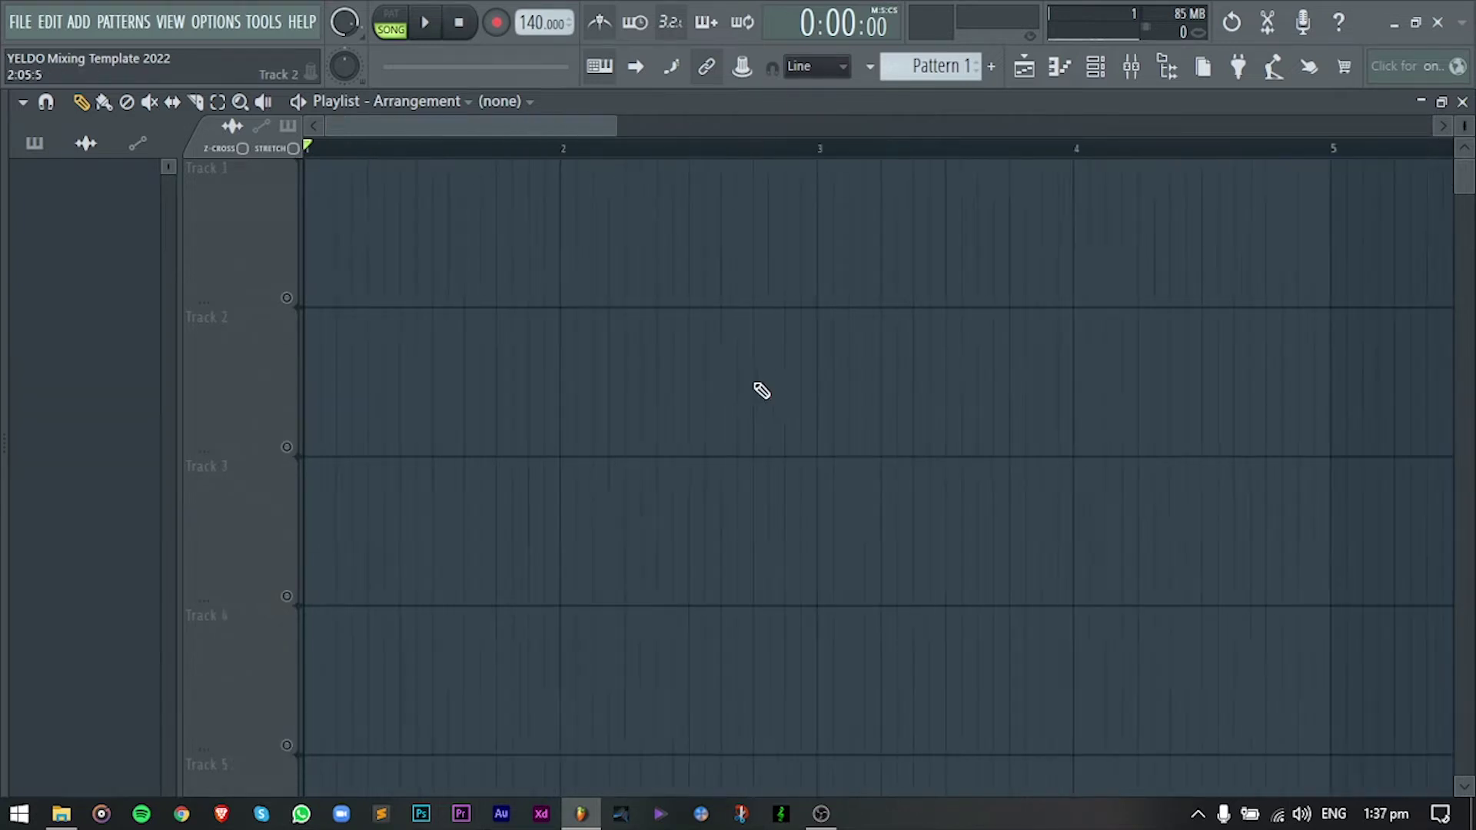
scroll(777, 386, down, 3)
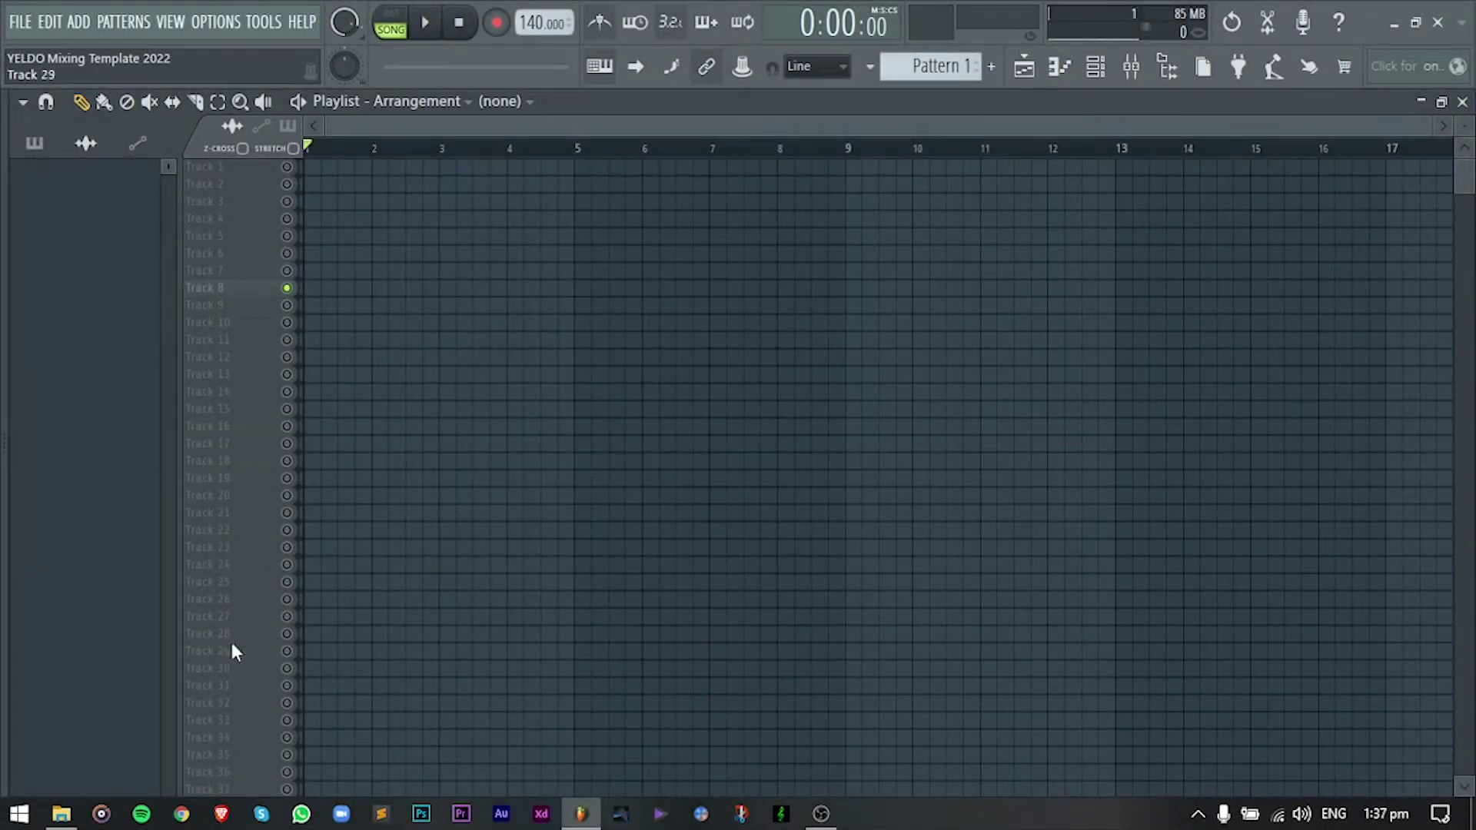
Look over the empty playlist and mixer, and inspect the Instruments and Vocals folders of Deperensya (Project Files).
click(1037, 75)
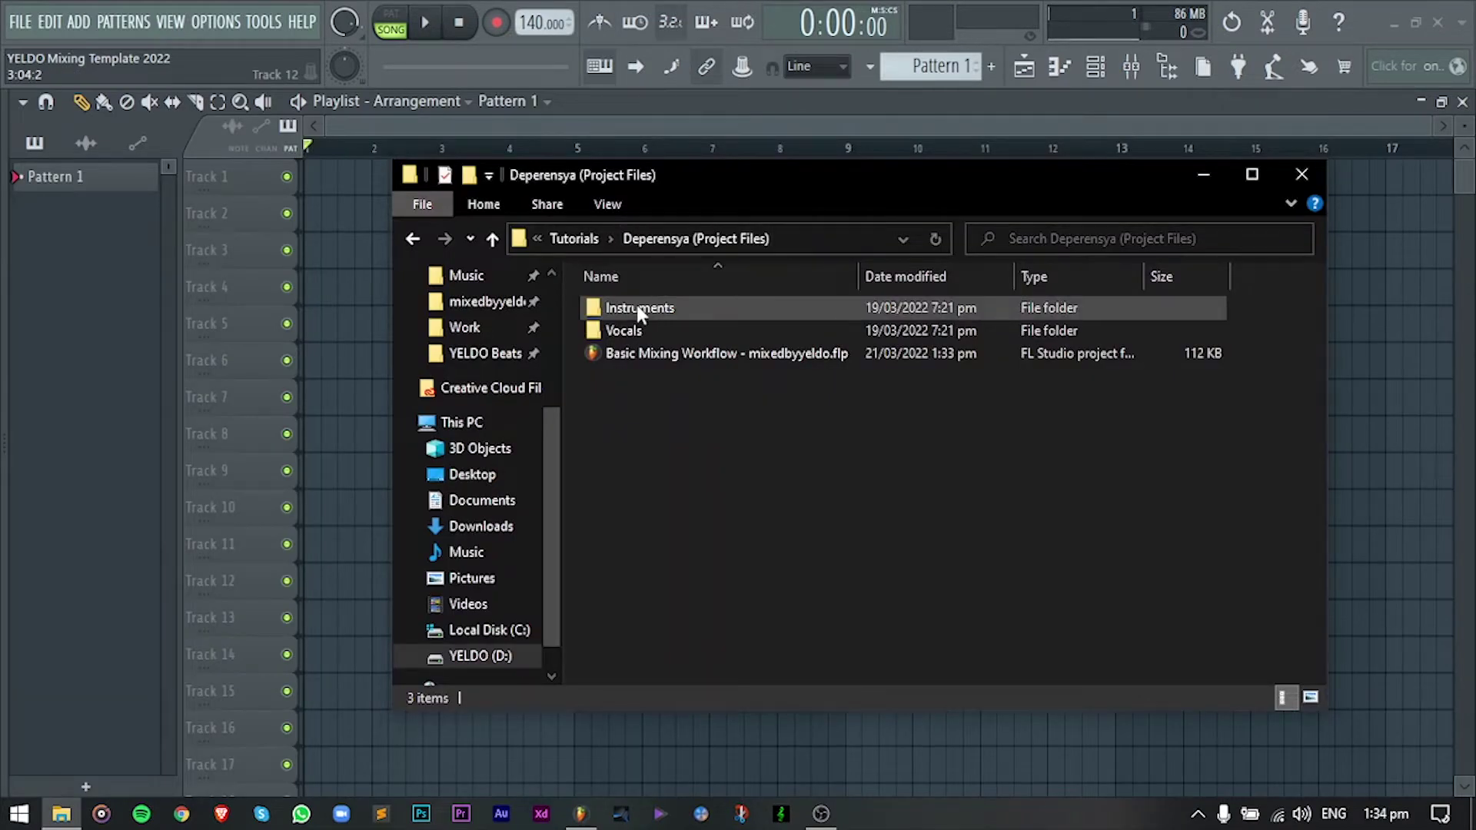
click(637, 306)
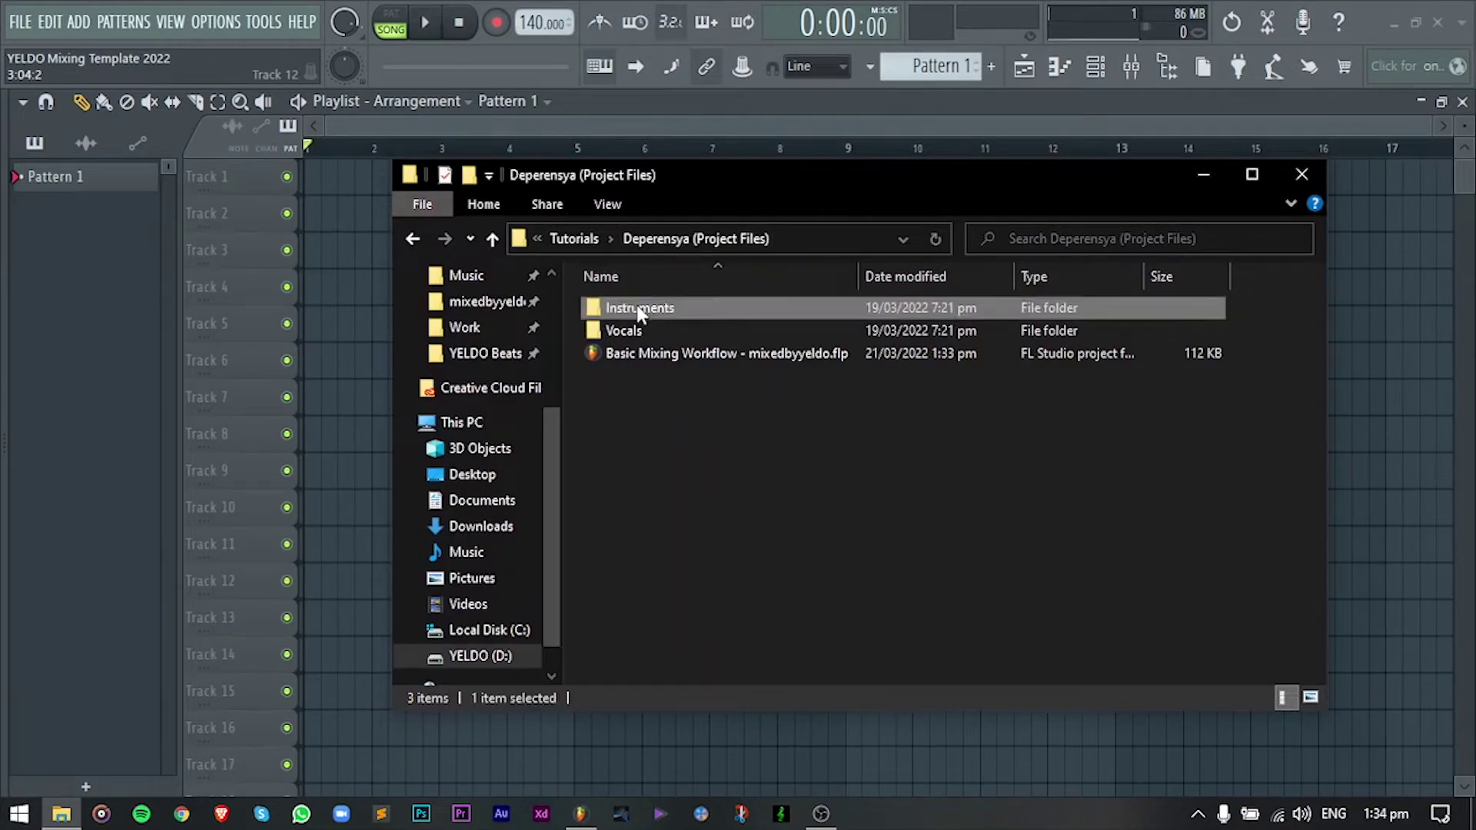
double_click(611, 328)
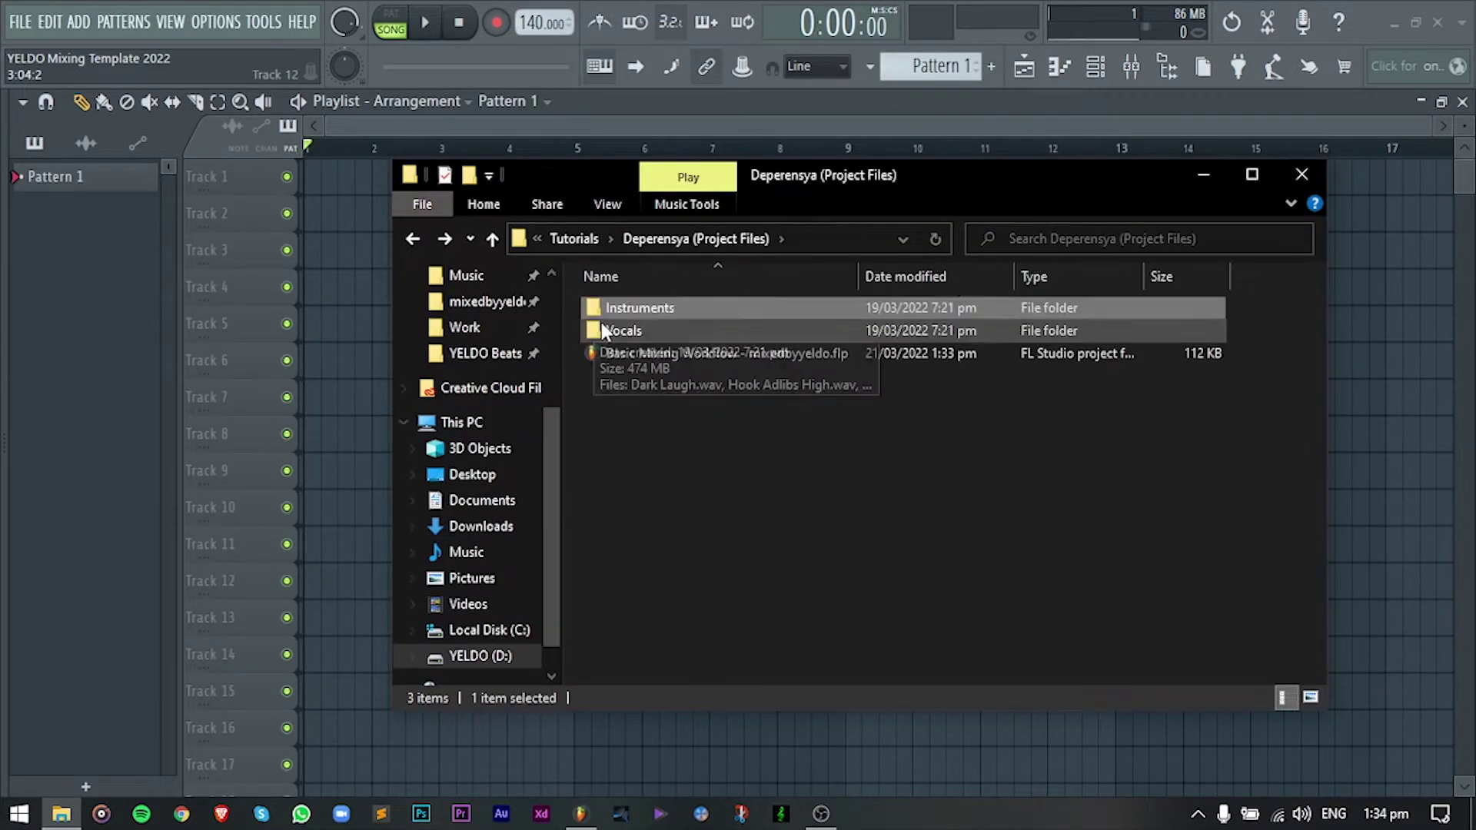
click(411, 238)
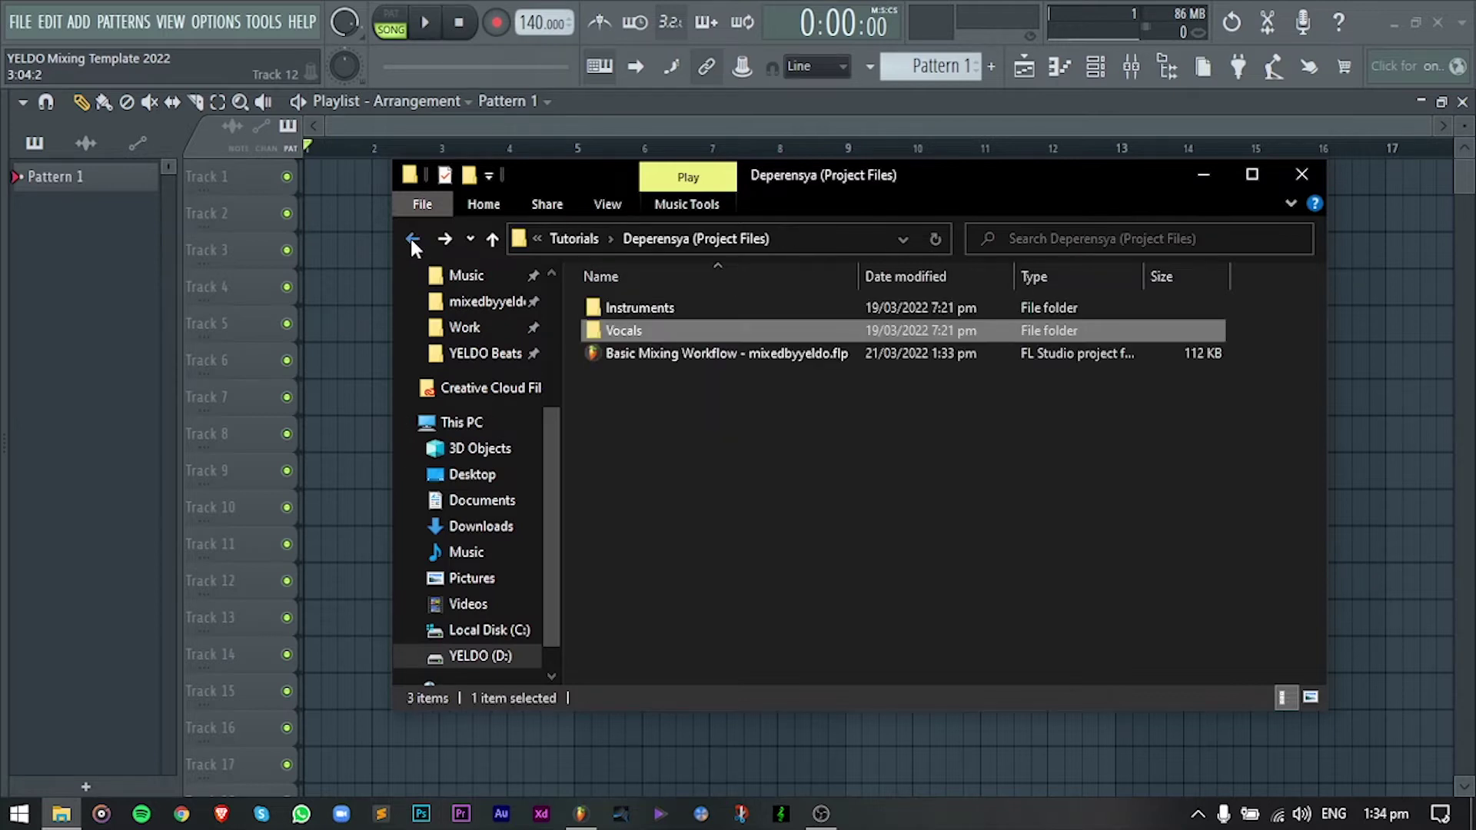
click(723, 421)
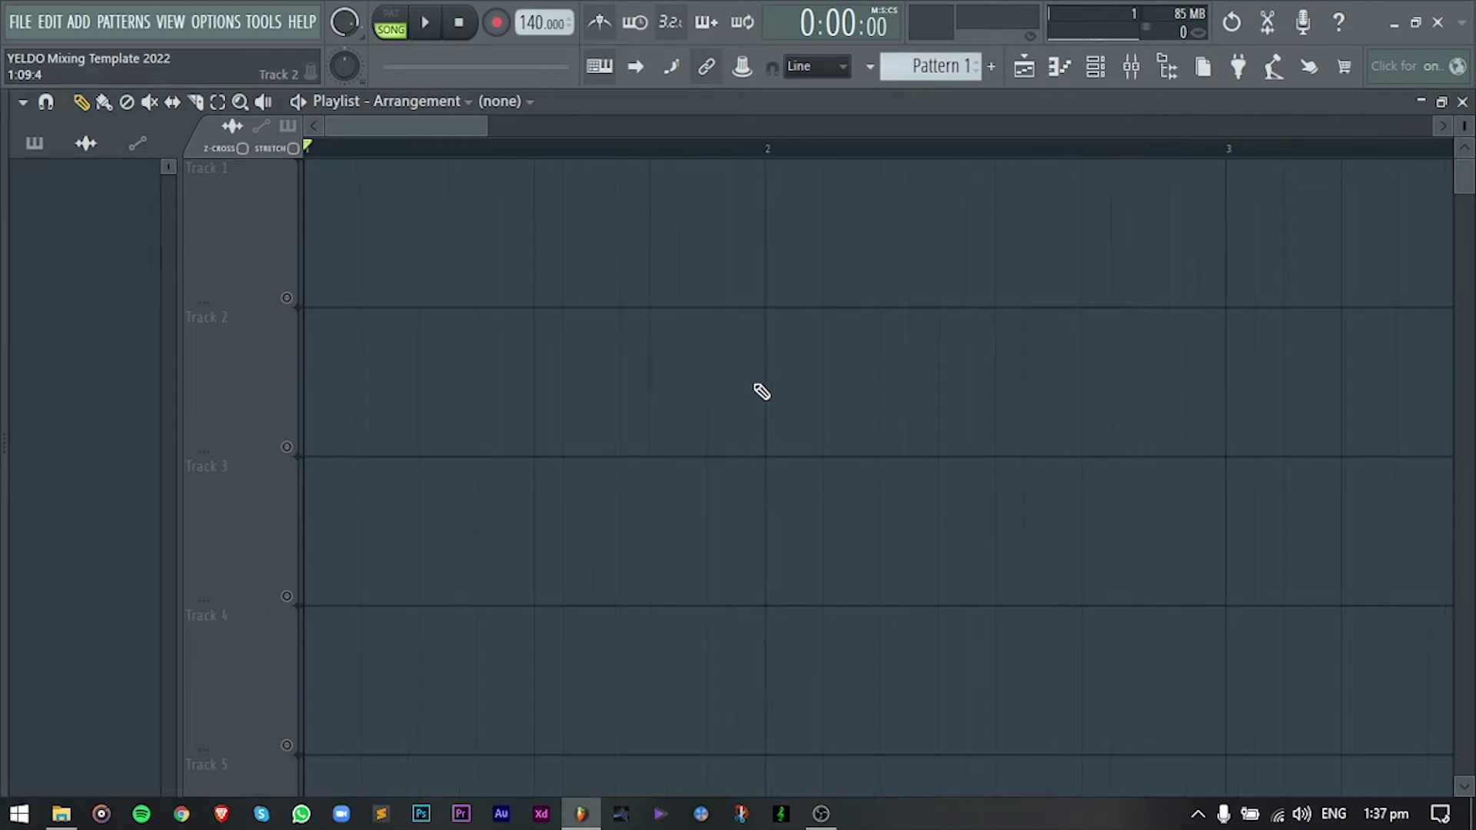
Import all eight WAV stems from the Instruments folder into the playlist, starting on Track 5.
scroll(769, 388, down, 2)
scroll(775, 387, down, 5)
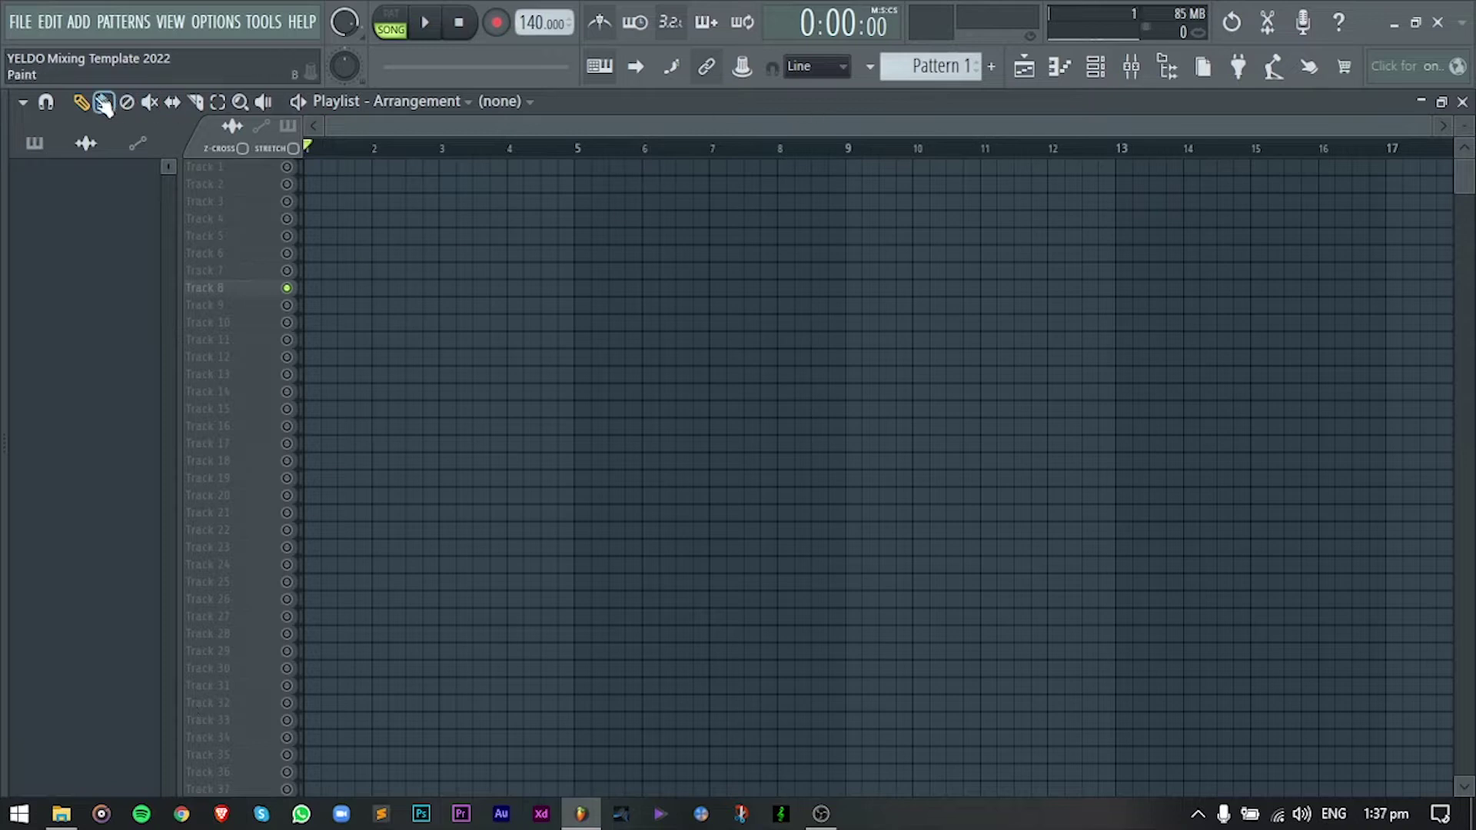
click(1033, 73)
click(1036, 75)
click(62, 813)
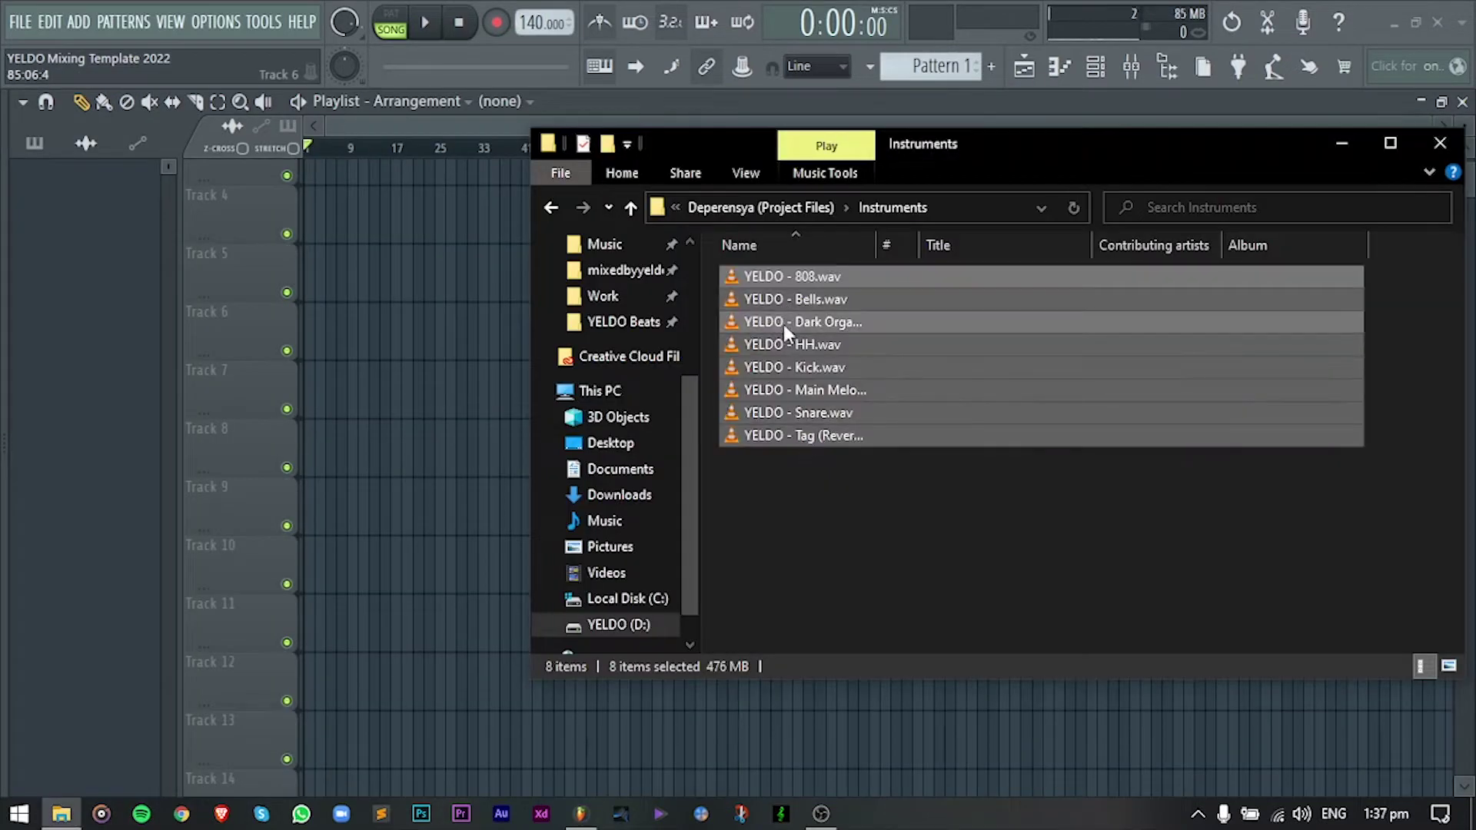
drag(779, 390, 326, 246)
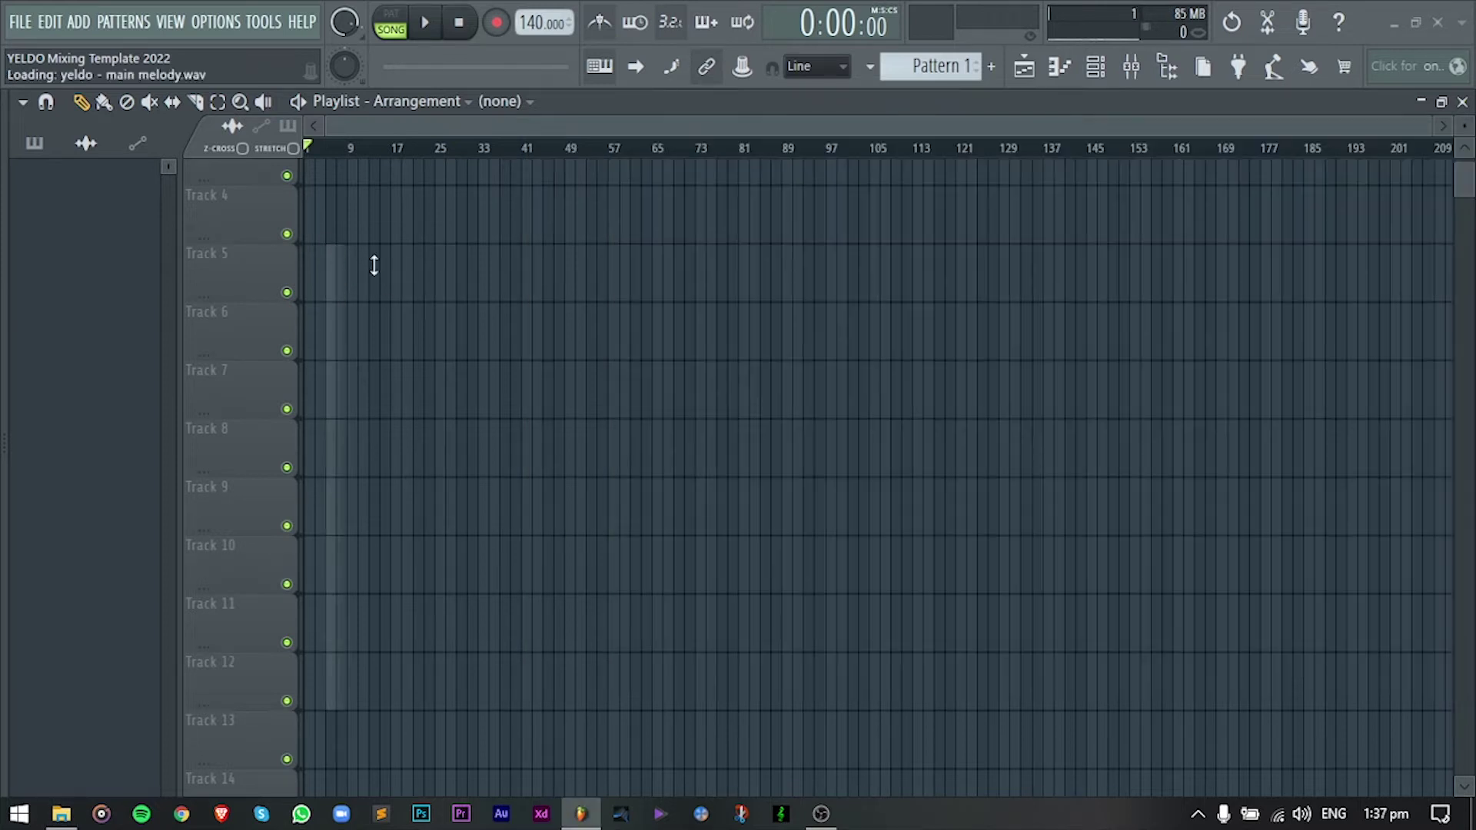
Play the imported instrument stems from the start of the song to hear them, and stop playback.
click(336, 148)
drag(344, 151, 353, 153)
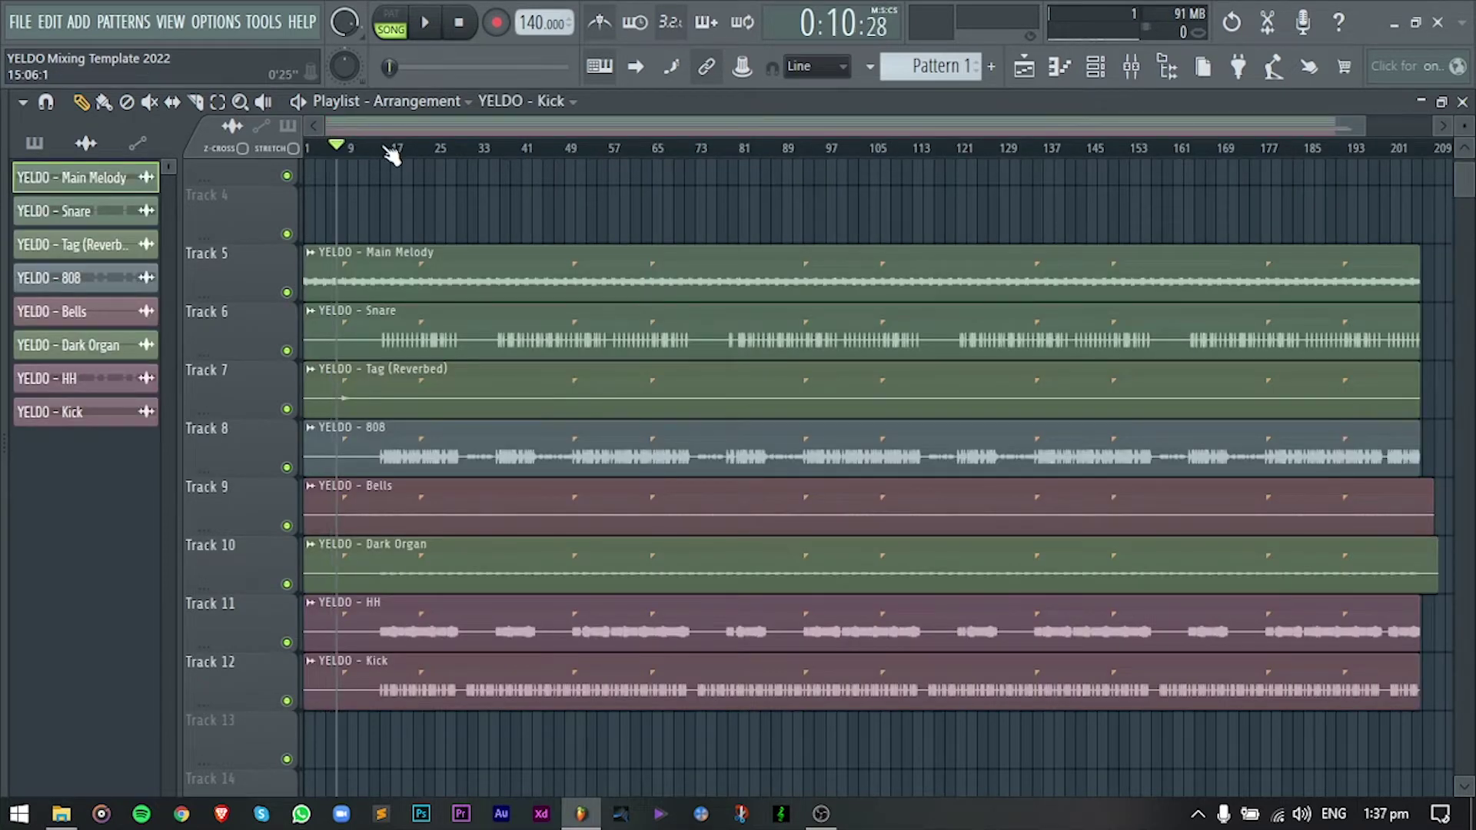
key(space)
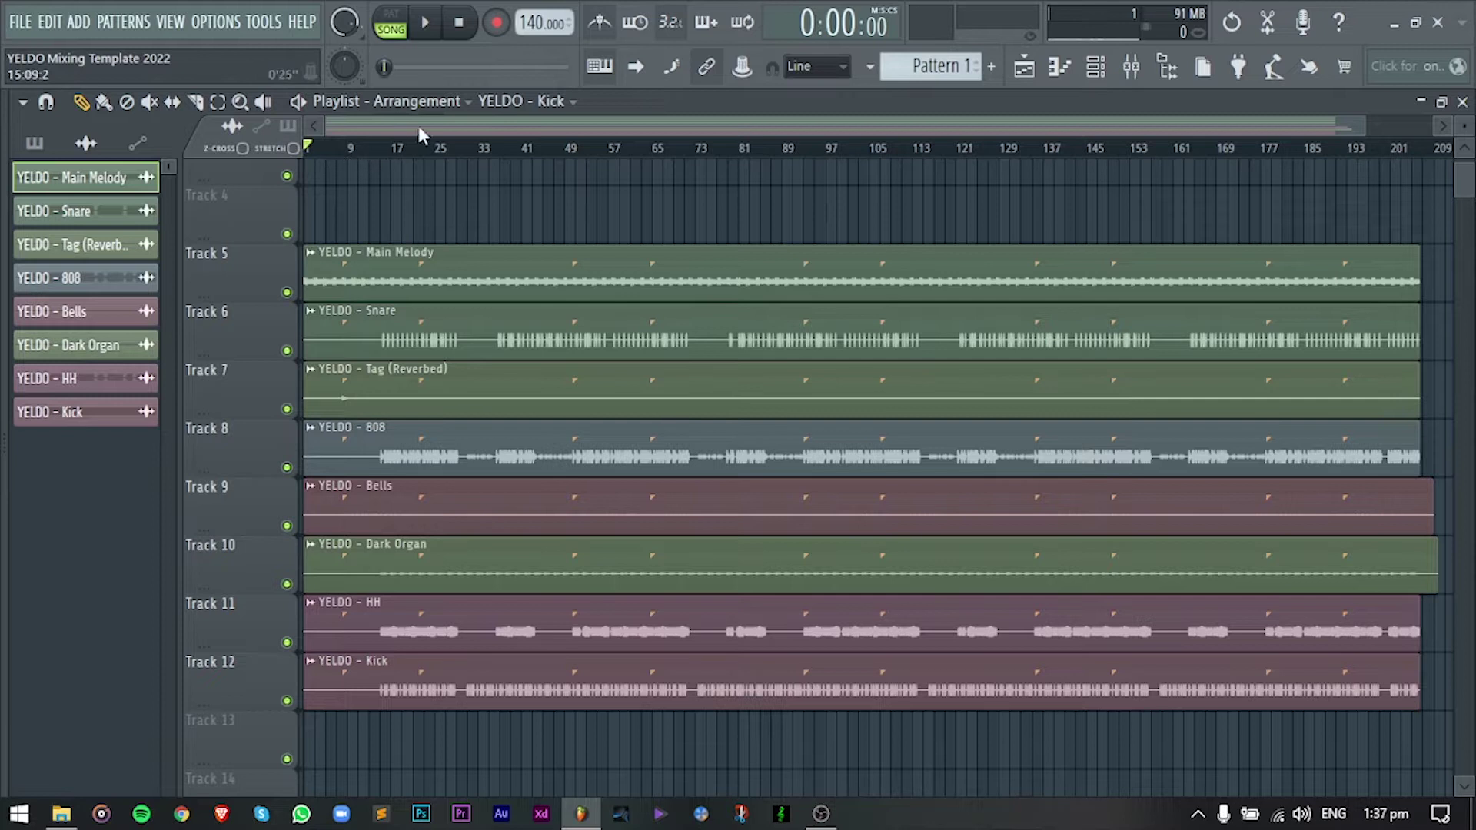
click(438, 24)
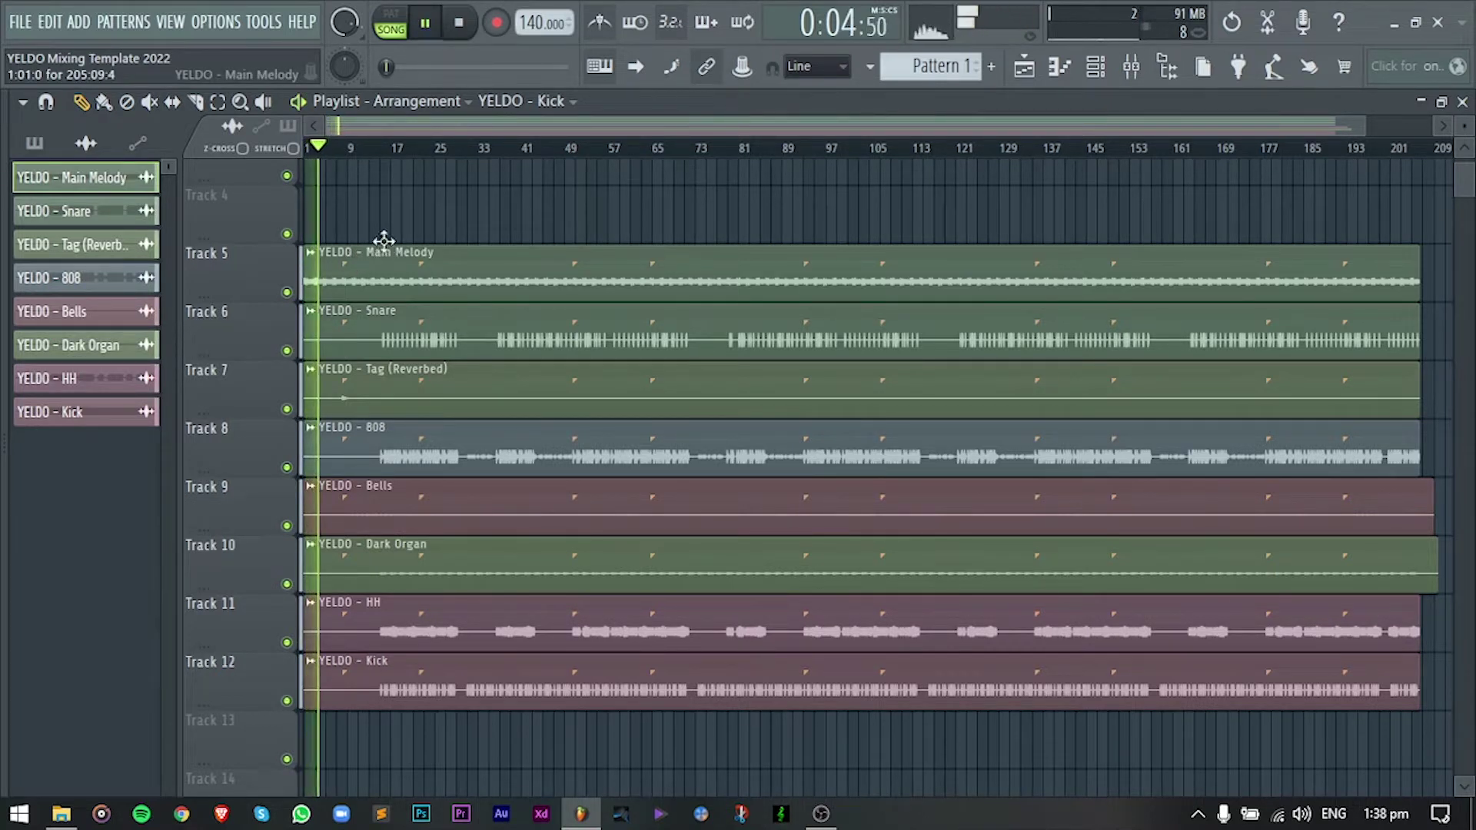
key(space)
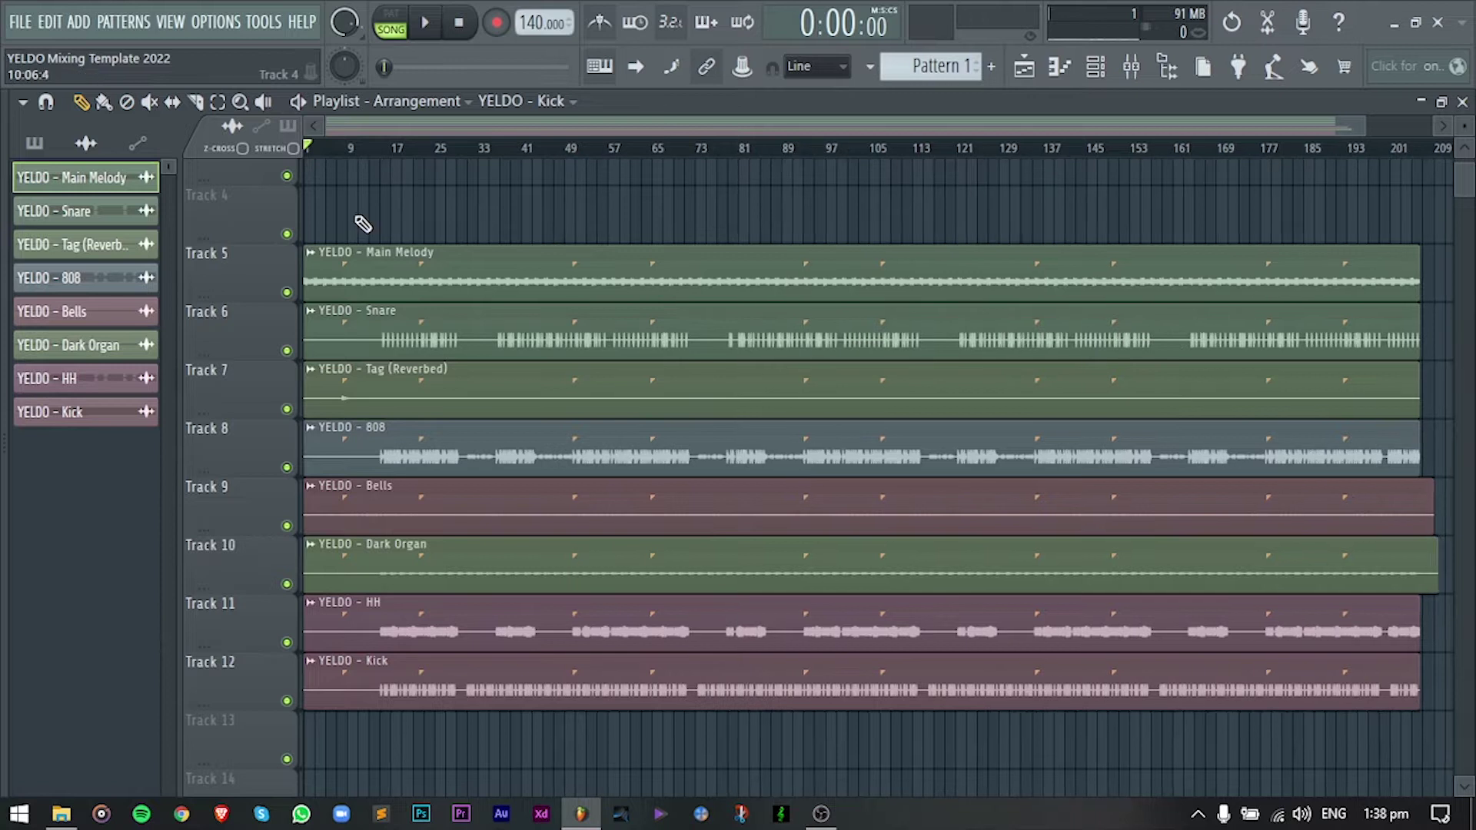
Detect the Main Melody clip's tempo within the 100 to 200 range and set the project tempo to the resulting 158 BPM.
scroll(356, 217, up, 3)
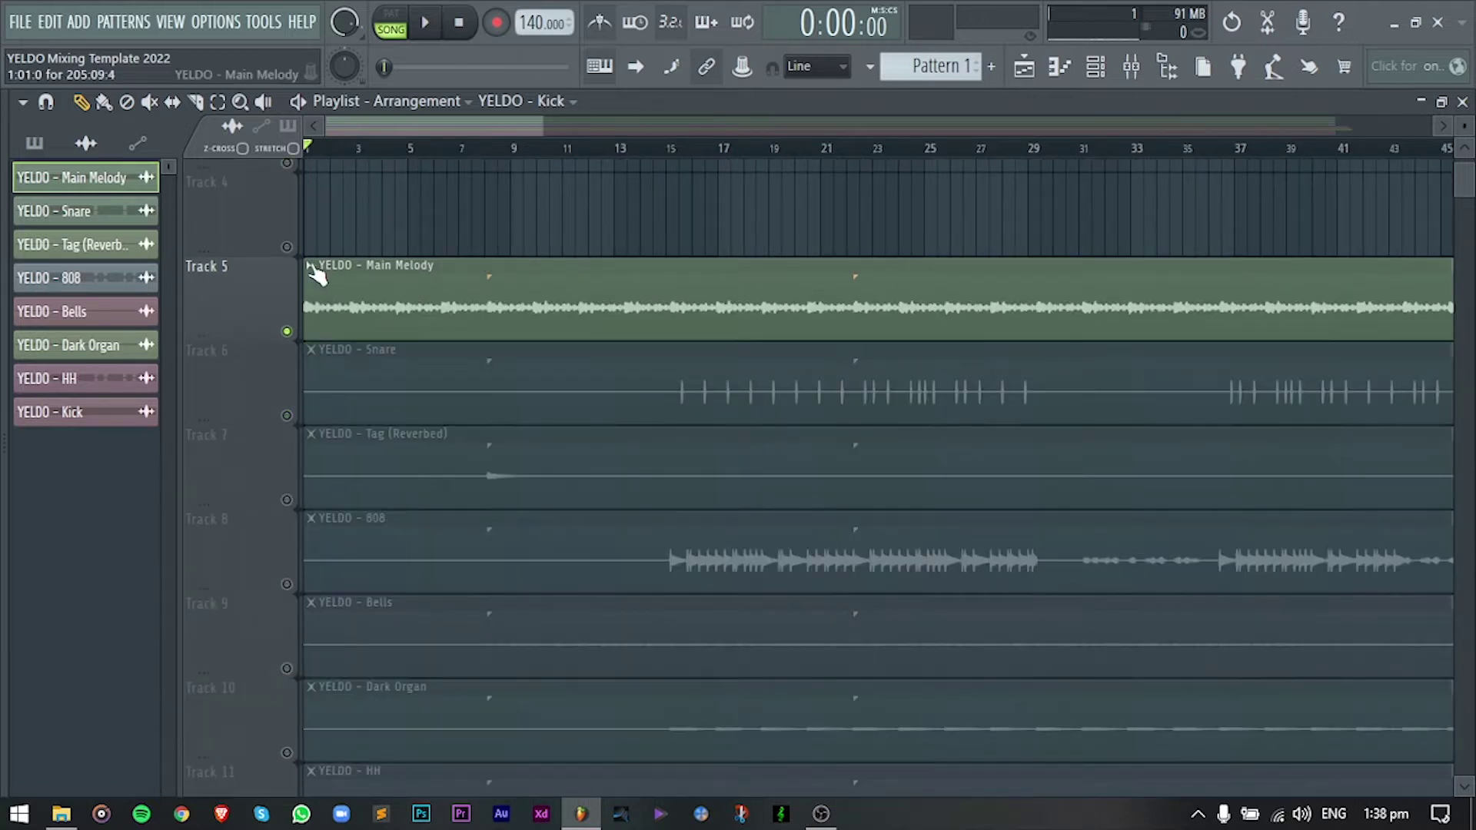
click(311, 266)
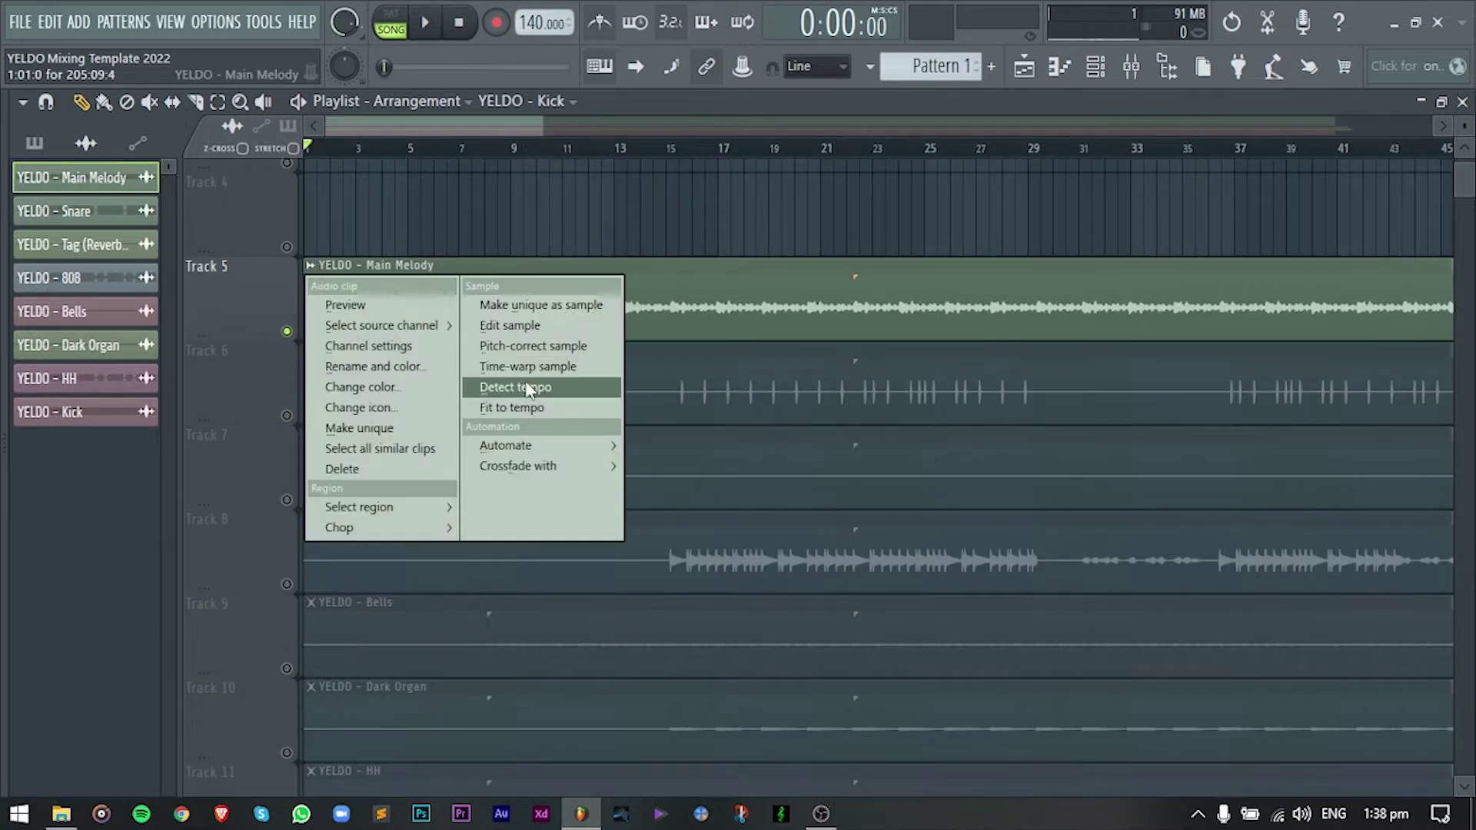
click(529, 388)
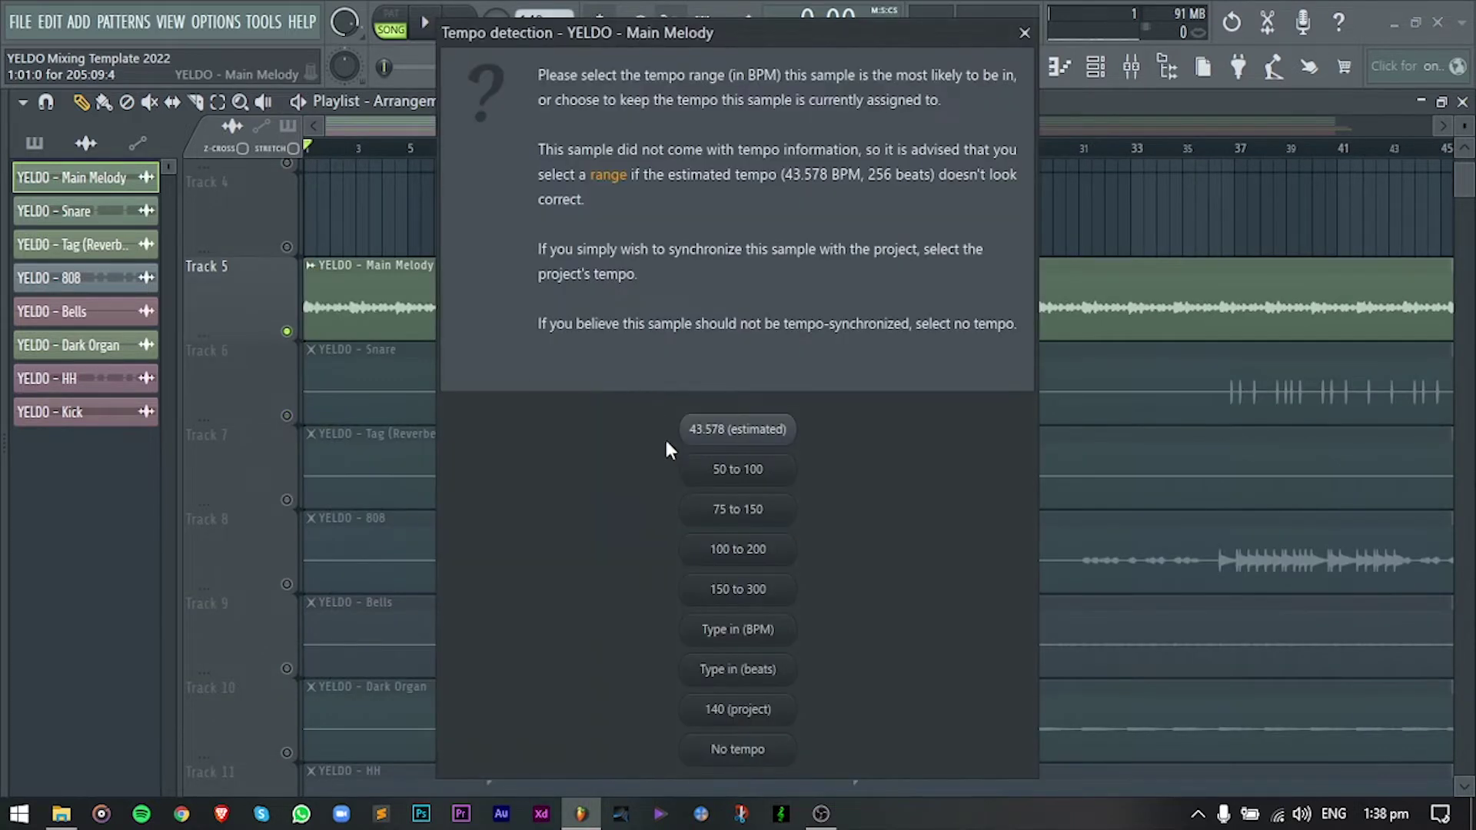
click(723, 550)
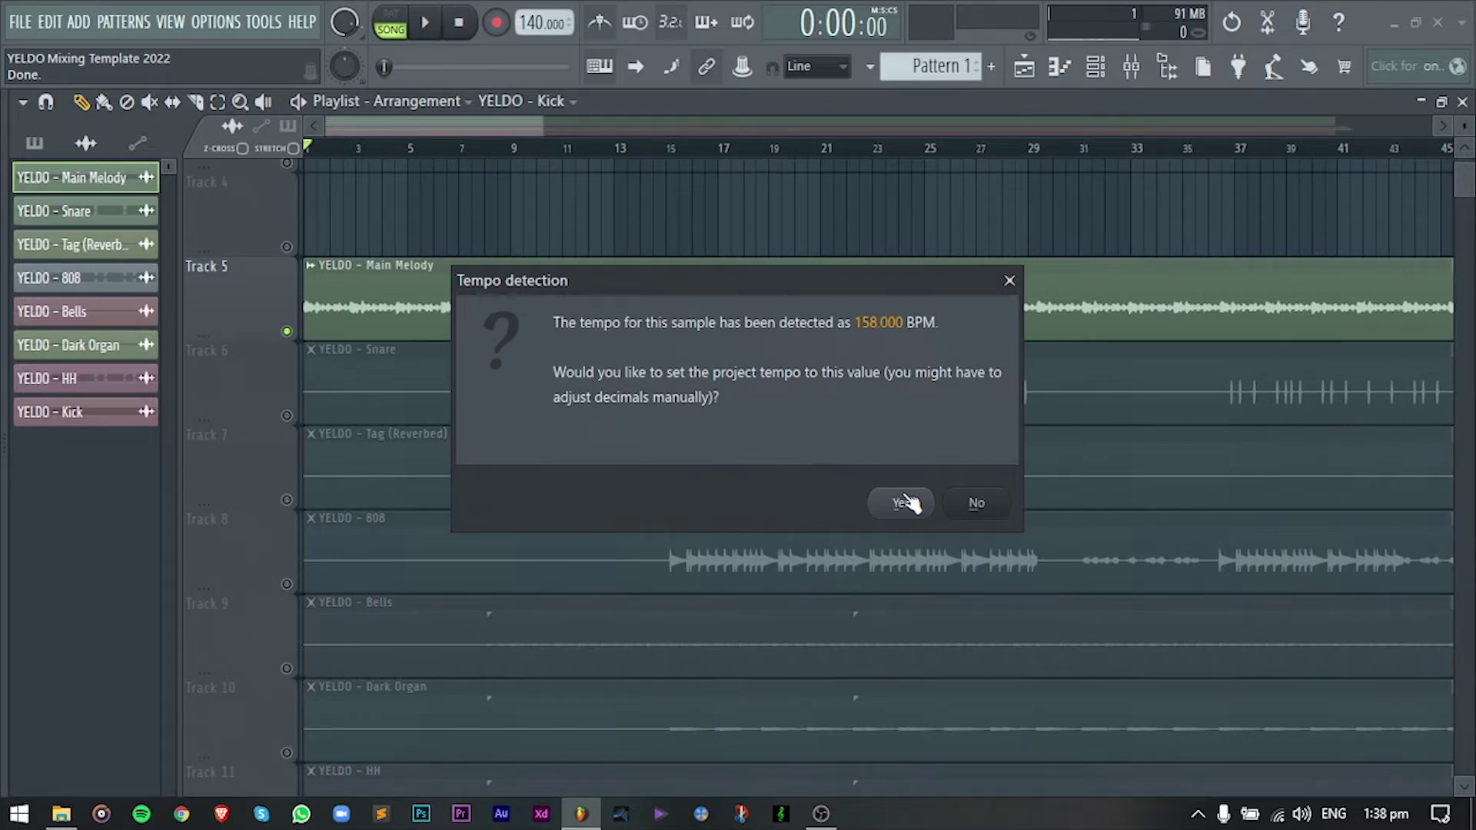
click(903, 503)
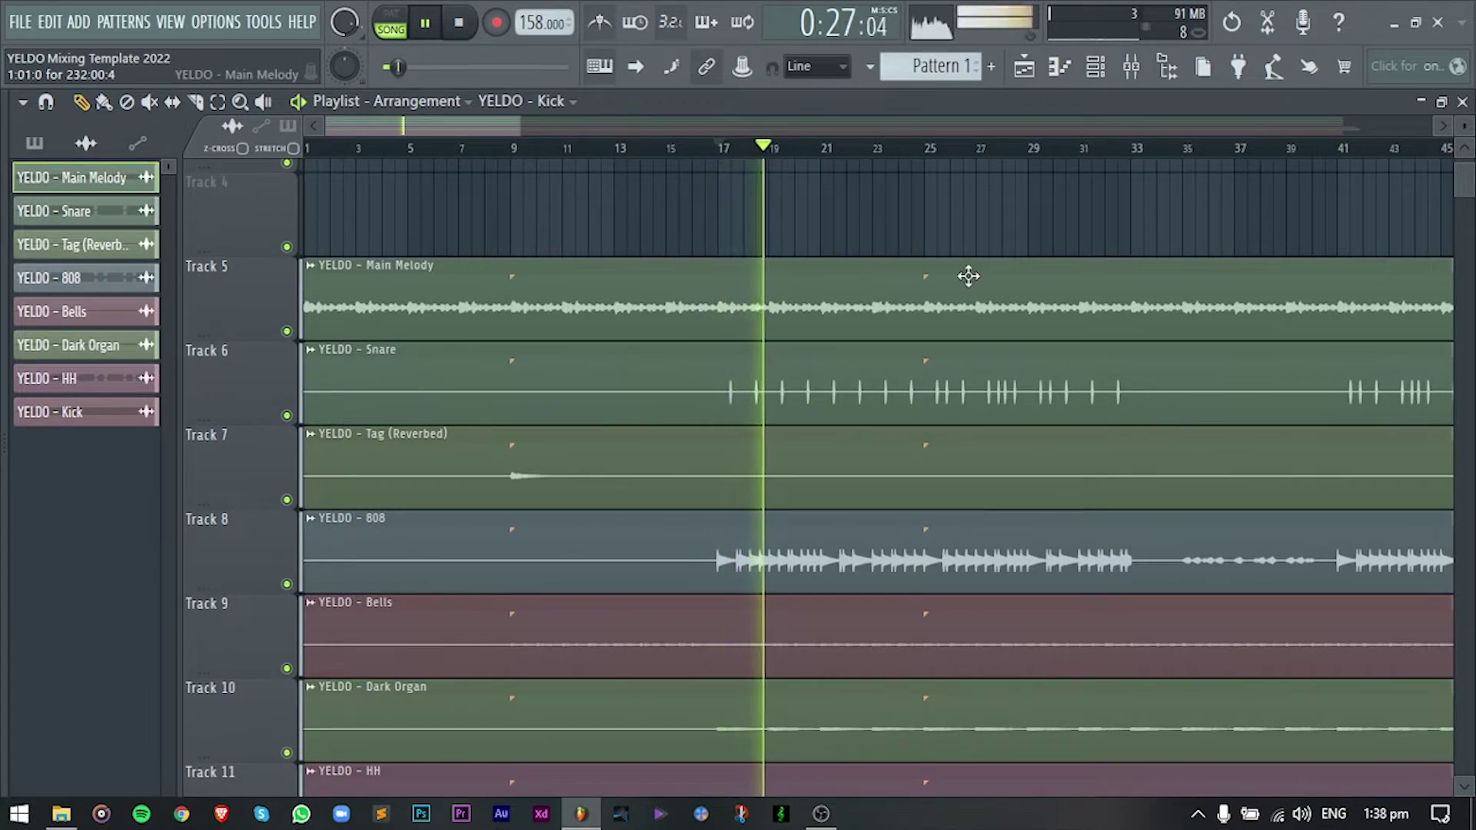
Play the arrangement from bar 17 to check how the instrument stems line up with the grid.
scroll(961, 297, up, 4)
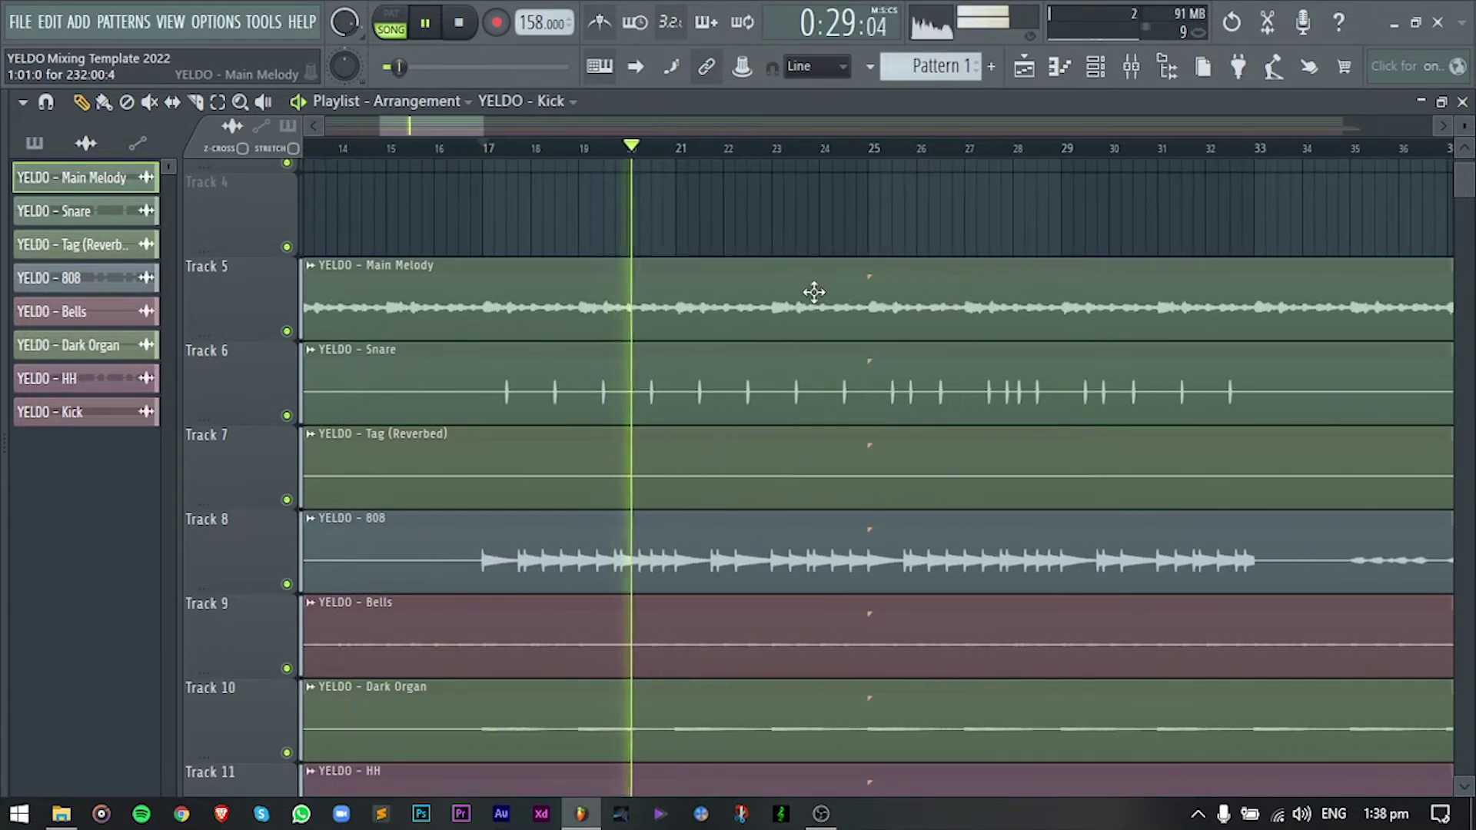
key(space)
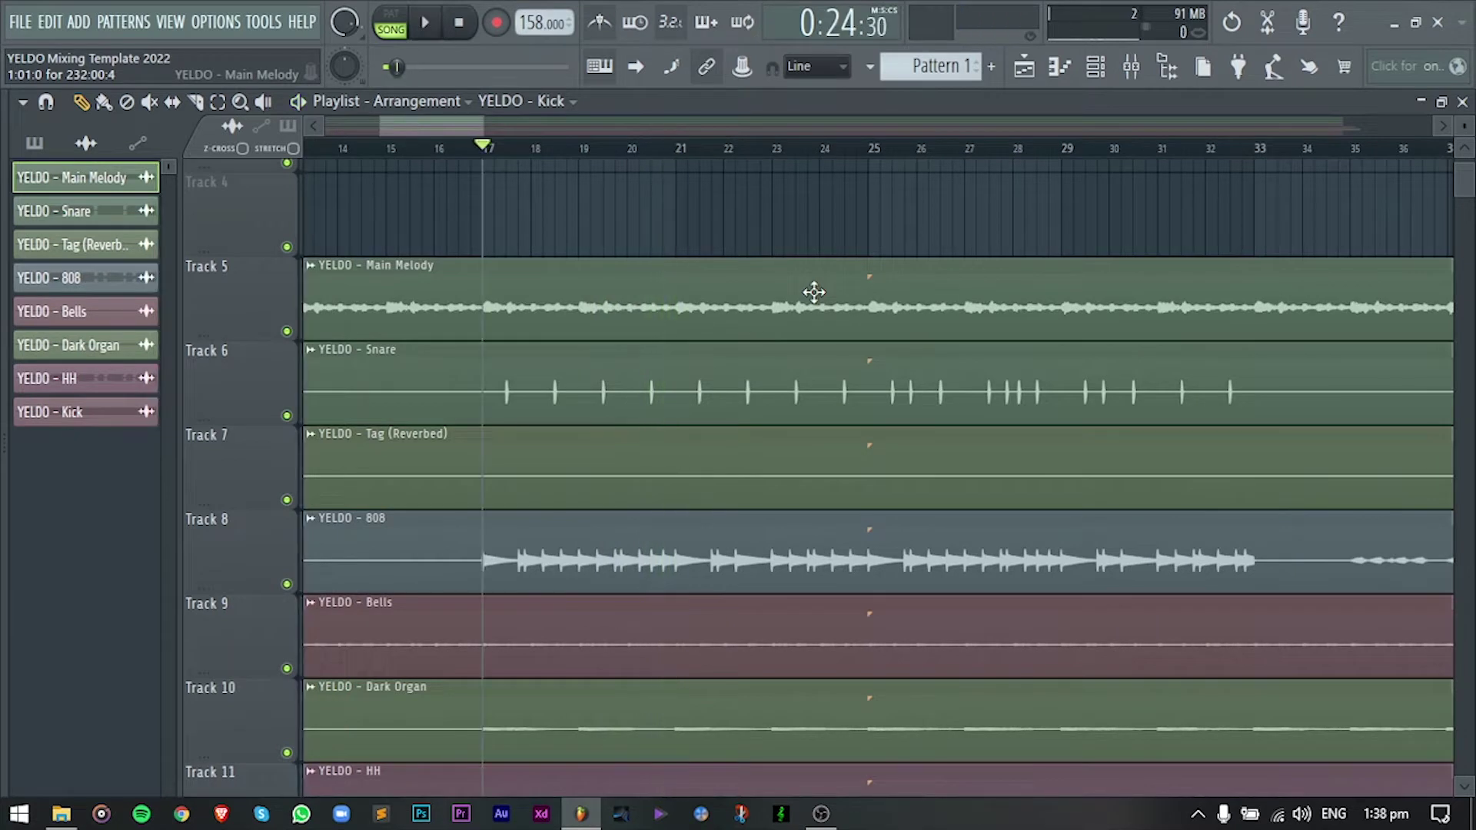
ctrl+right_click(616, 208)
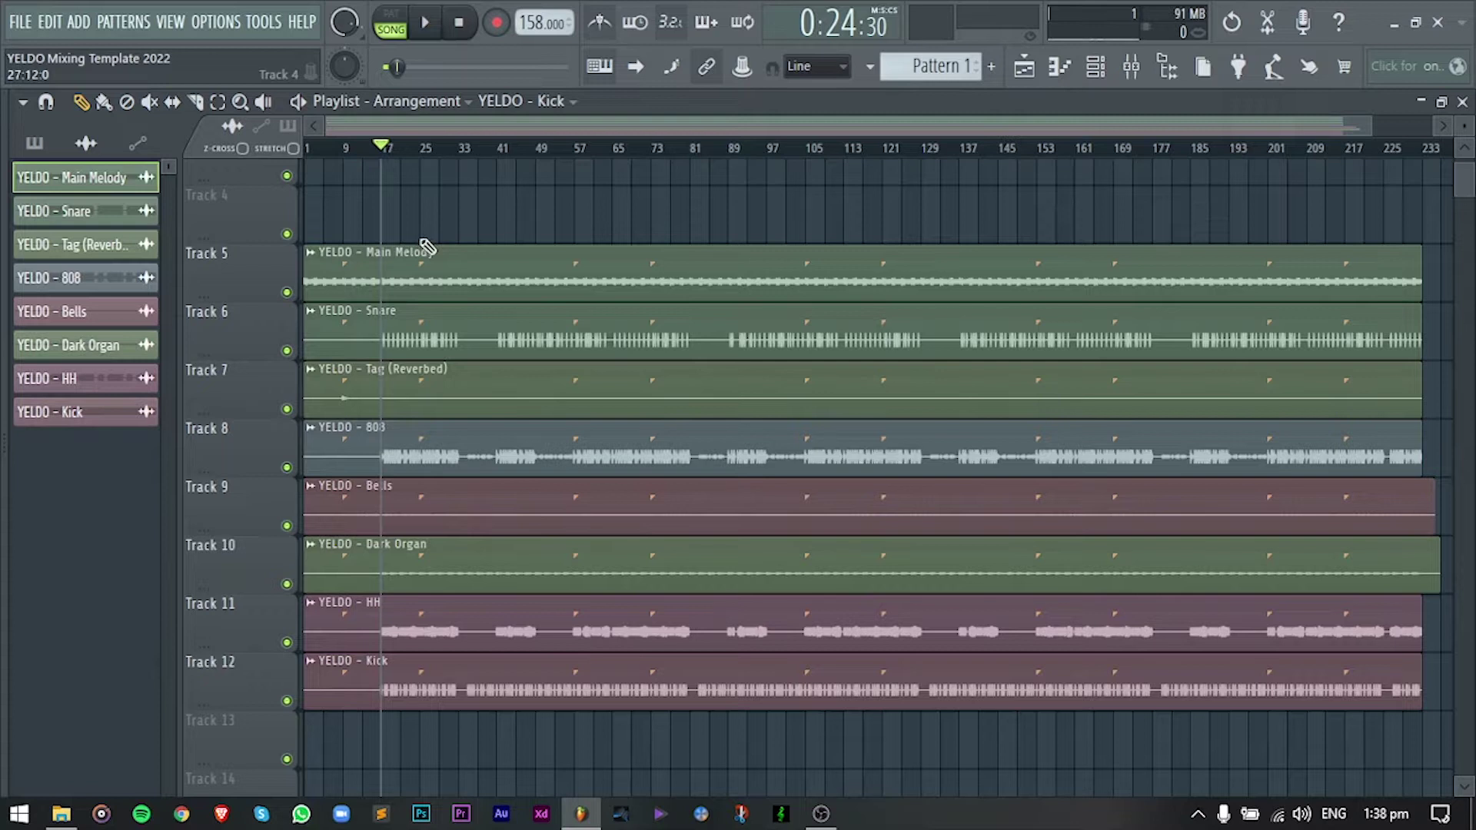
Recolor all eight instrument clips with a gradient running from blue to purple.
shift+click(108, 415)
right_click(101, 410)
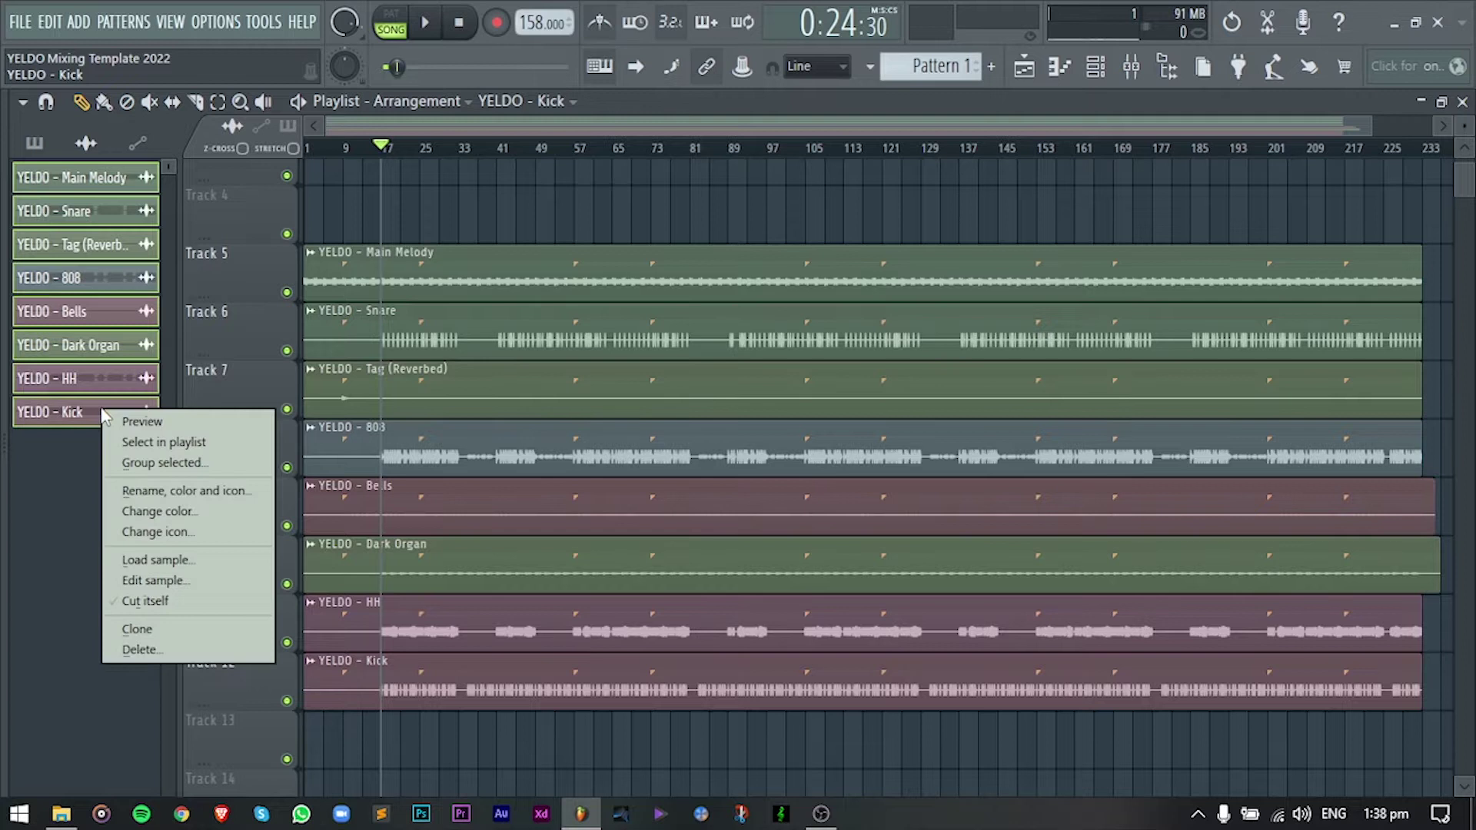
click(154, 513)
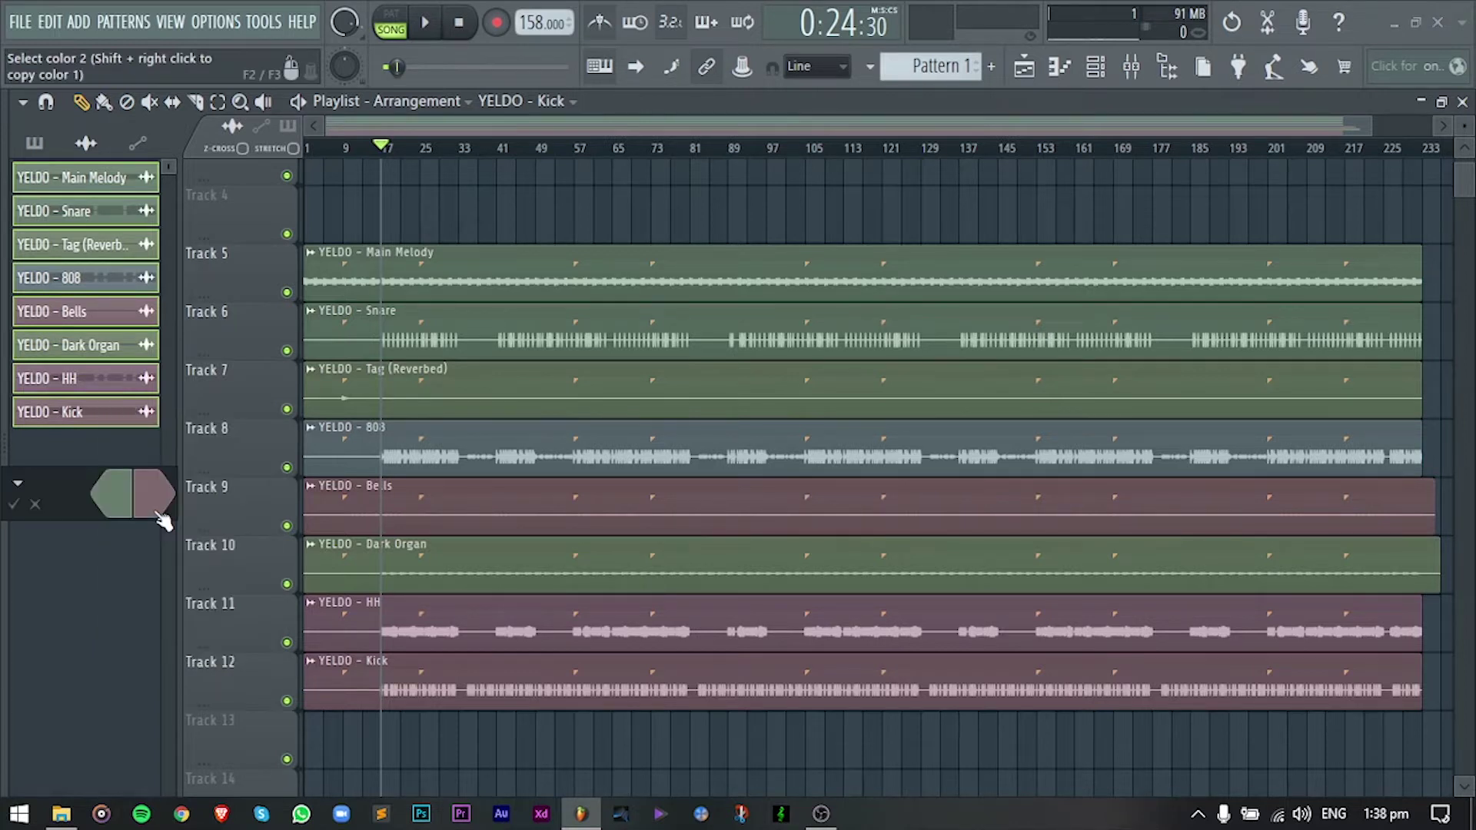
click(124, 505)
click(257, 385)
click(501, 756)
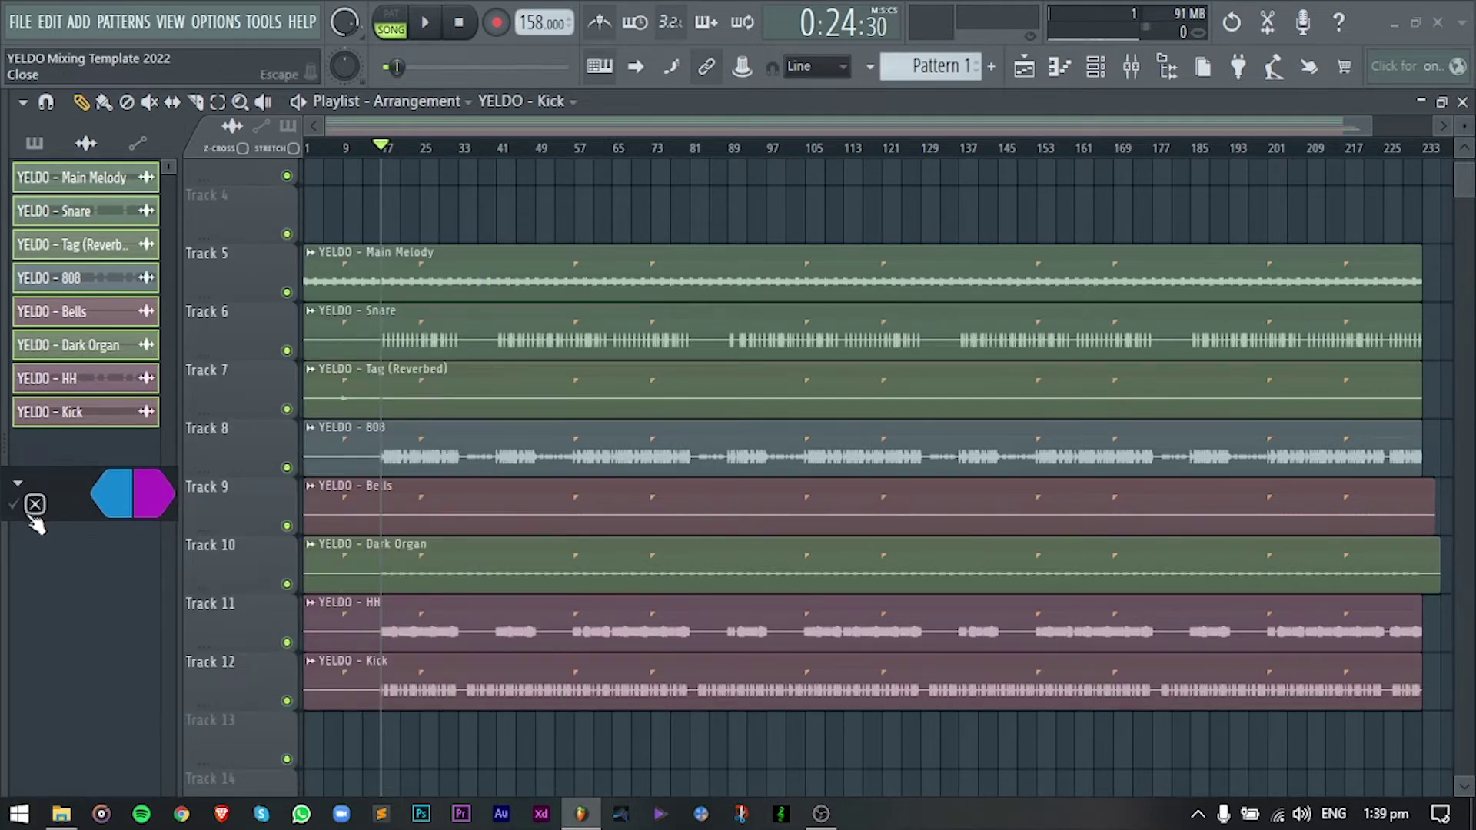
click(14, 504)
Select all eight instrument channels in the Channel rack and route them to their own mixer tracks.
click(1095, 66)
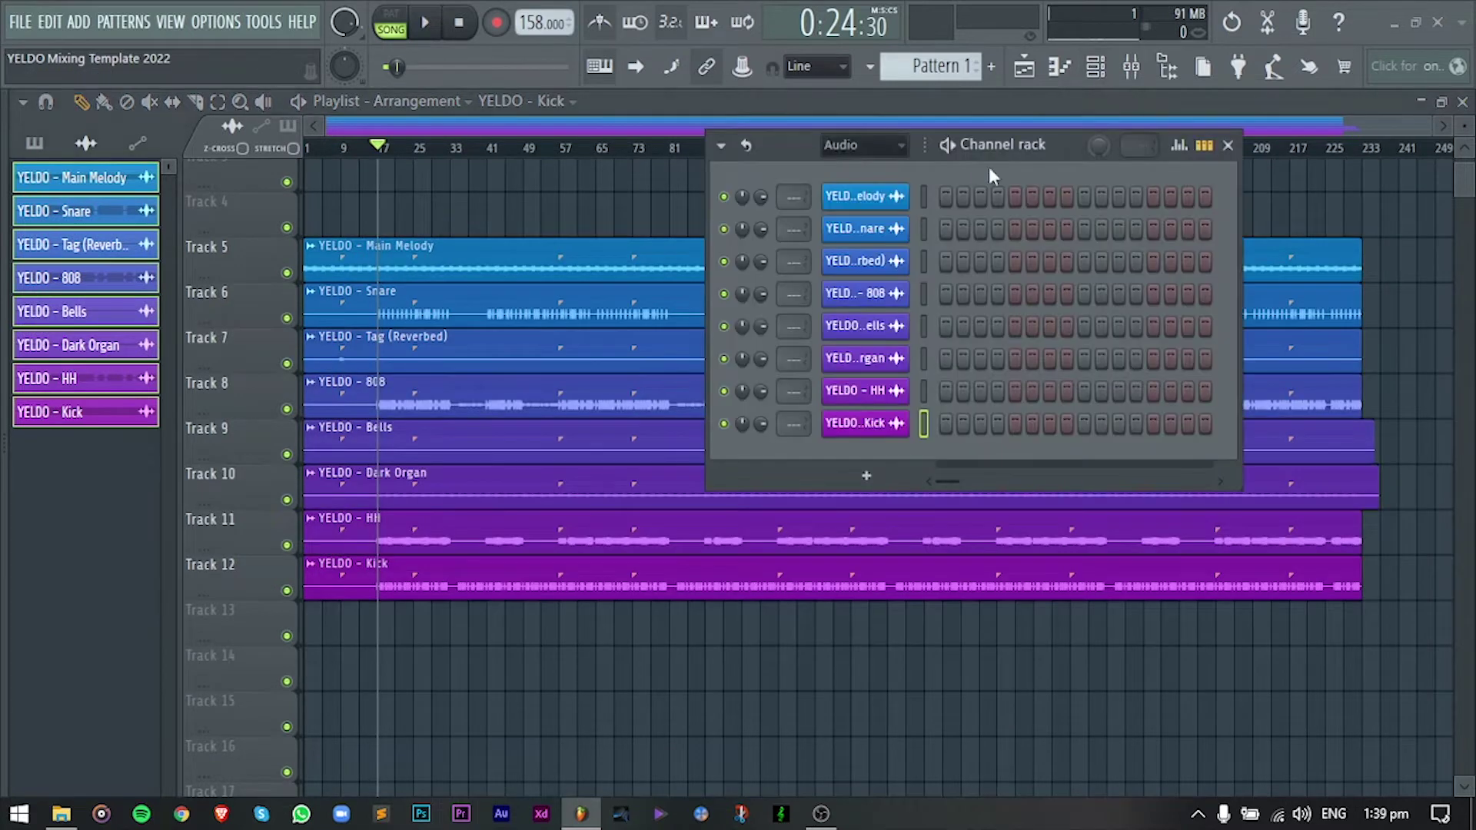
shift+click(924, 424)
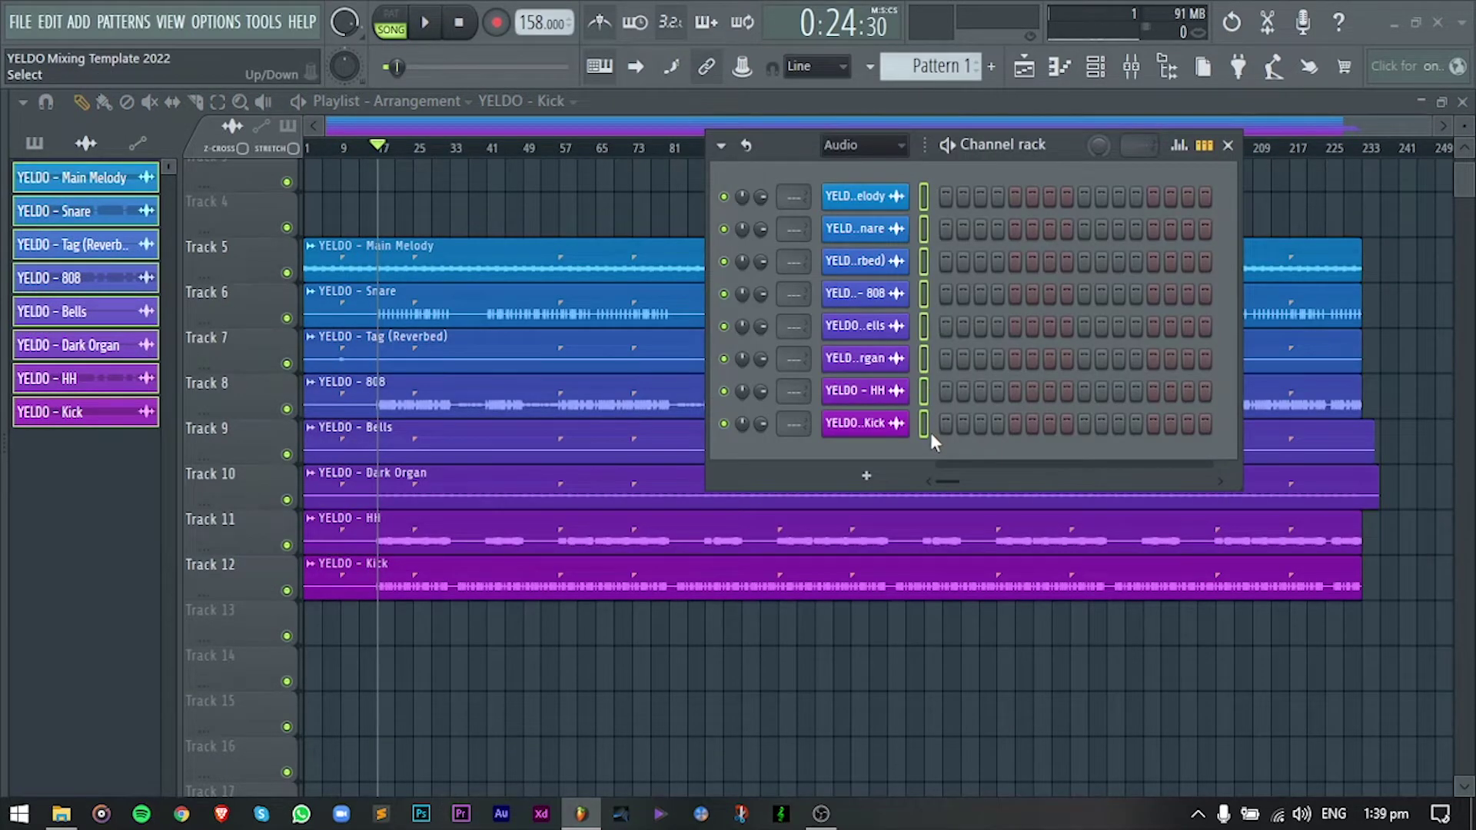
key(ctrl+l)
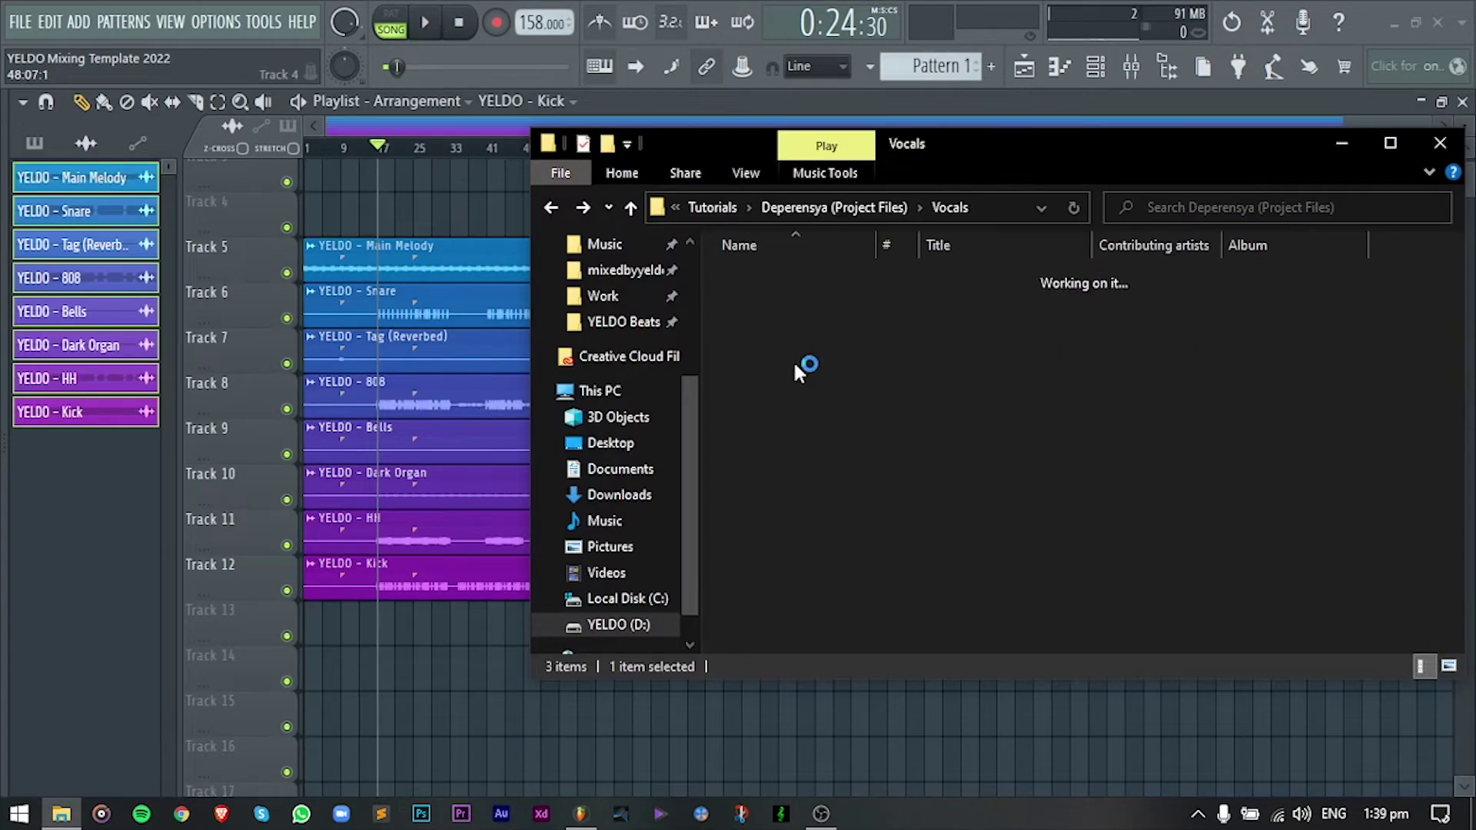
Import all 11 WAV files from the Vocals folder into the playlist, starting on Track 14.
drag(823, 560, 780, 281)
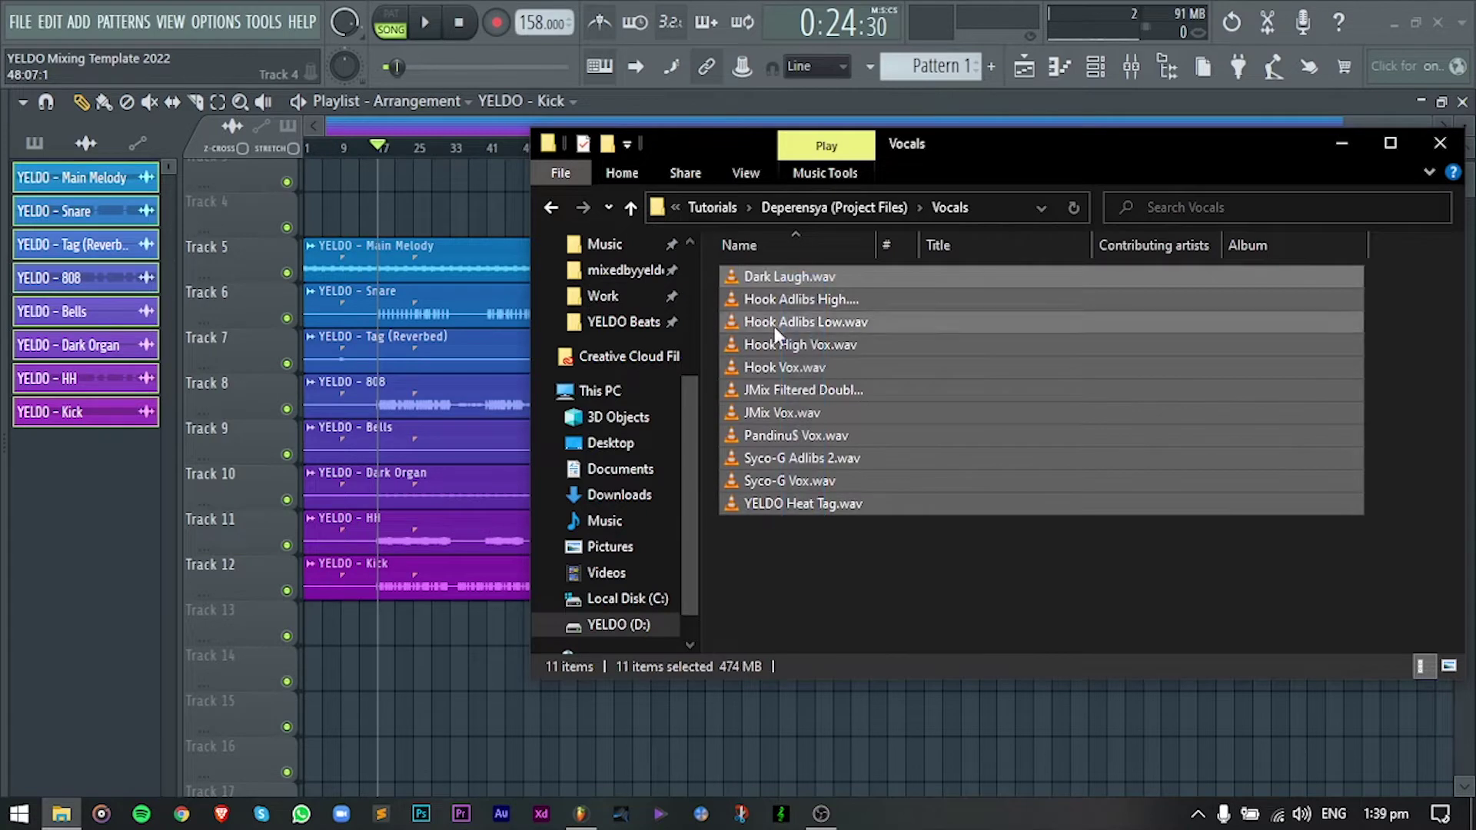
drag(782, 364, 366, 634)
drag(368, 644, 368, 650)
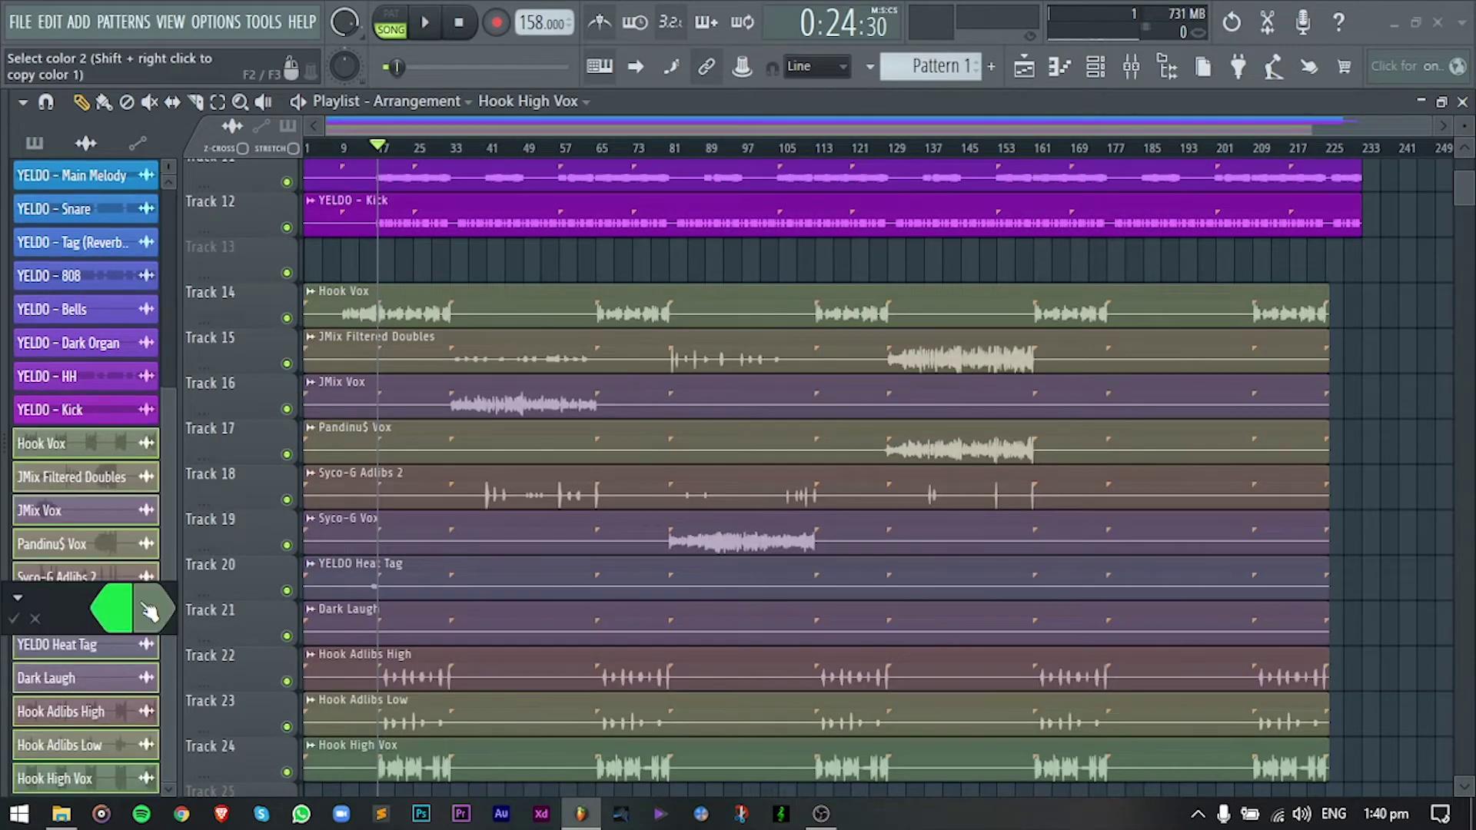
Recolor the 11 vocal clips with a gradient from lime green to the saved teal-green color.
click(150, 610)
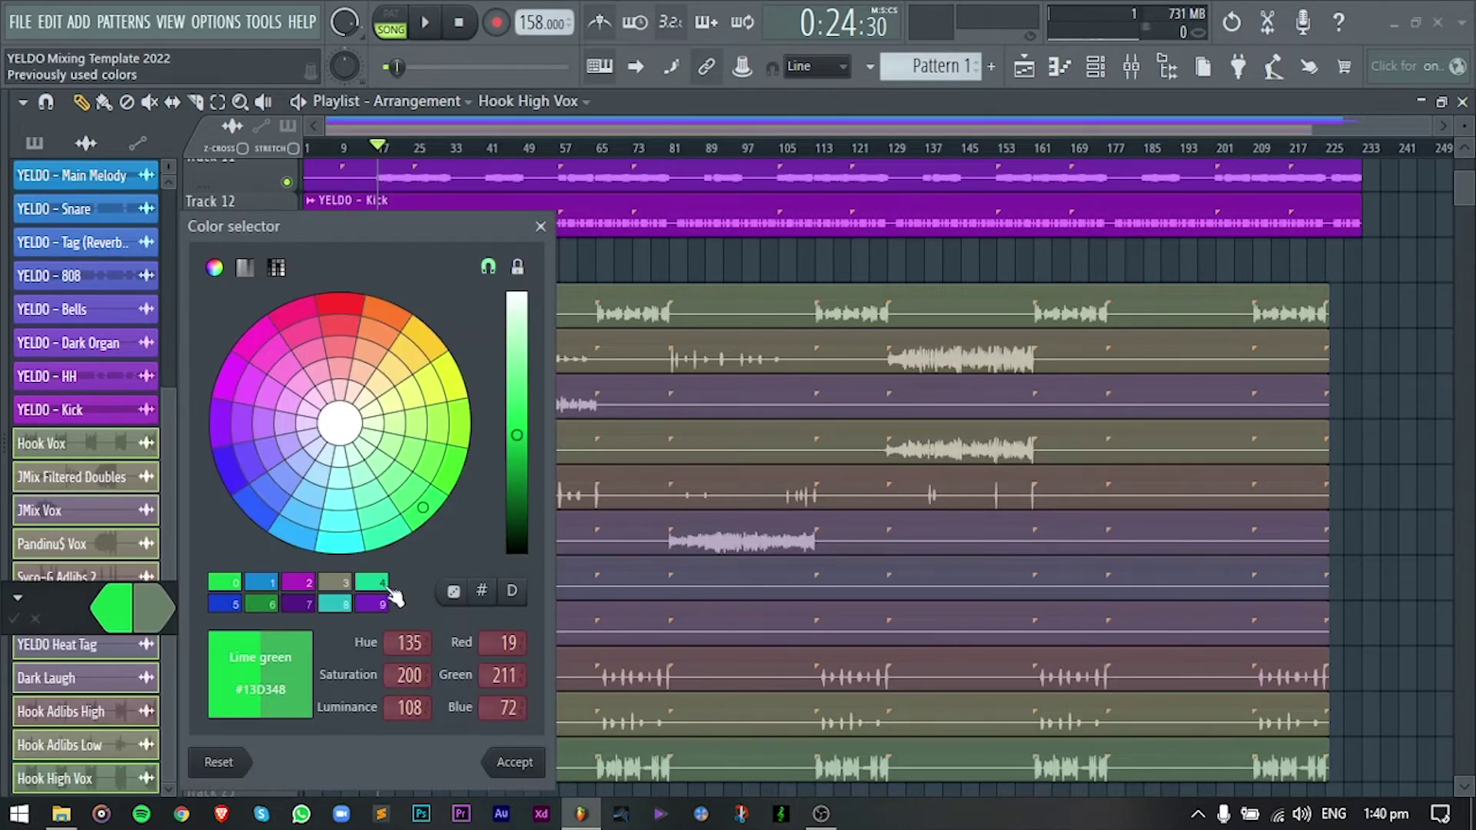
click(383, 586)
click(512, 759)
click(14, 619)
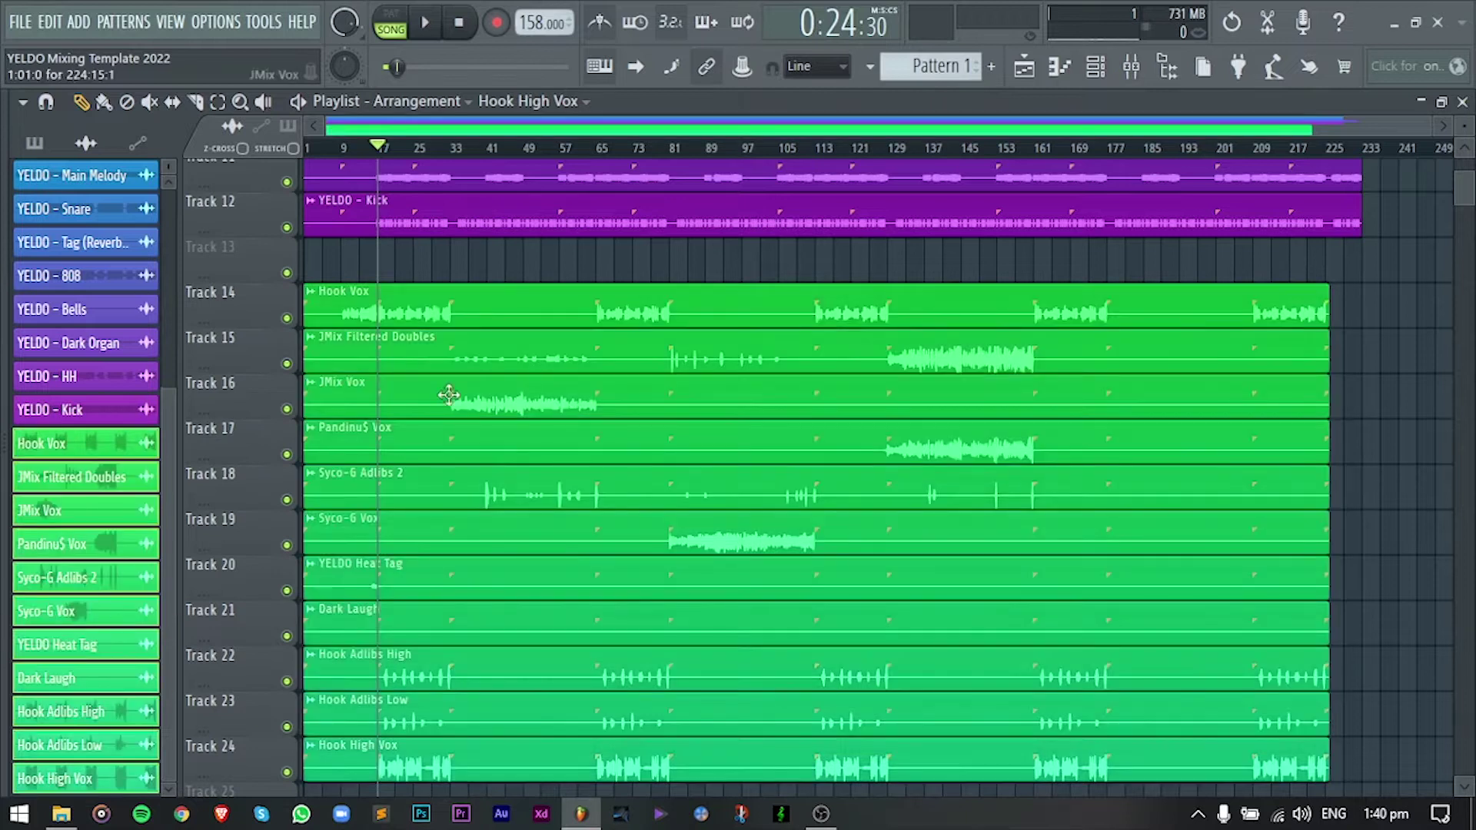
Route the 11 vocal channels to mixer tracks 9 to 19, select the Hook Vox mixer track, and close the Channel rack.
key(F6)
key(F9)
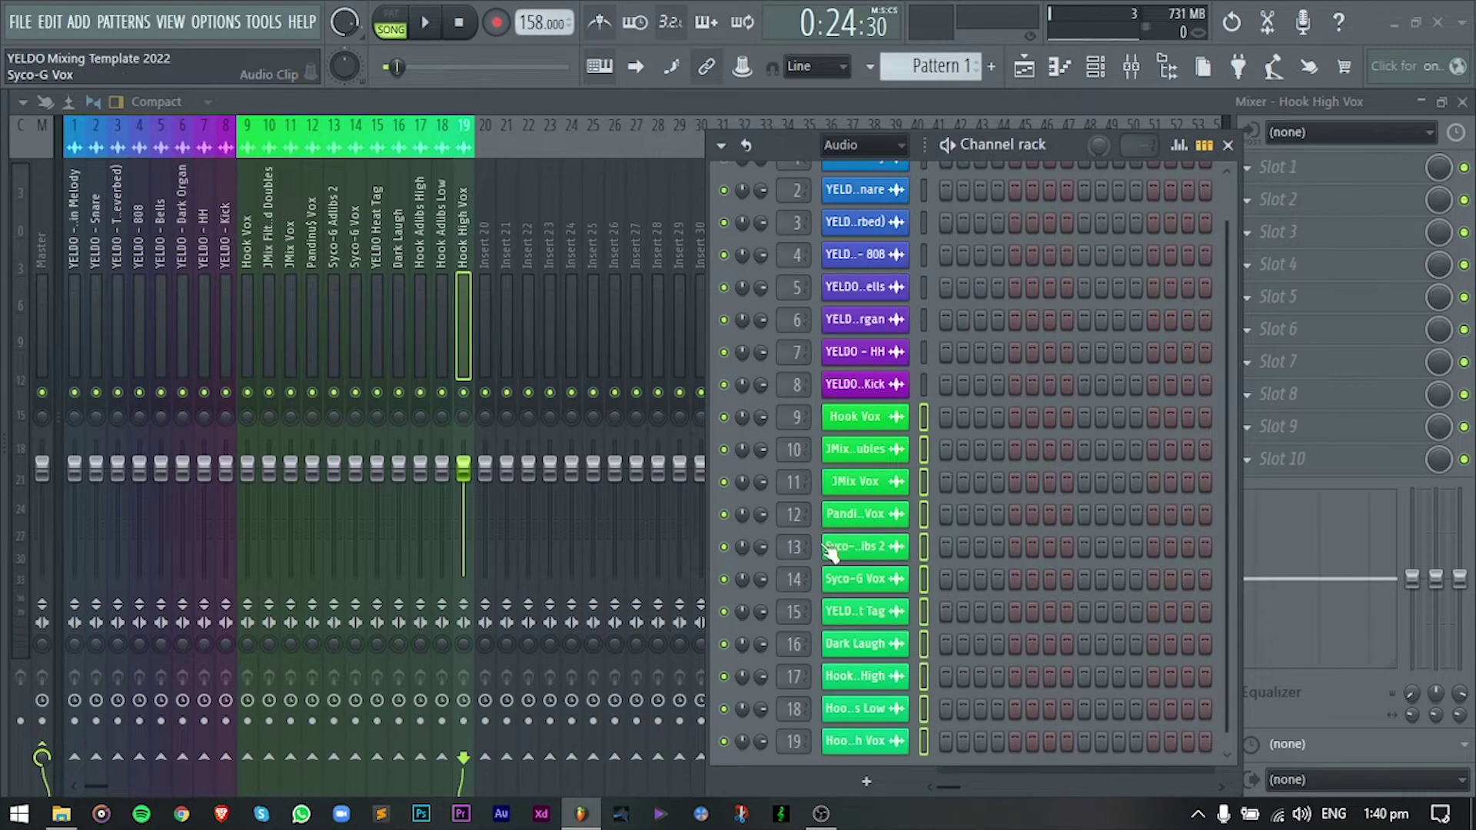
click(247, 299)
click(1227, 146)
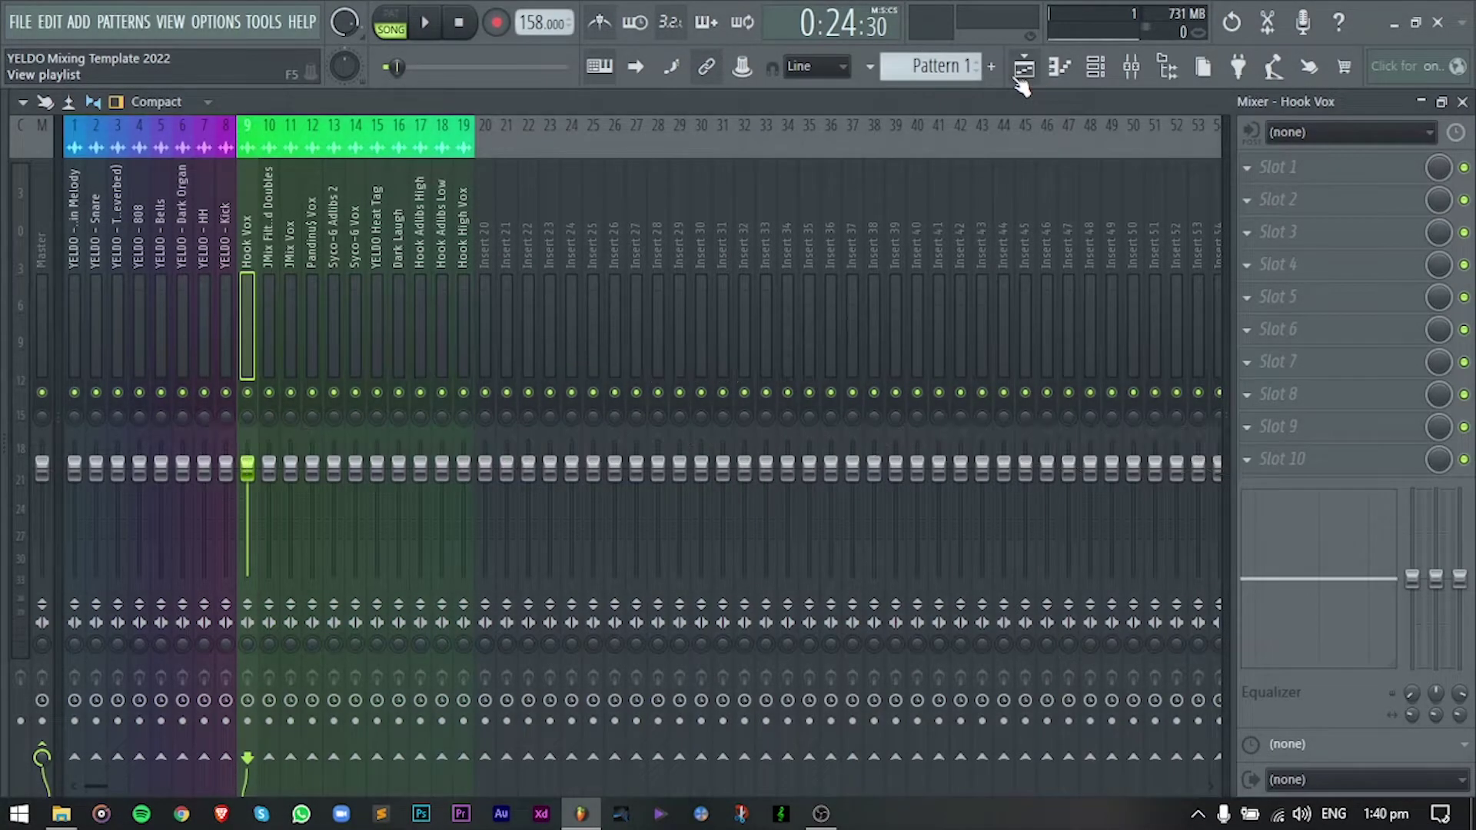
Return to the playlist and look over the arranged instrument and vocal tracks.
click(1022, 68)
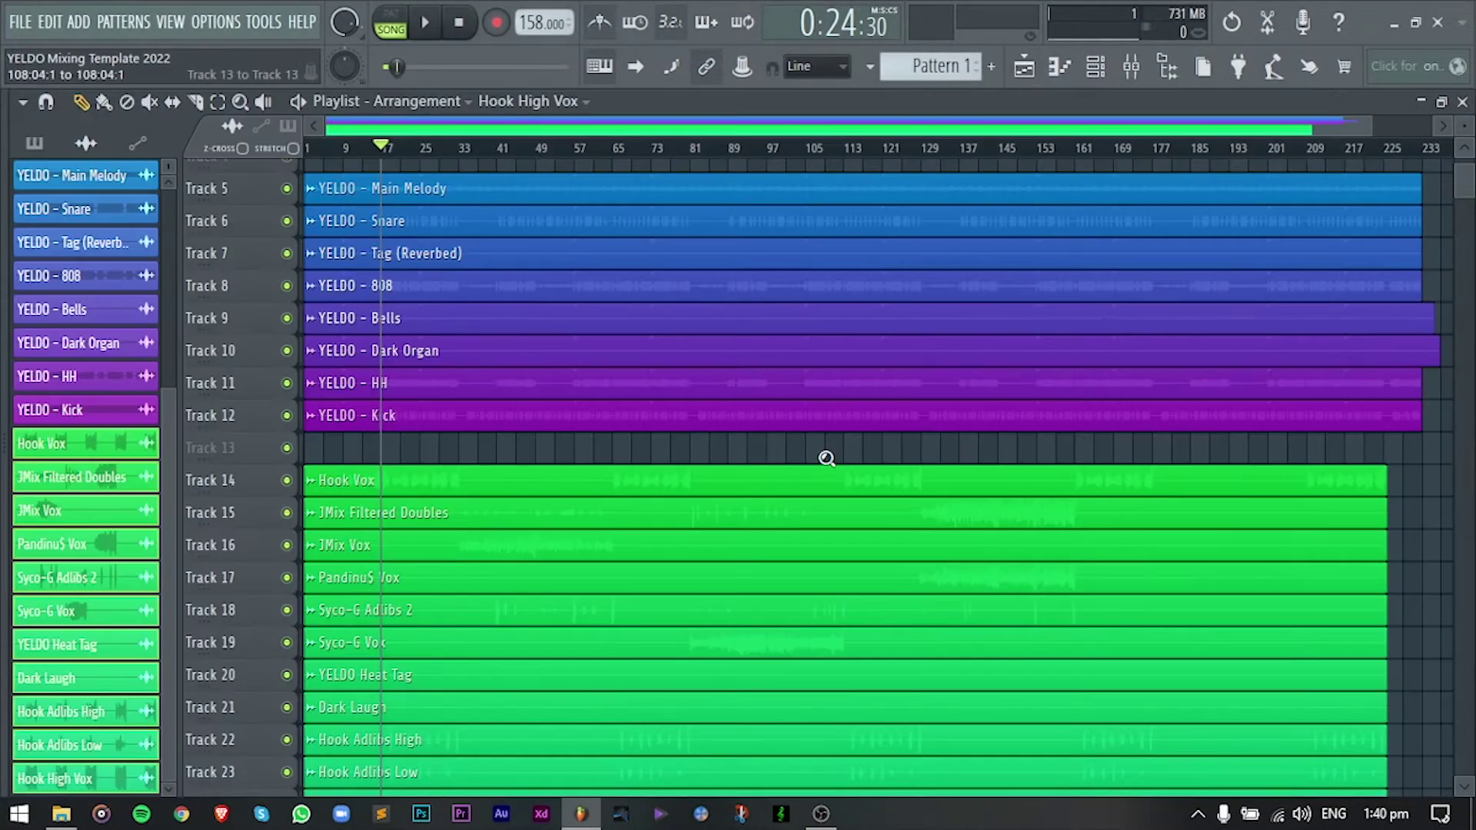
scroll(826, 458, down, 2)
scroll(390, 485, up, 2)
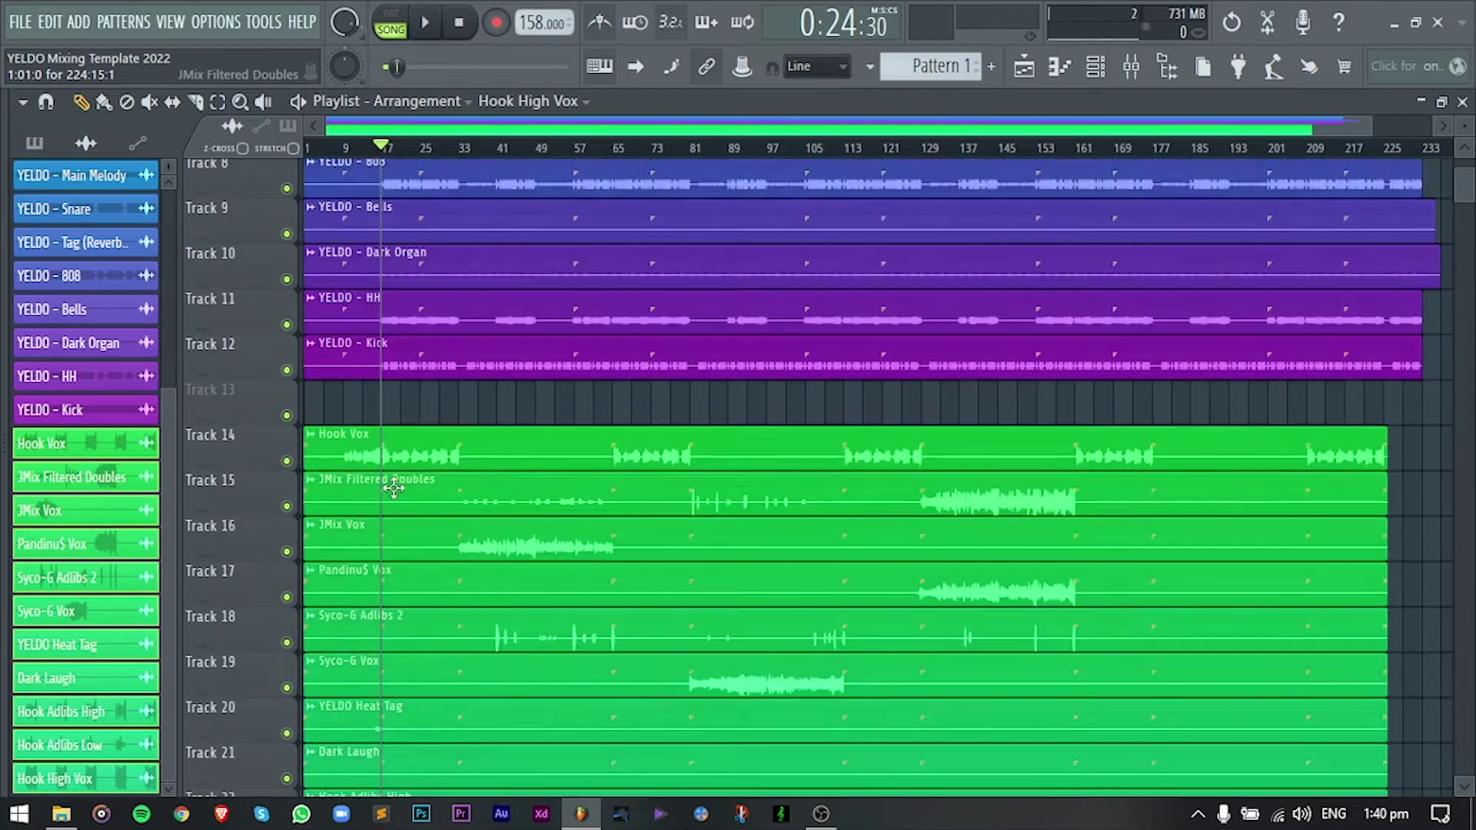
scroll(319, 130, up, 1)
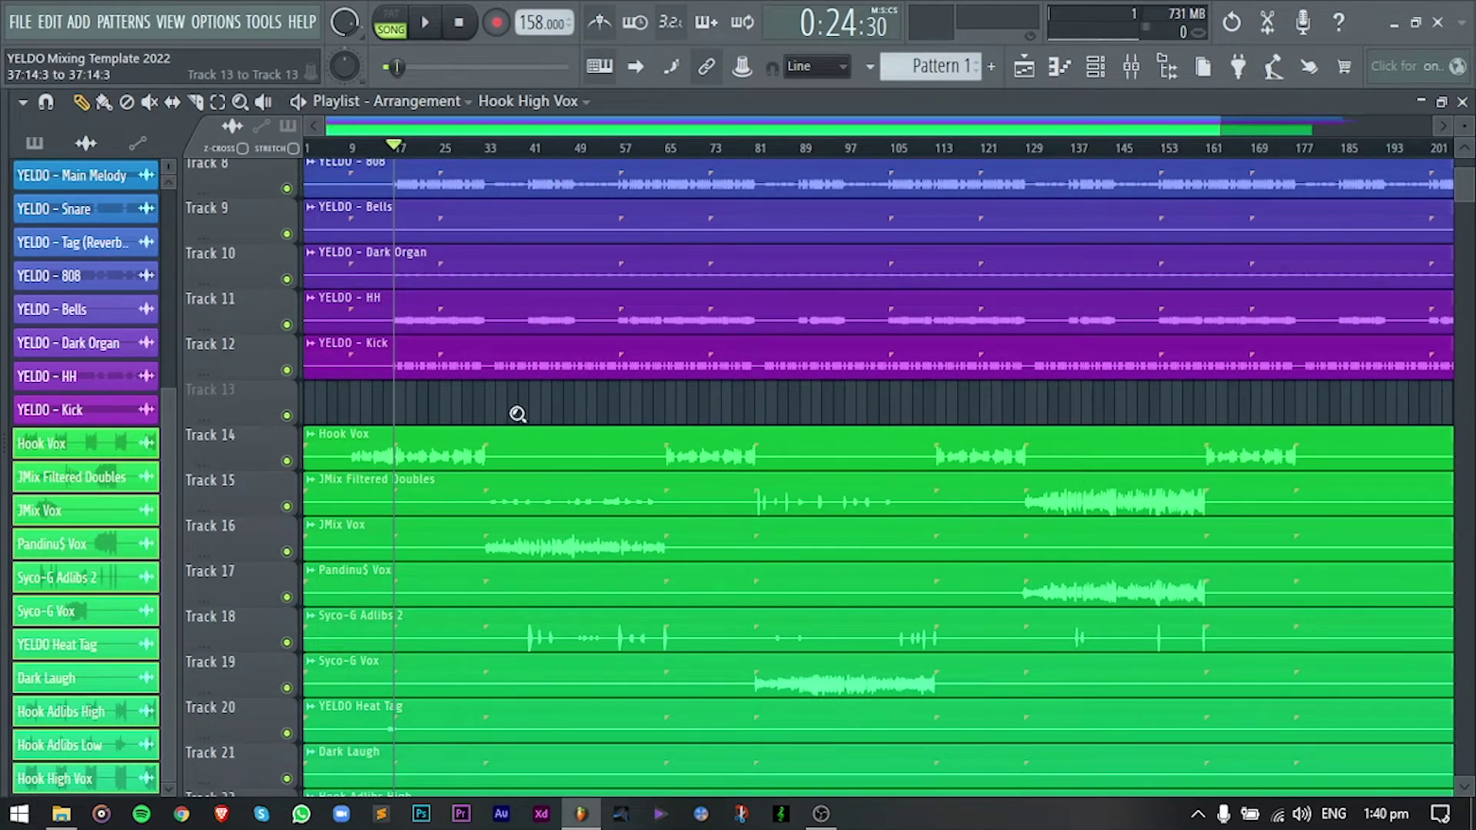
Auto-name and color playlist tracks 5 to 12 after the instrument clips they contain, from Main Melody to Kick.
scroll(511, 408, down, 2)
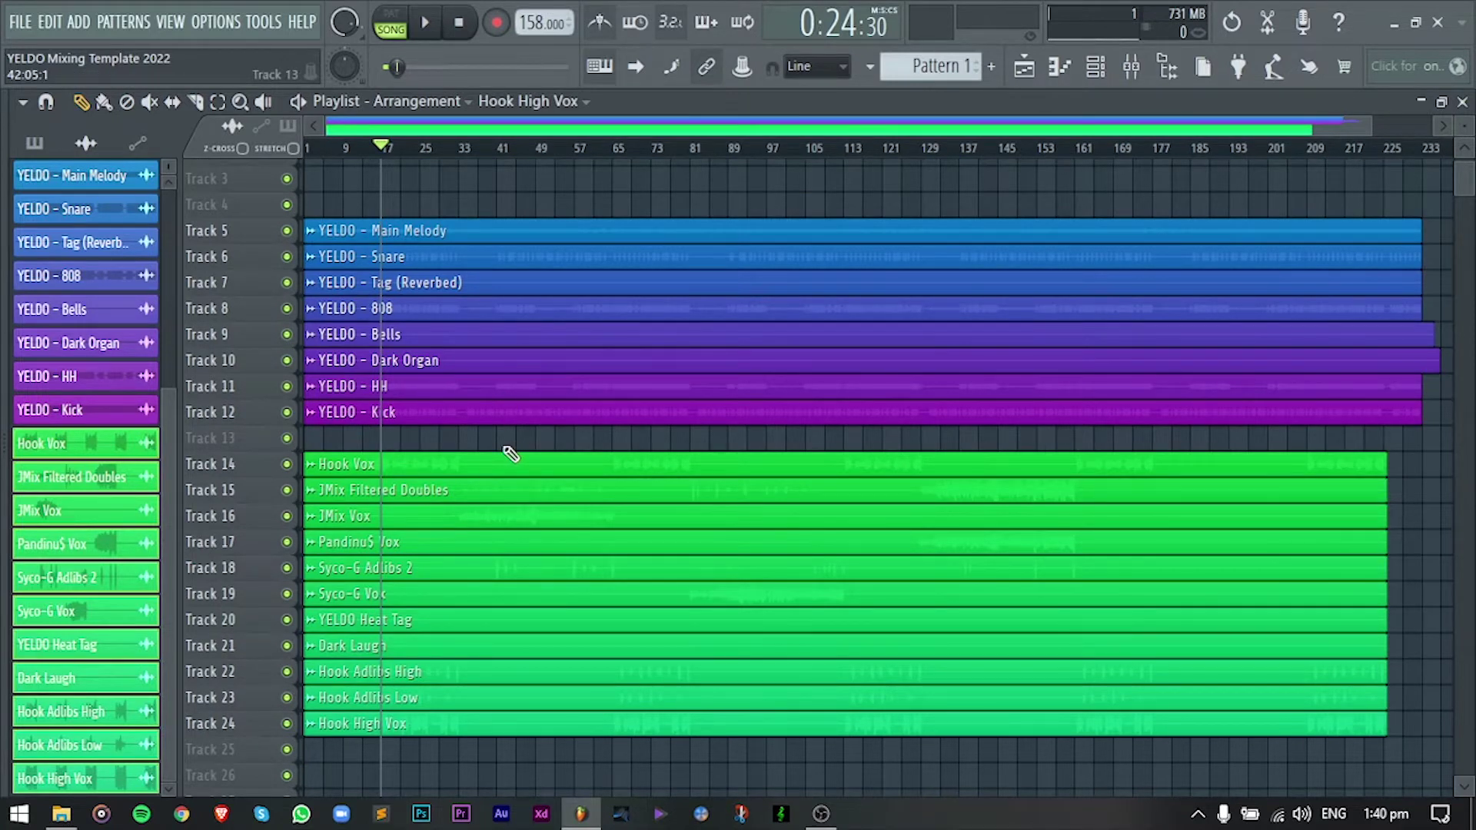
right_click(259, 231)
key(a)
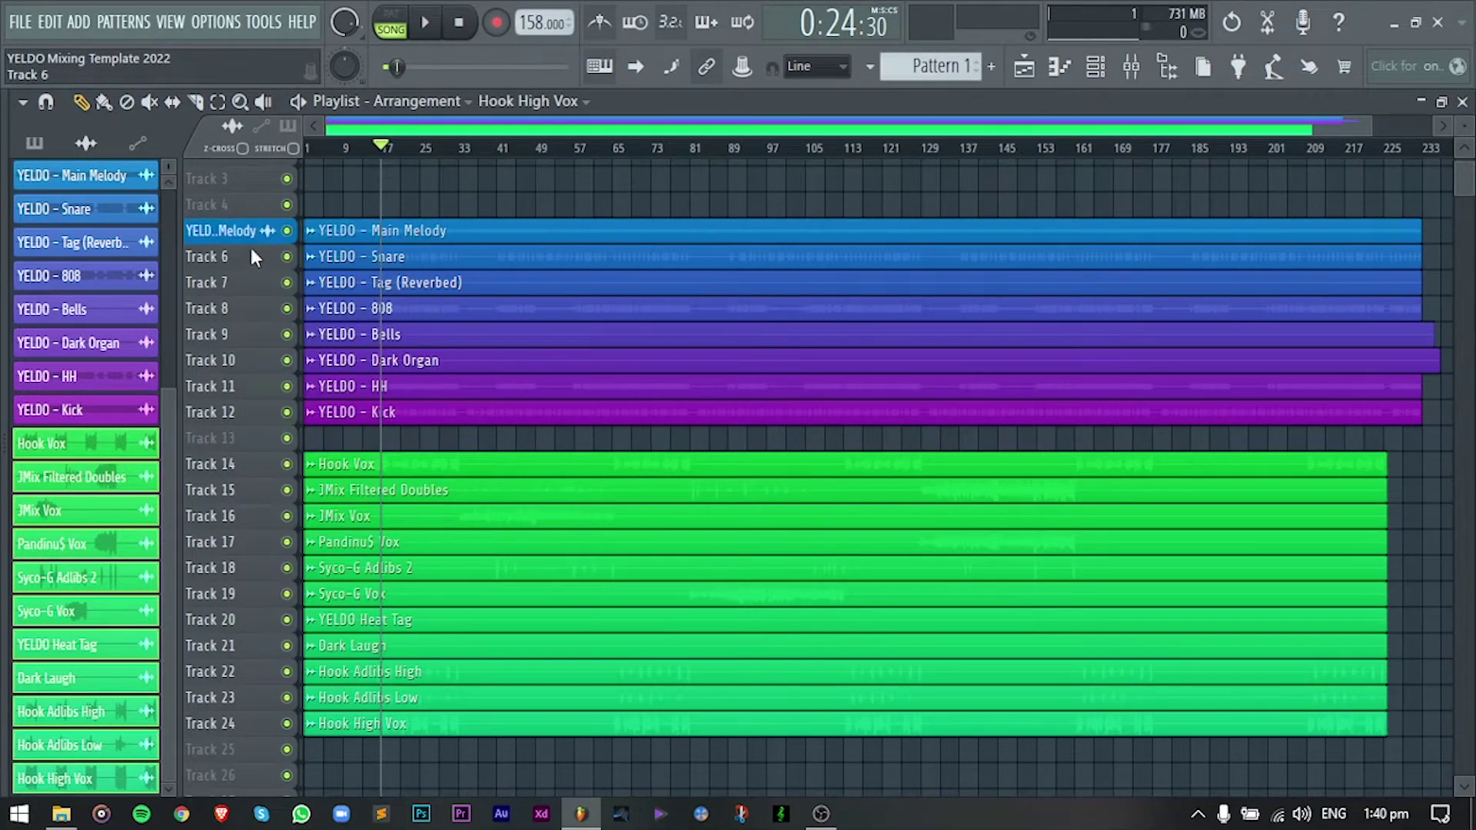
right_click(248, 252)
key(a)
right_click(244, 279)
click(246, 301)
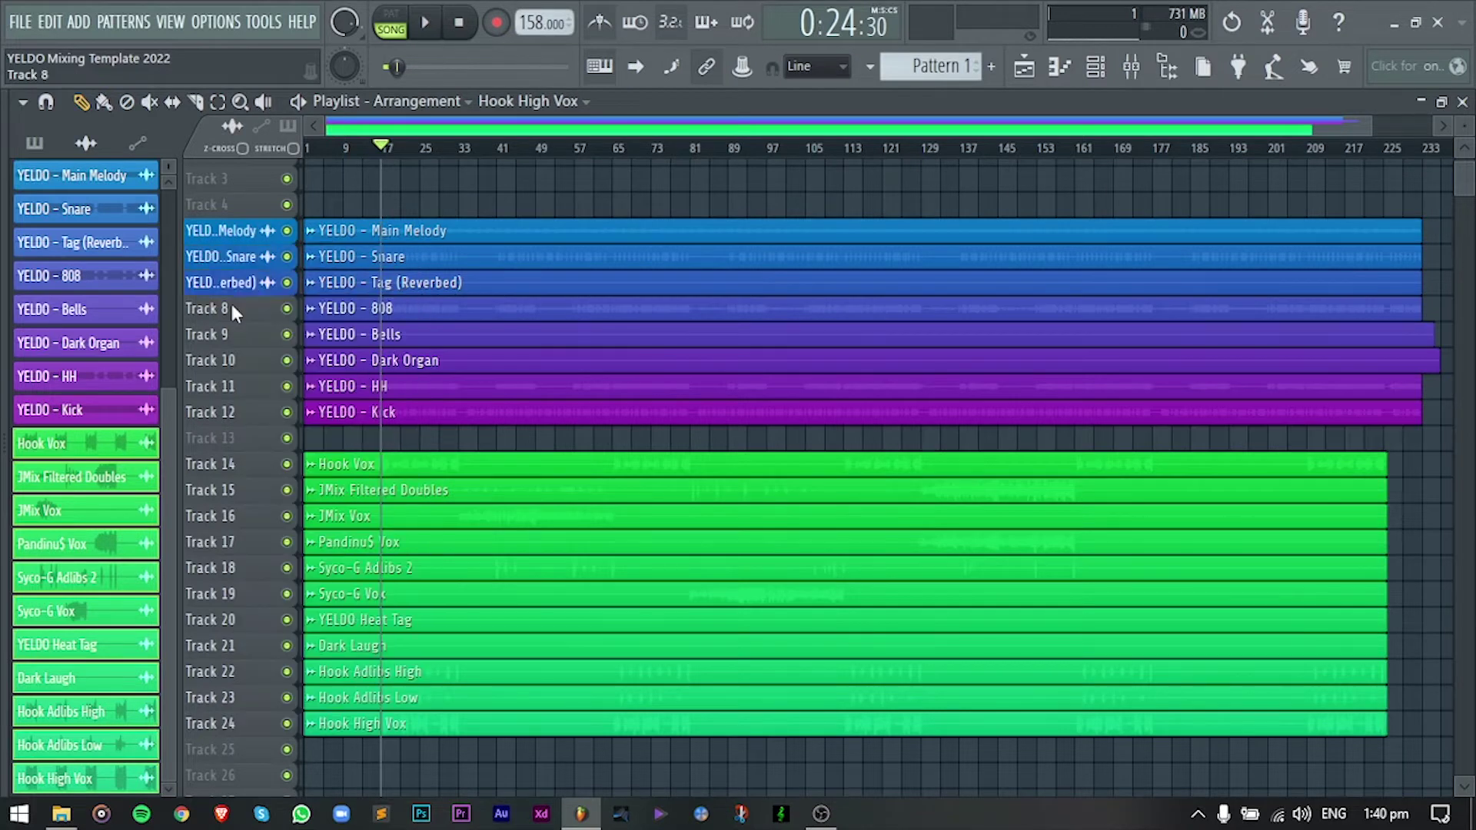
right_click(217, 359)
click(211, 378)
right_click(210, 386)
click(209, 408)
right_click(210, 412)
click(217, 435)
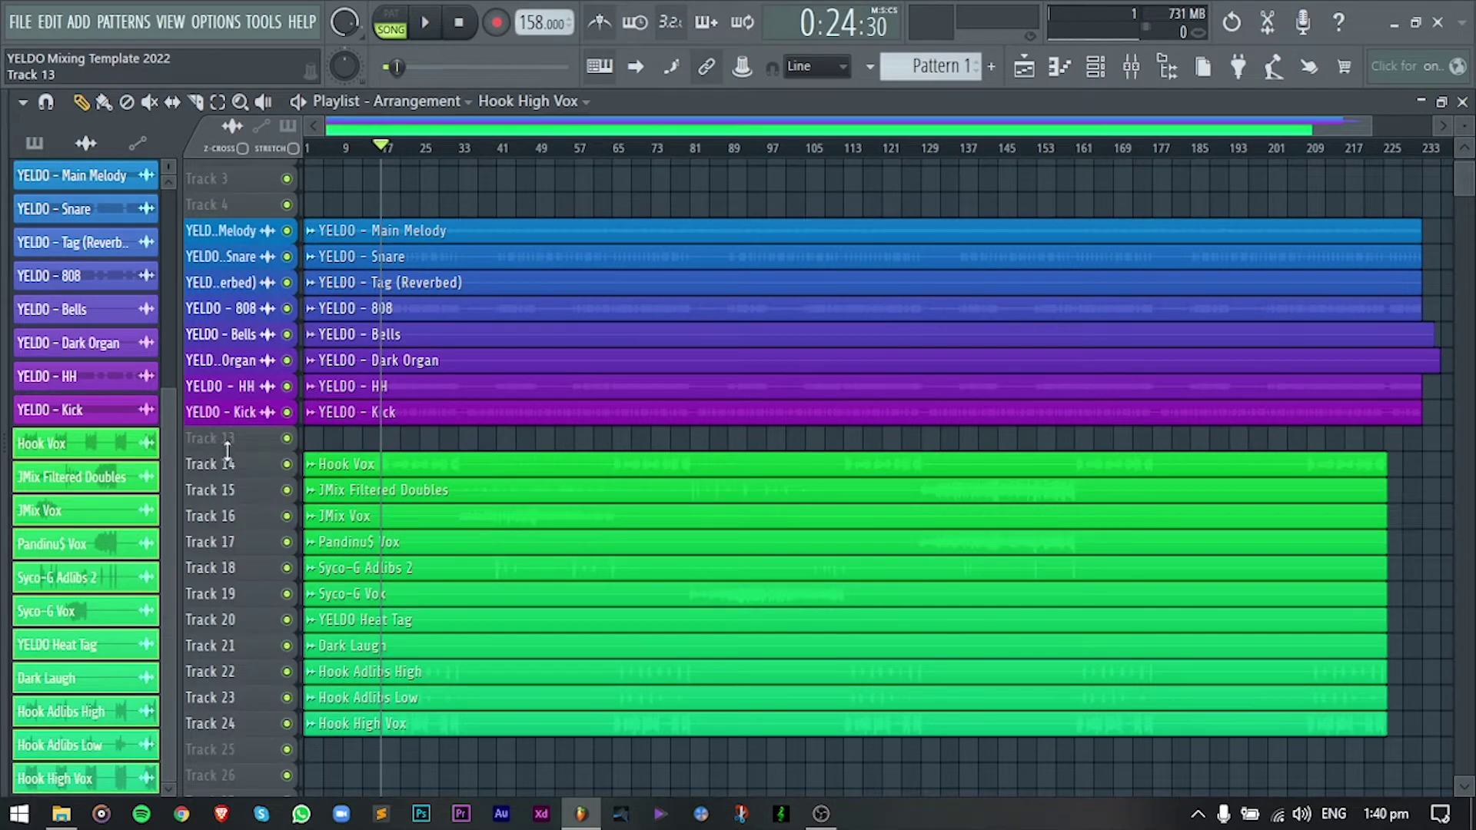
Auto-name and color playlist tracks 14 to 24 after their vocal clips, from Hook Vox to Hook High Vox.
right_click(227, 465)
key(a)
right_click(219, 490)
key(a)
right_click(210, 518)
key(a)
right_click(212, 542)
key(a)
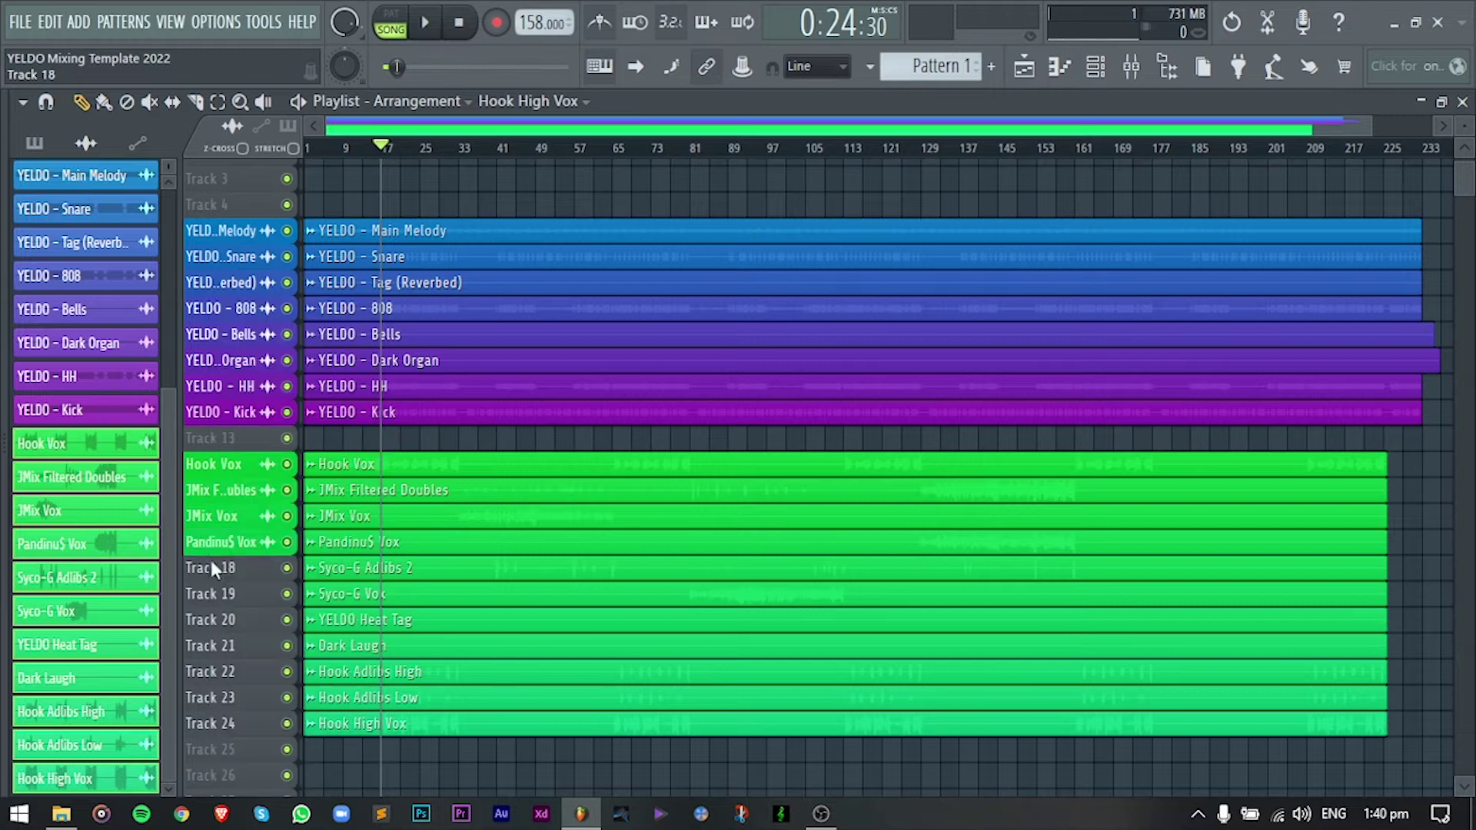
right_click(210, 617)
click(254, 371)
right_click(211, 644)
click(254, 371)
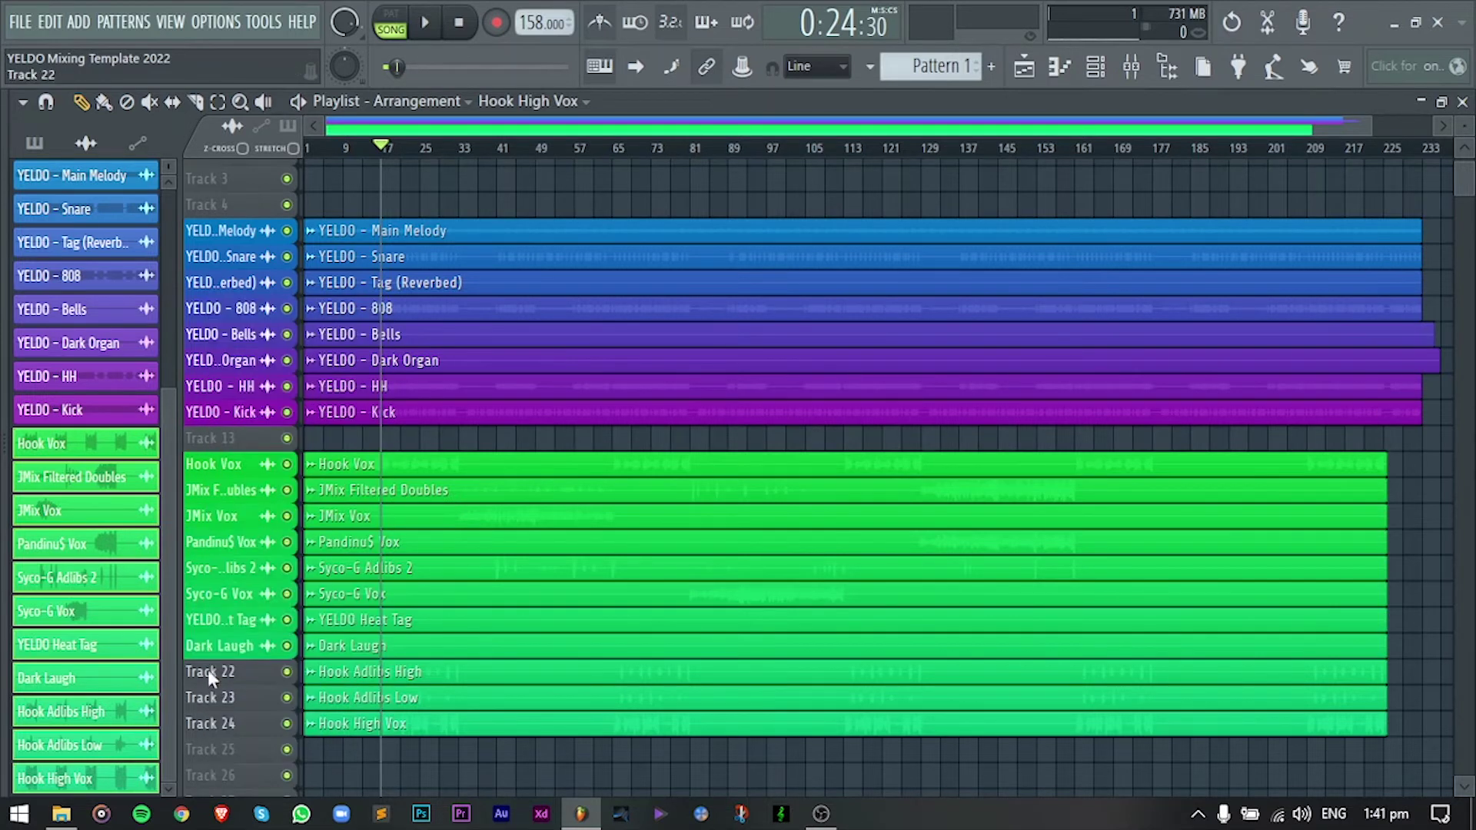
right_click(207, 670)
click(253, 370)
right_click(205, 699)
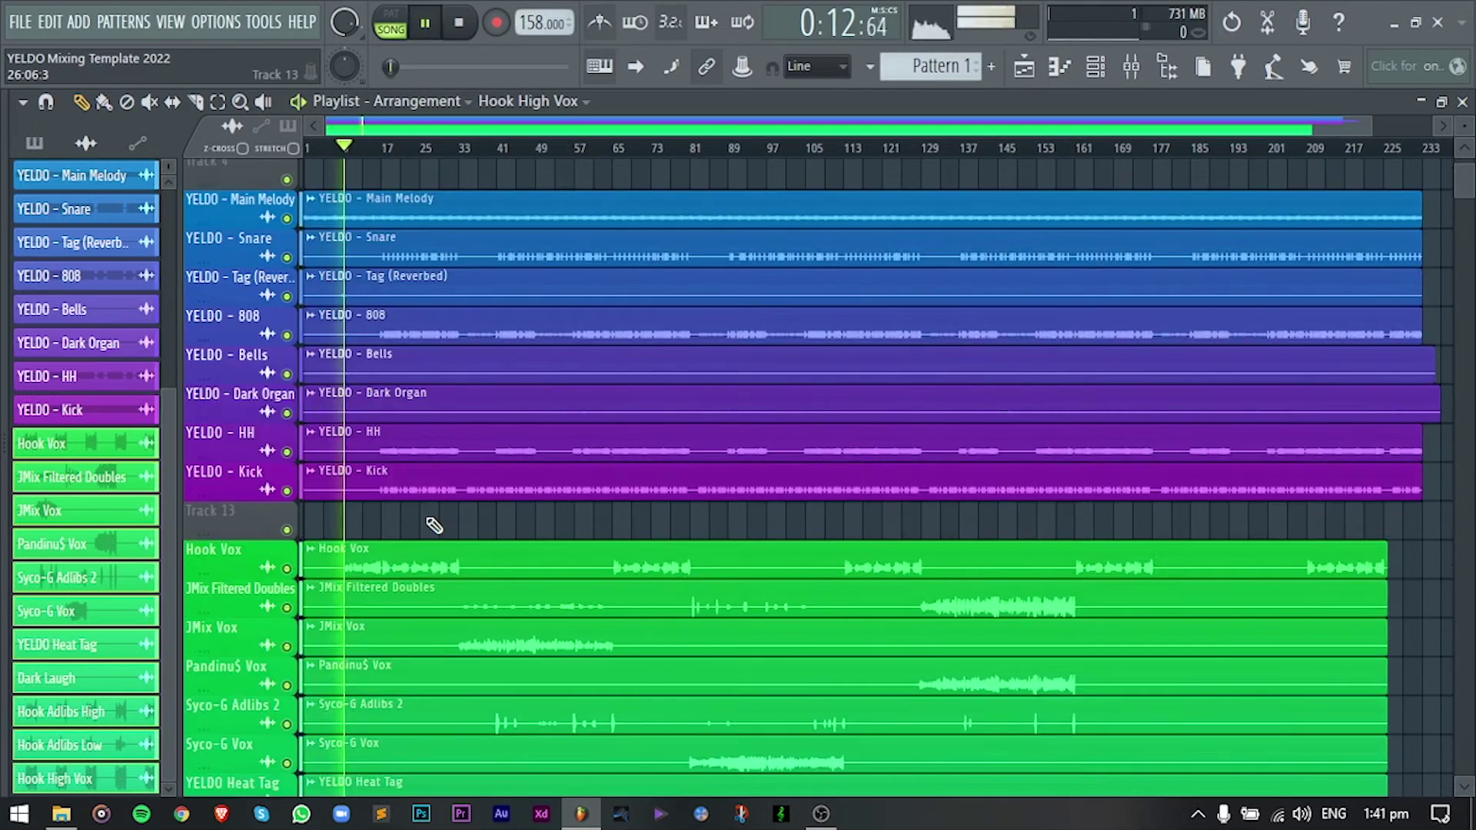
Play the song and examine the playlist tracks alongside the mixer levels in a floating mixer window.
scroll(474, 516, down, 1)
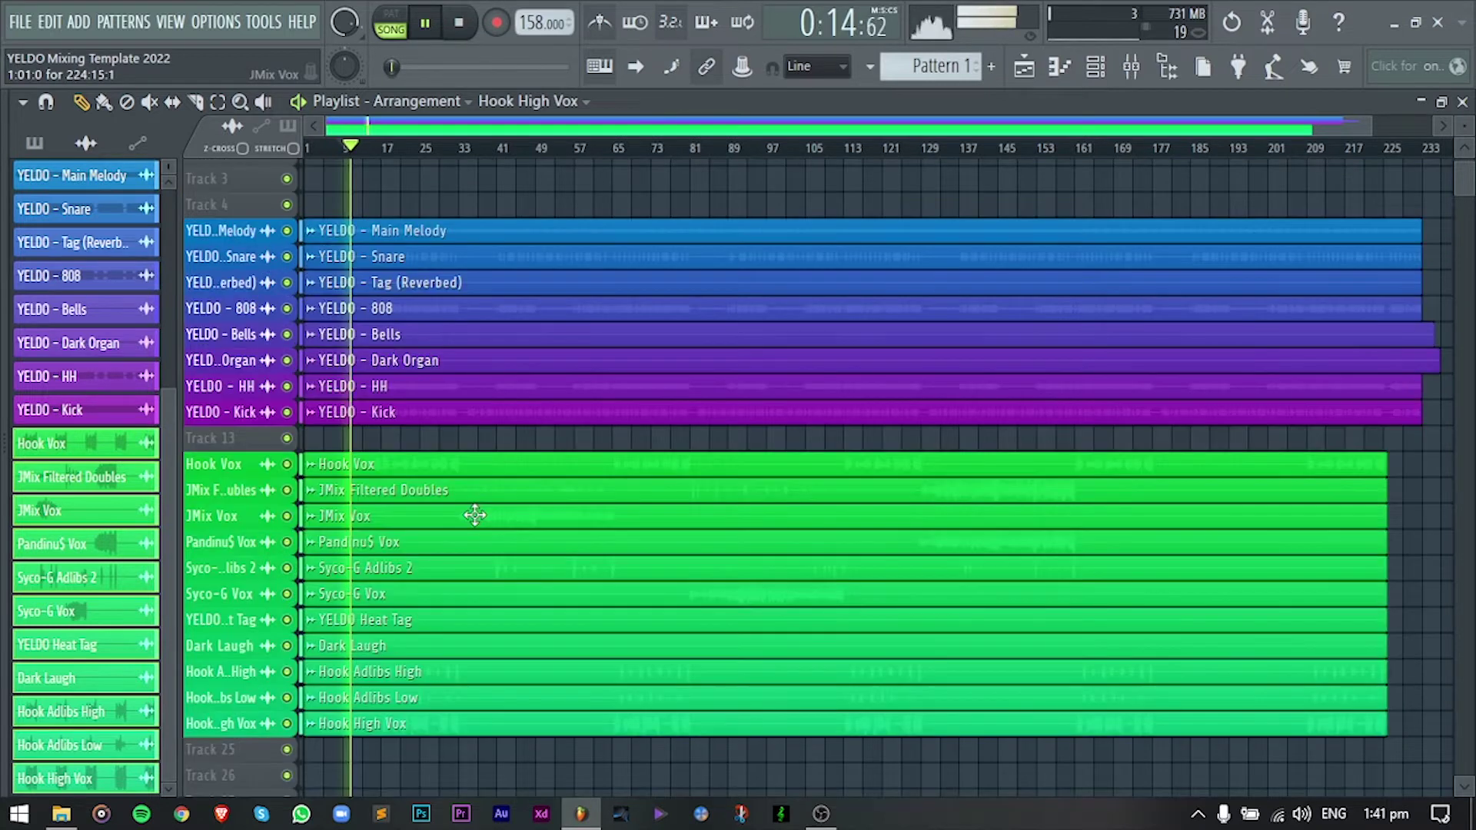
scroll(464, 522, up, 1)
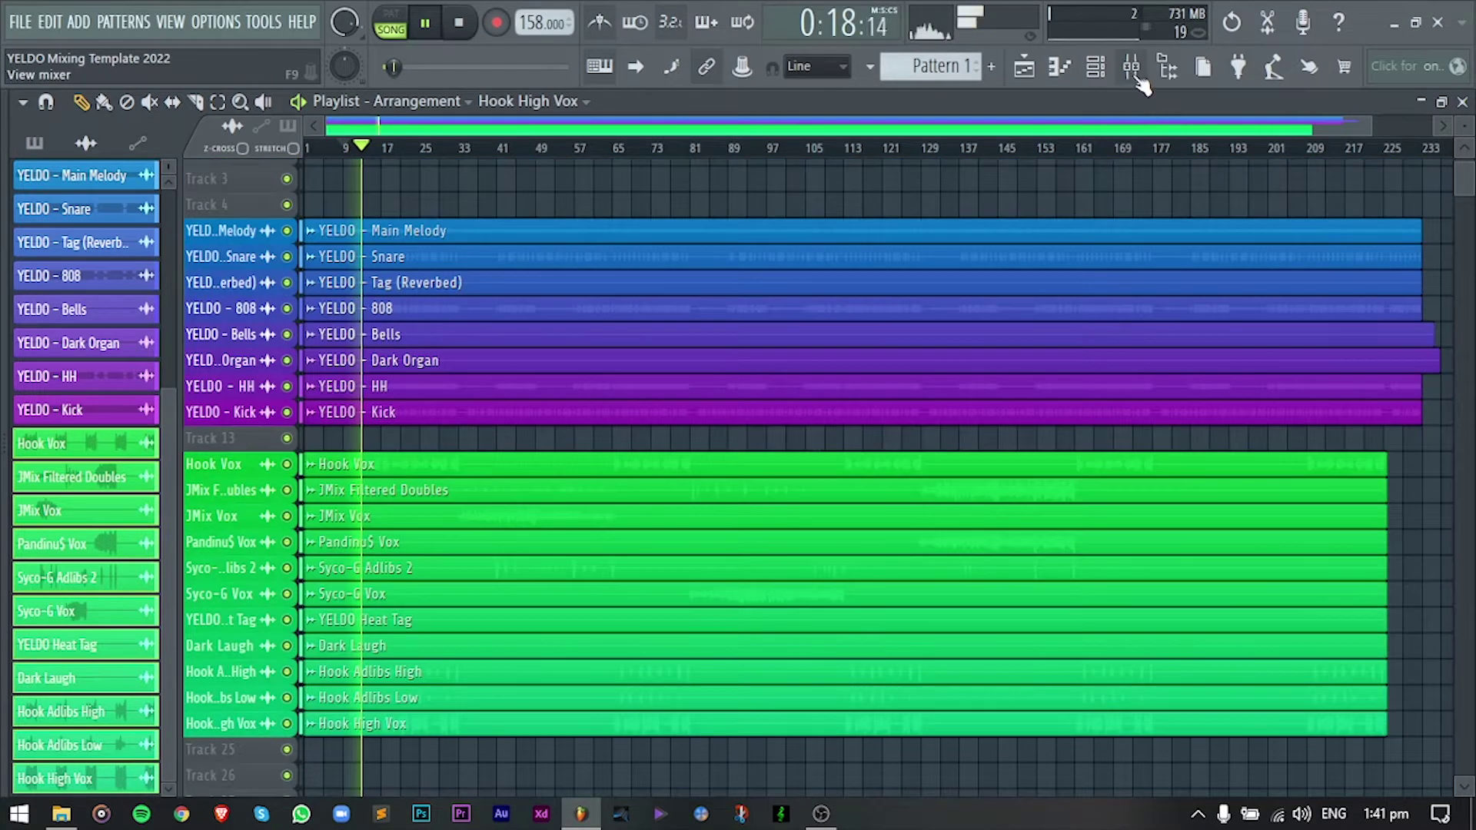
click(1131, 66)
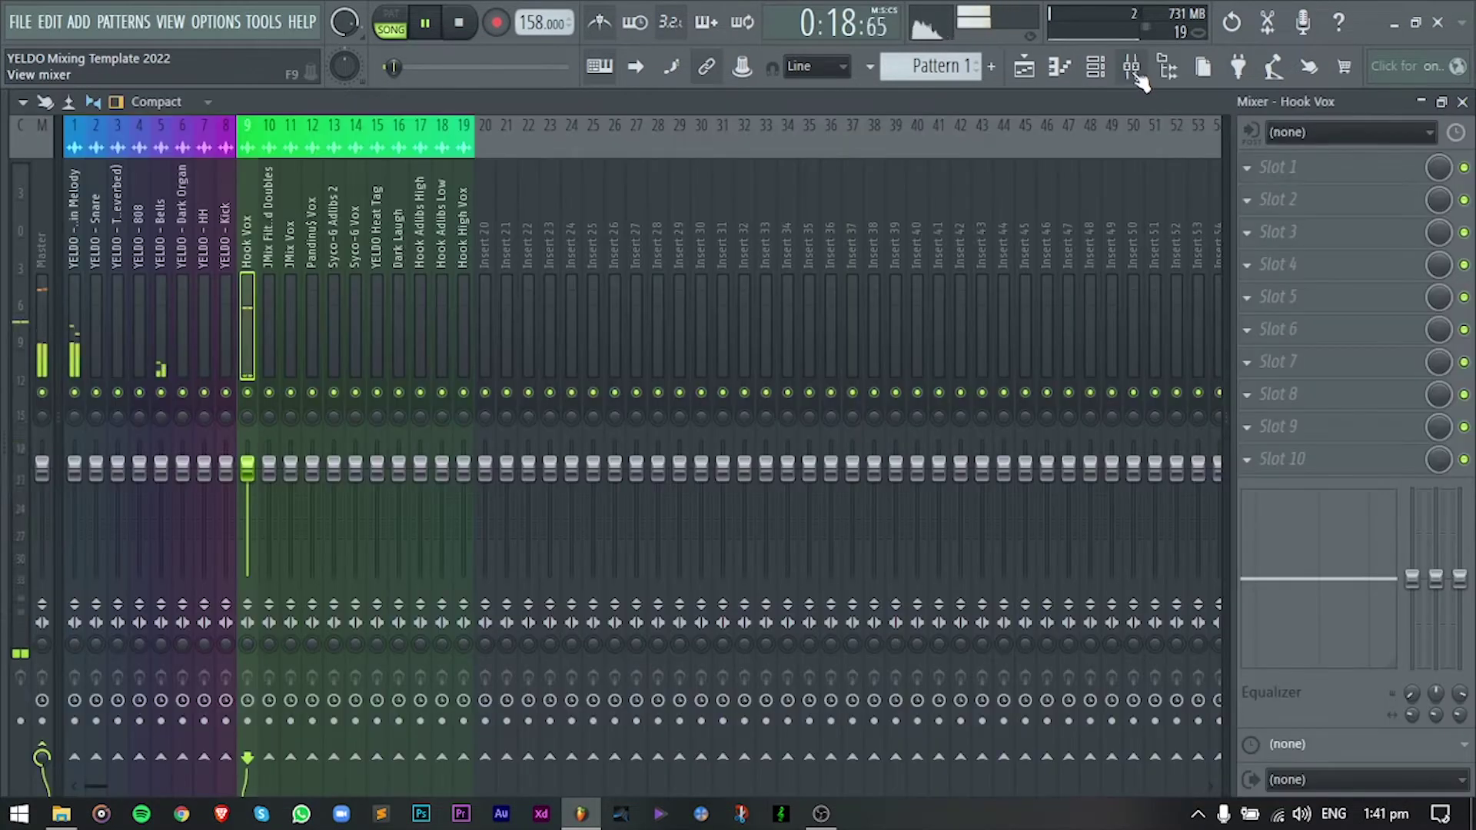
double_click(1059, 106)
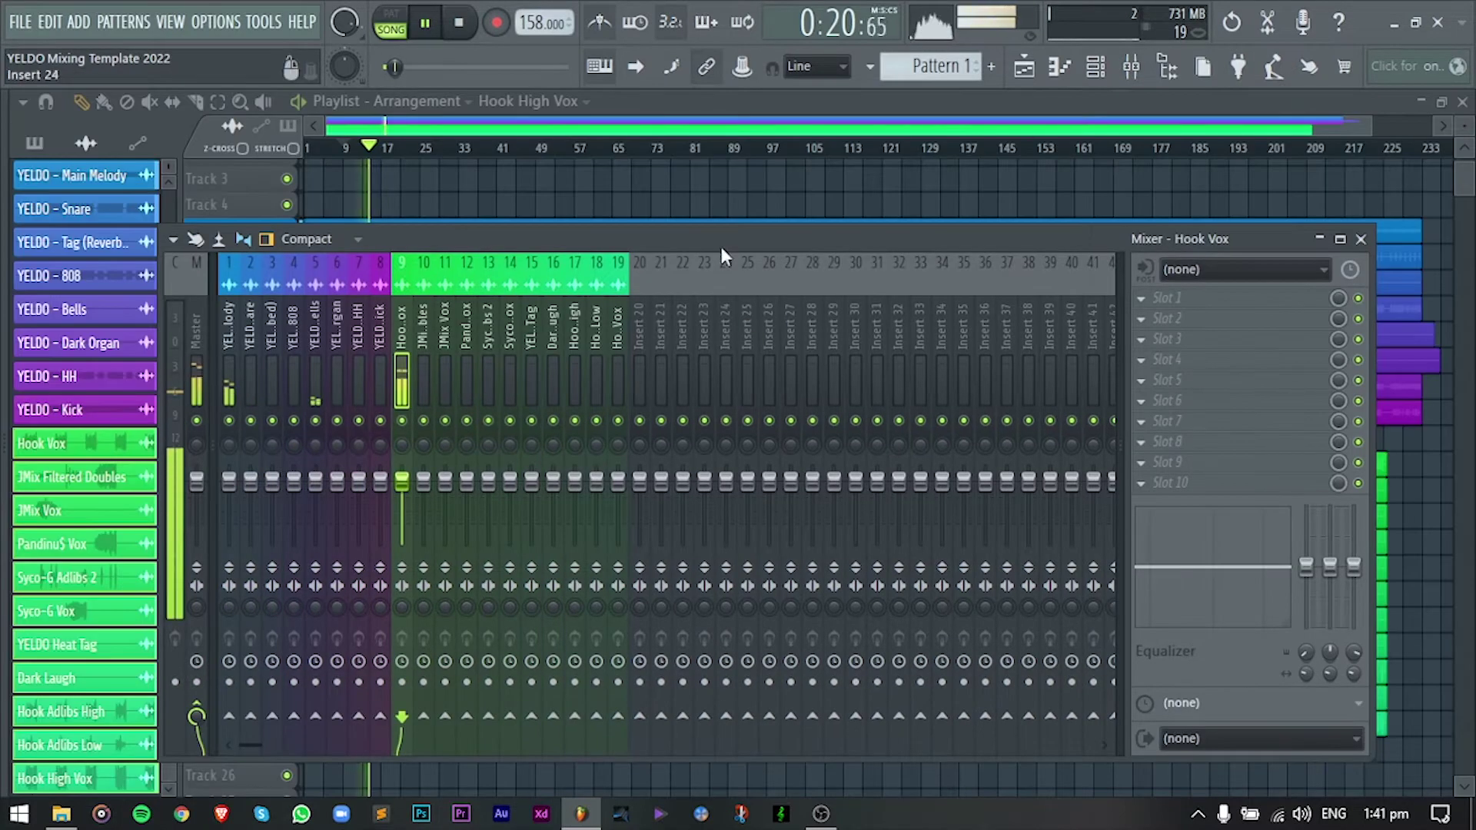
drag(721, 245, 793, 394)
scroll(789, 255, down, 1)
scroll(789, 255, down, 5)
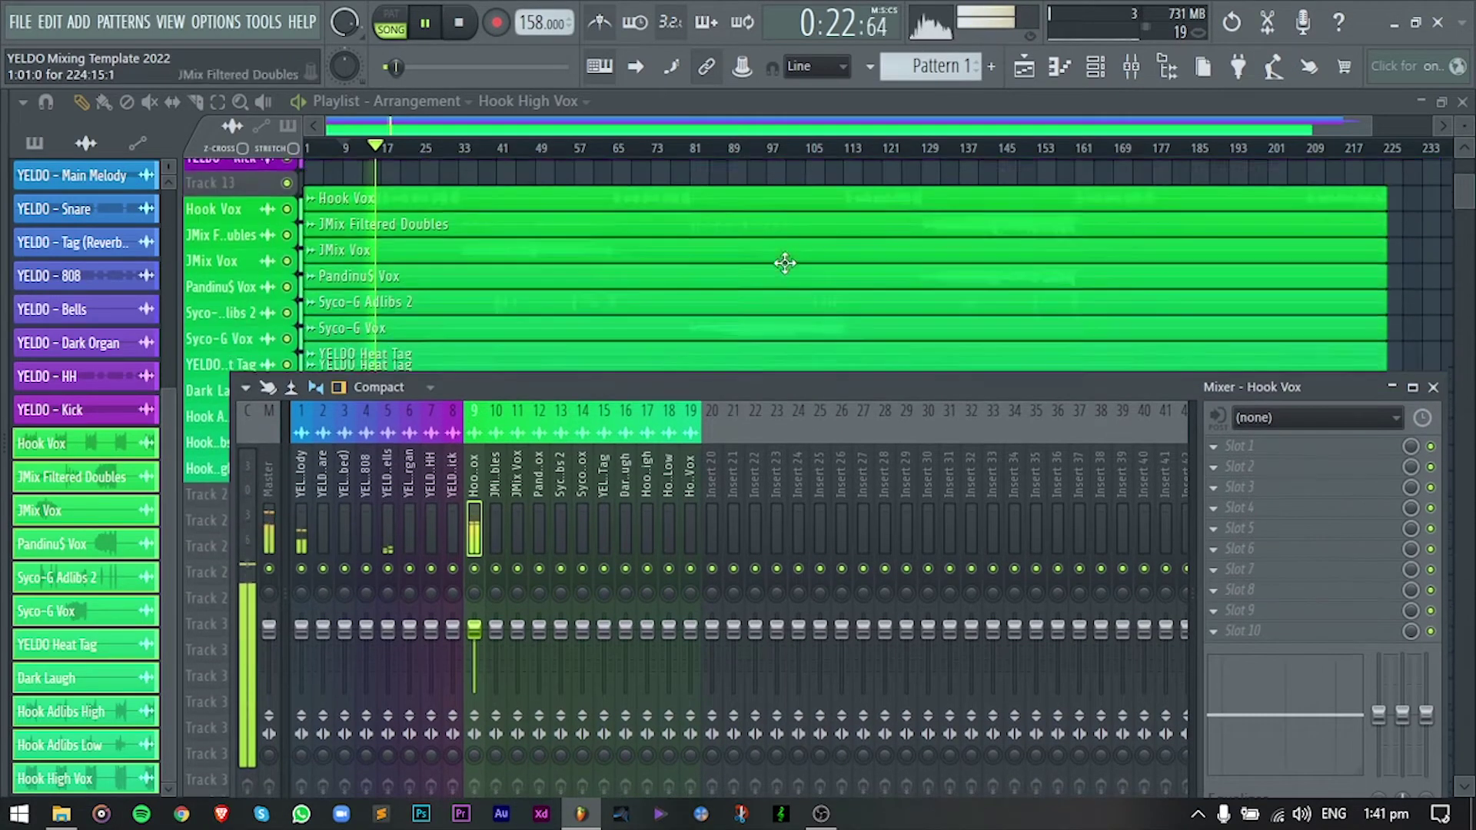
drag(680, 378, 754, 323)
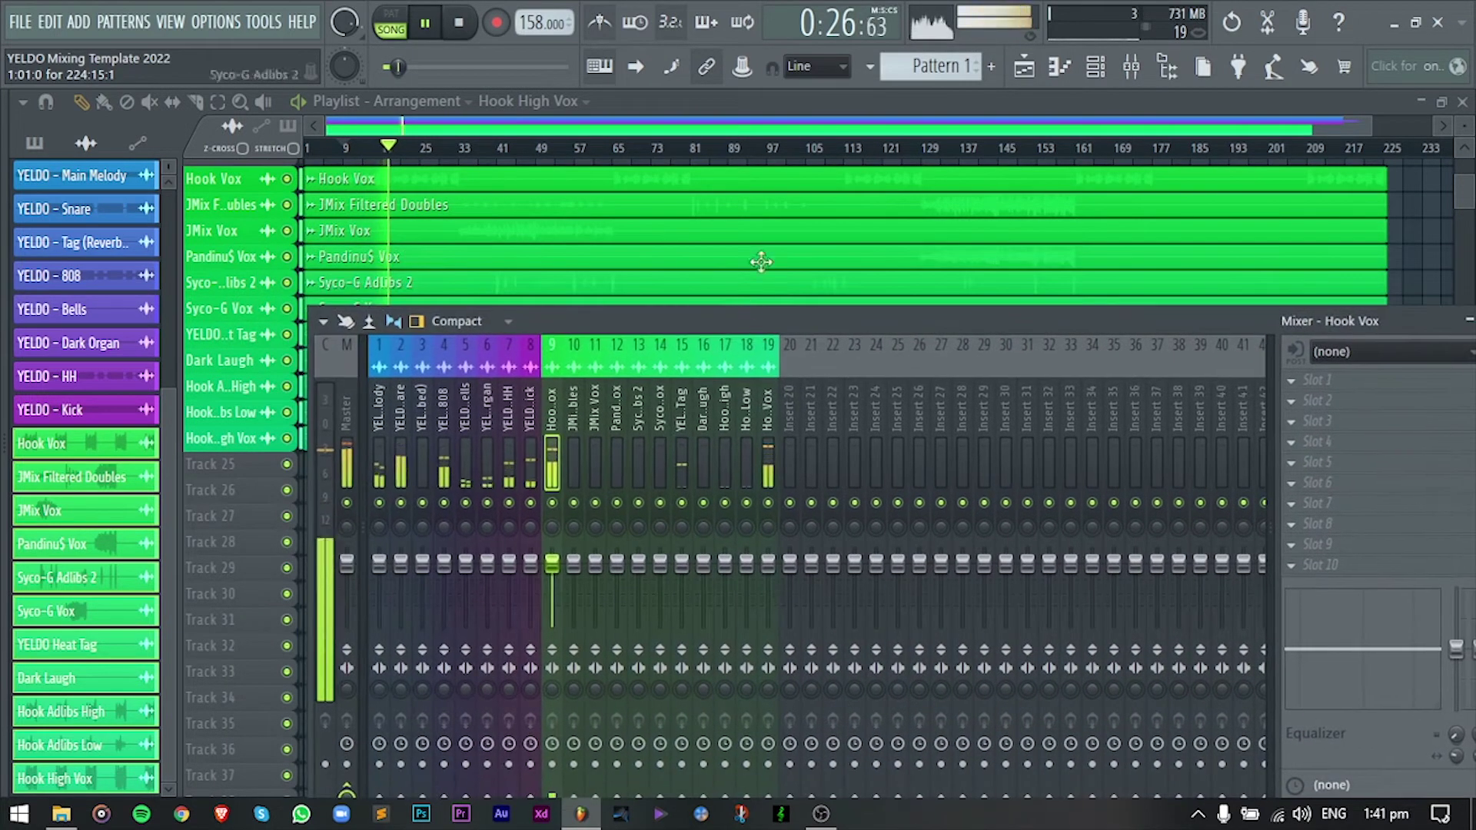
drag(1164, 323, 1069, 320)
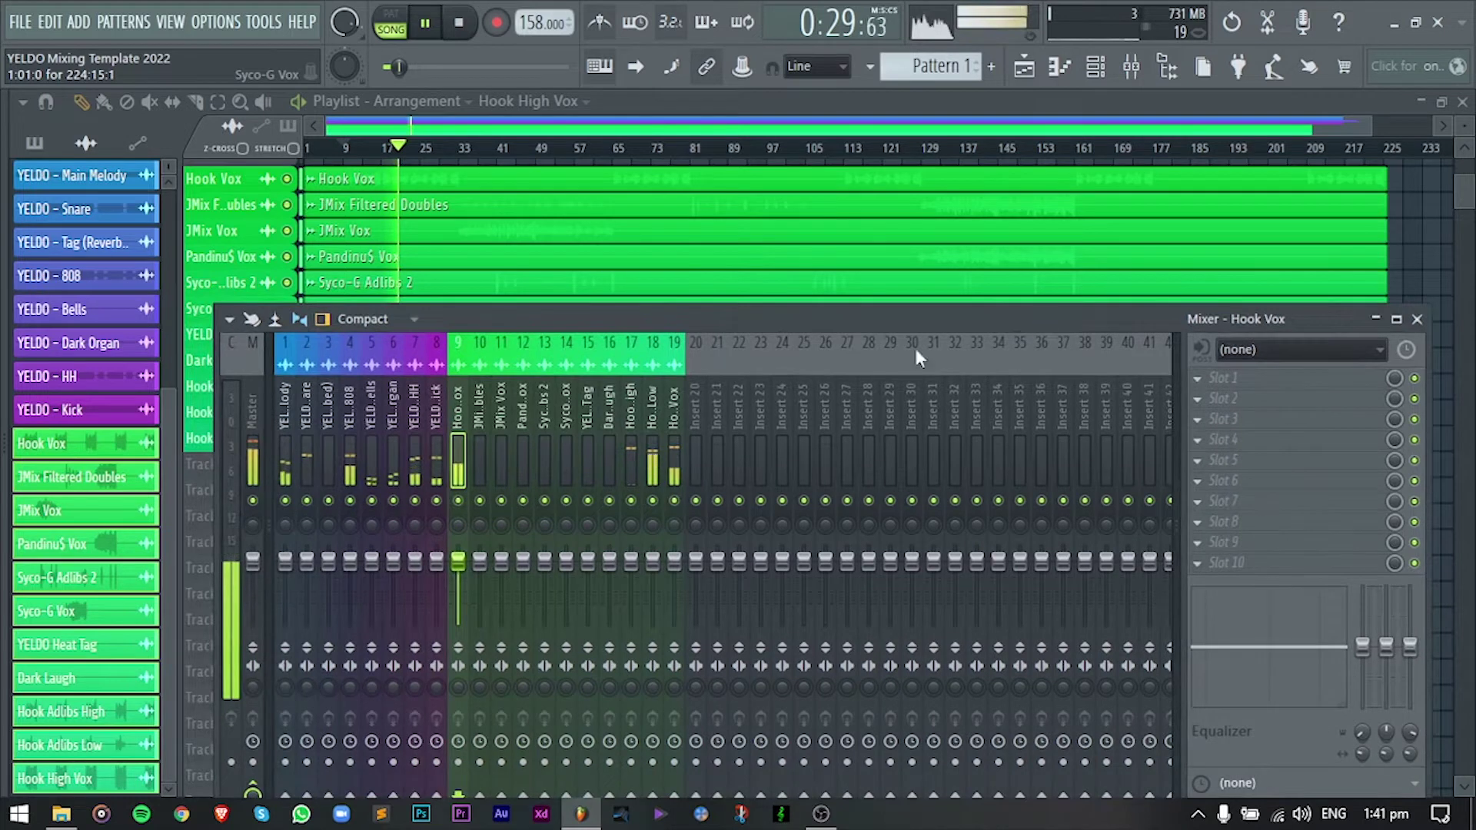
Maximize the mixer and lower the faders of Hook Vox, Hook Adlibs High, Hook Adlibs Low and Hook High Vox.
click(1396, 319)
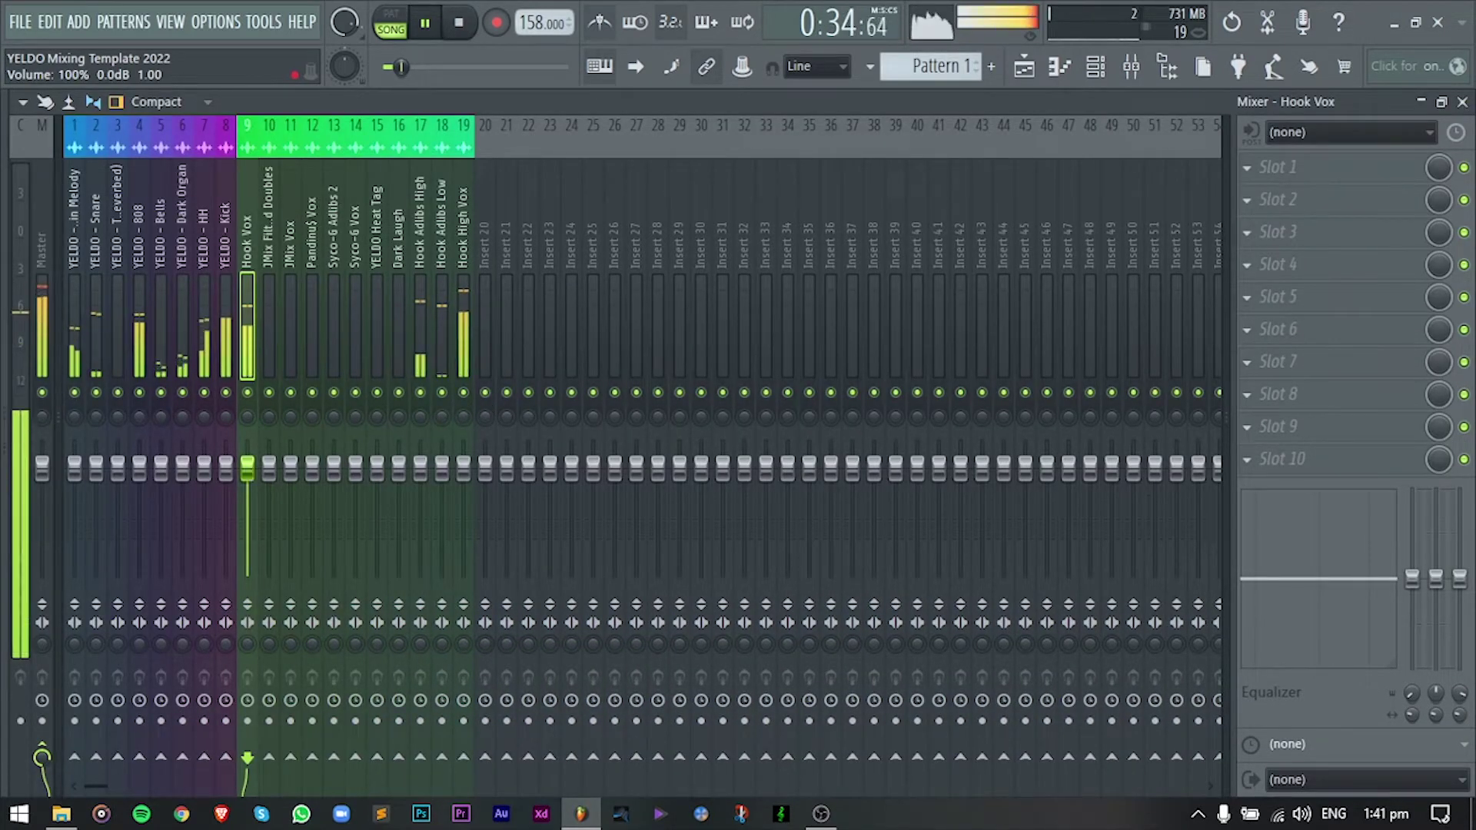
mouse_move(256, 473)
mouse_down()
mouse_move(256, 504)
mouse_move(256, 490)
mouse_up()
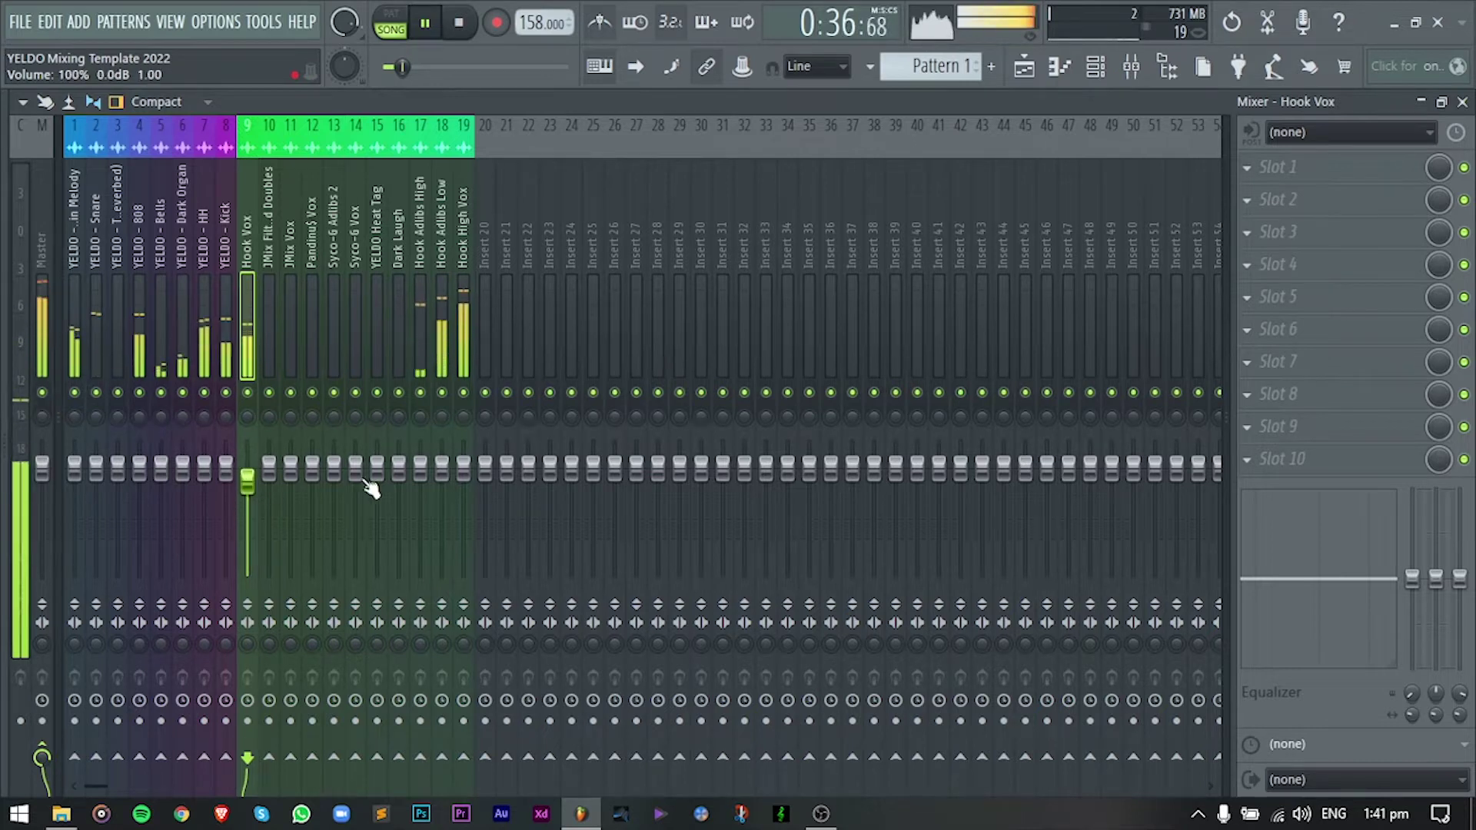
mouse_move(442, 470)
mouse_down()
mouse_move(442, 504)
mouse_move(419, 486)
mouse_move(464, 482)
mouse_up()
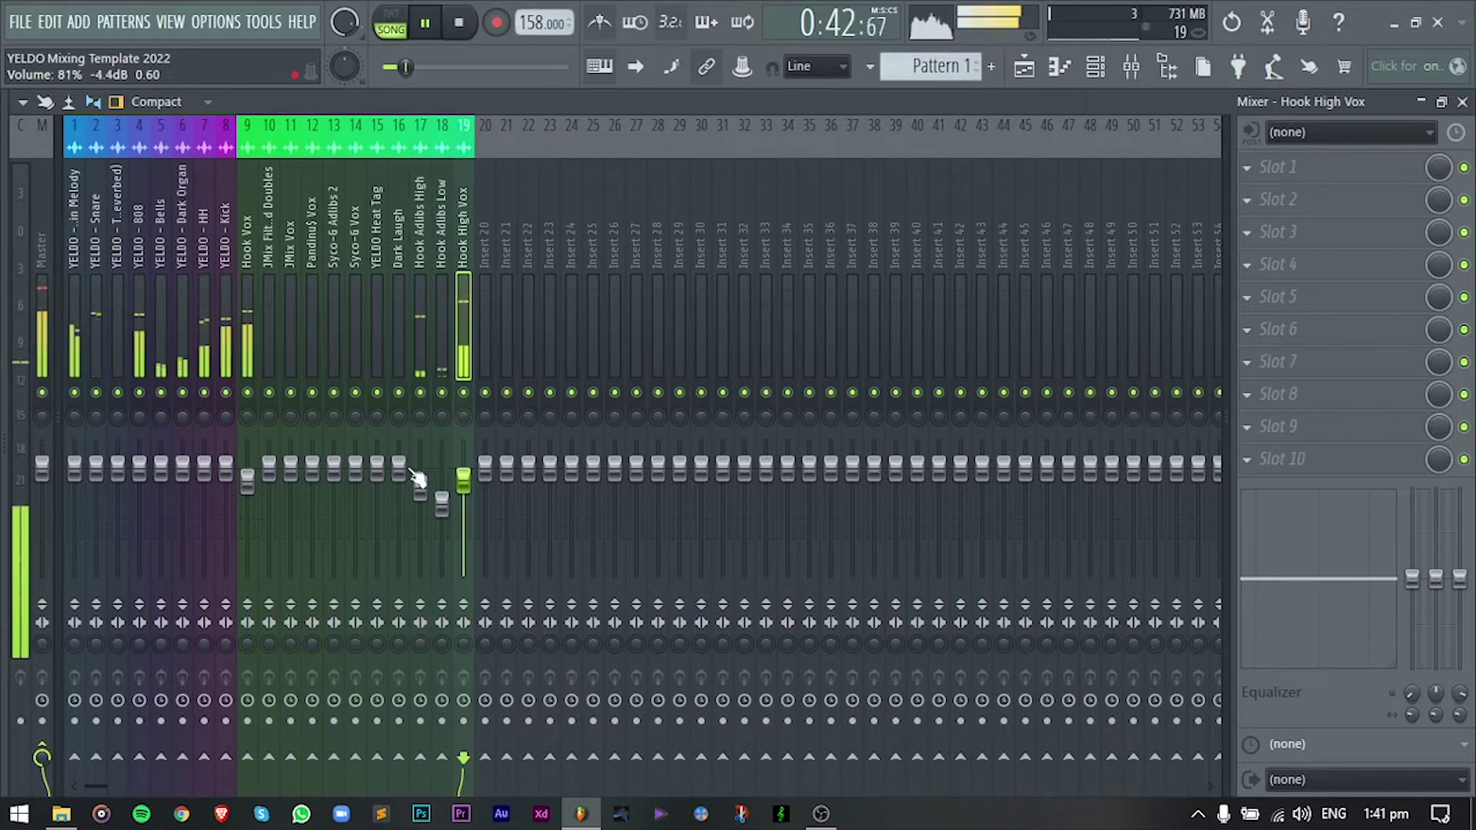
drag(464, 480, 464, 487)
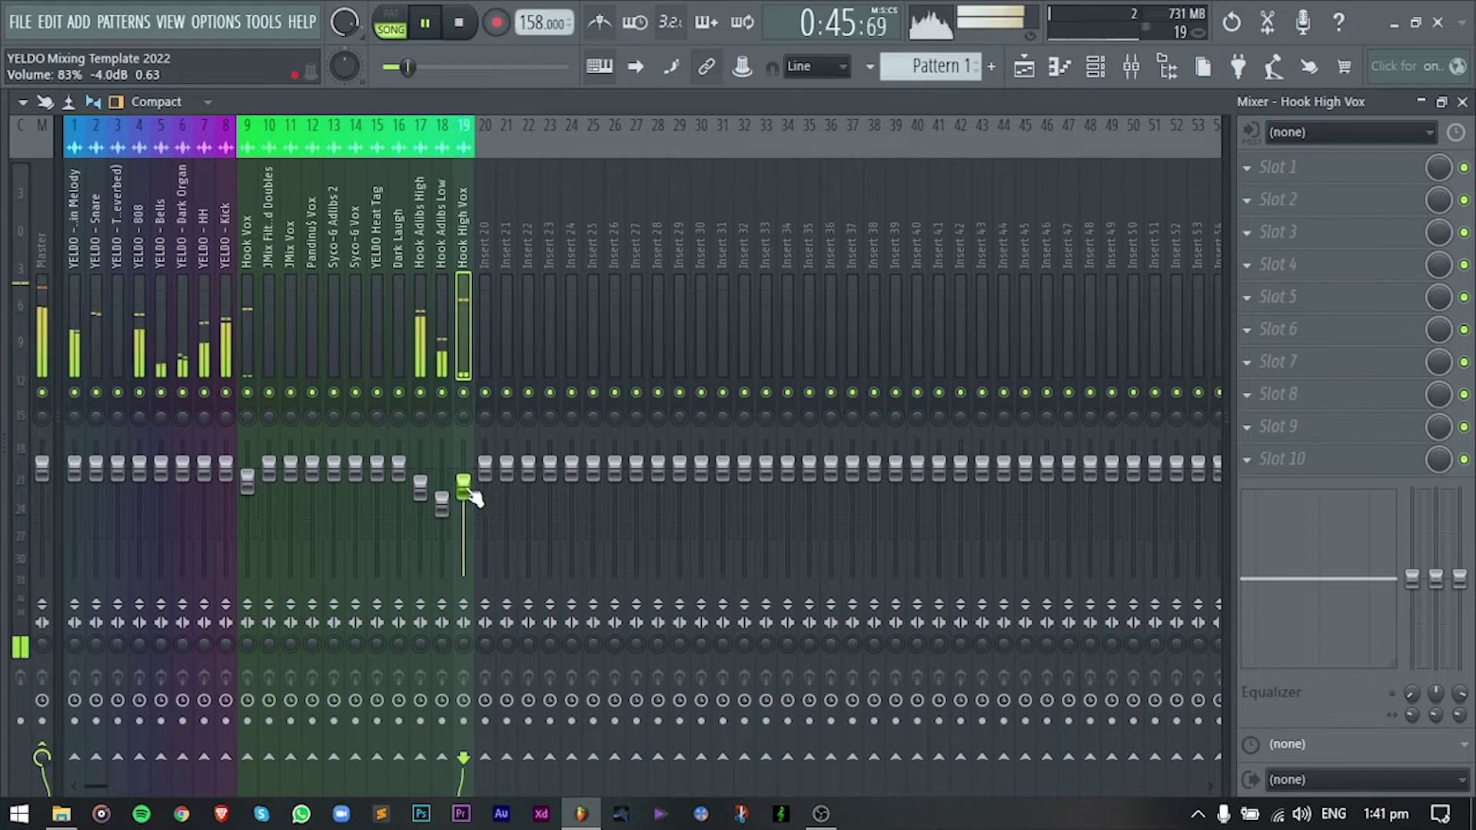
Stop playback and add playlist markers for Intro at bar 1, Chorus at bar 17 and Verse 1 at bar 33.
click(1025, 71)
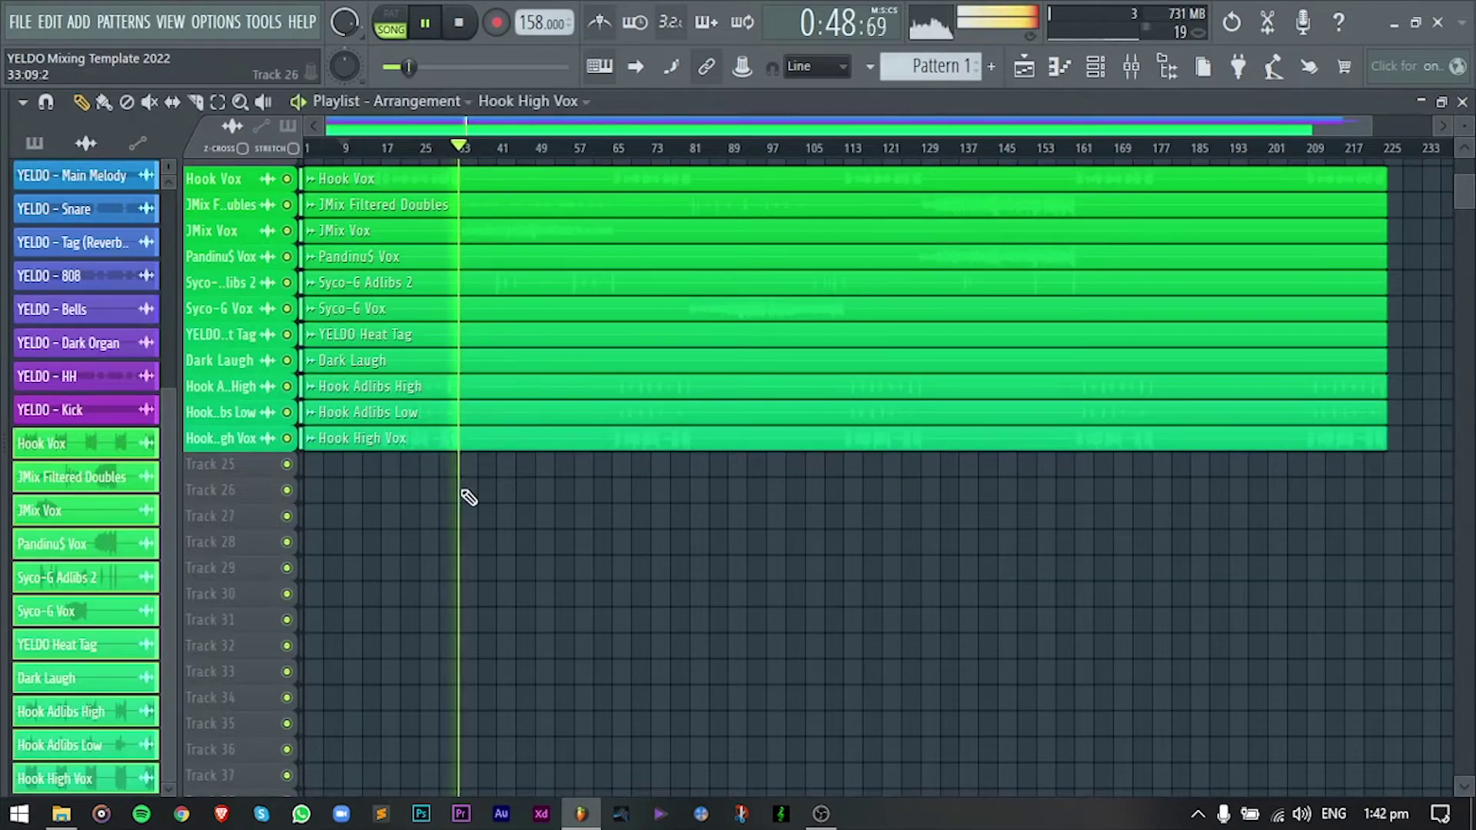
key(space)
scroll(468, 497, up, 5)
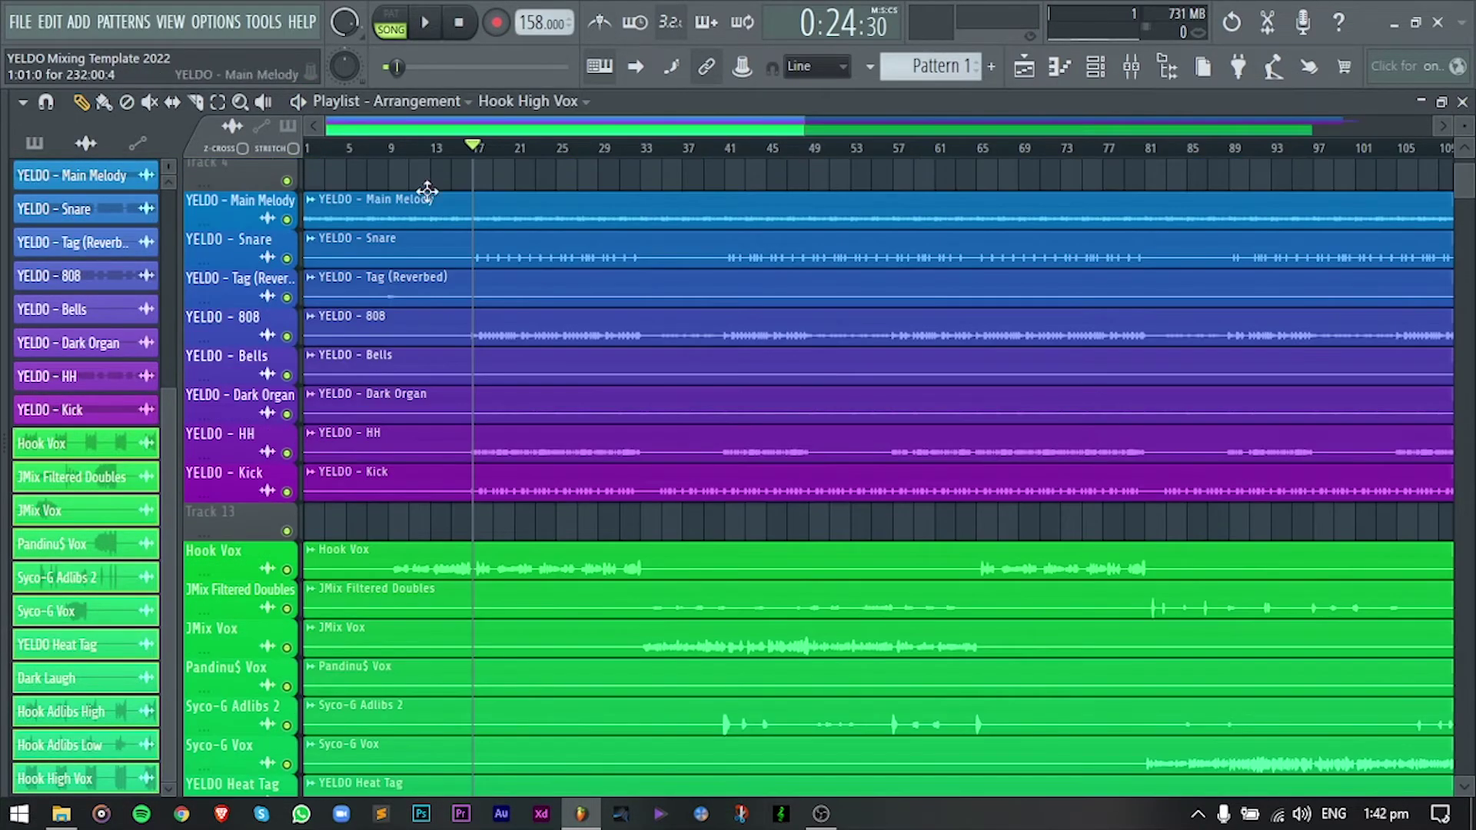
key(alt+t)
text(Ch)
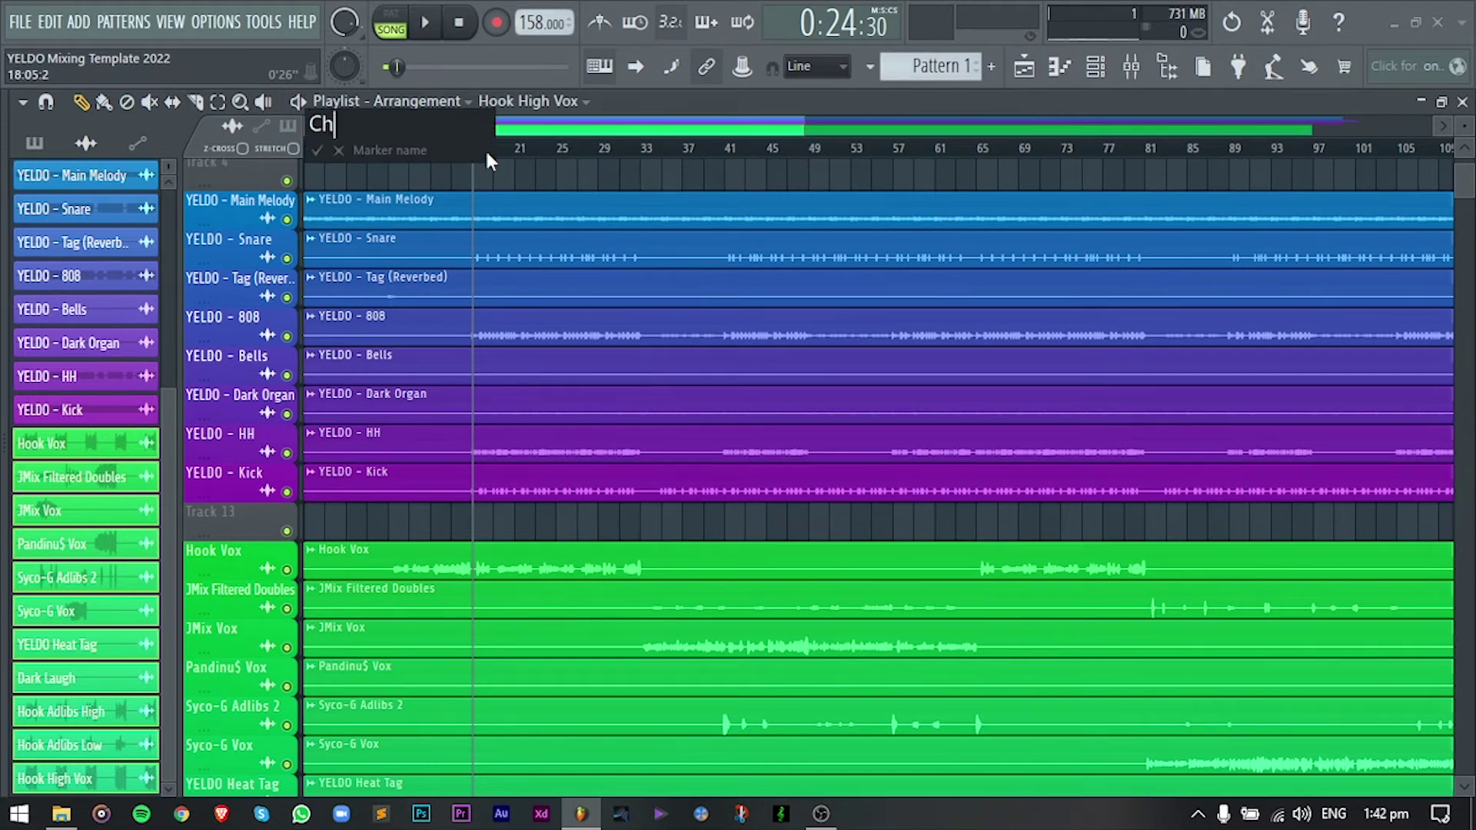
text(orus)
key(Return)
click(645, 146)
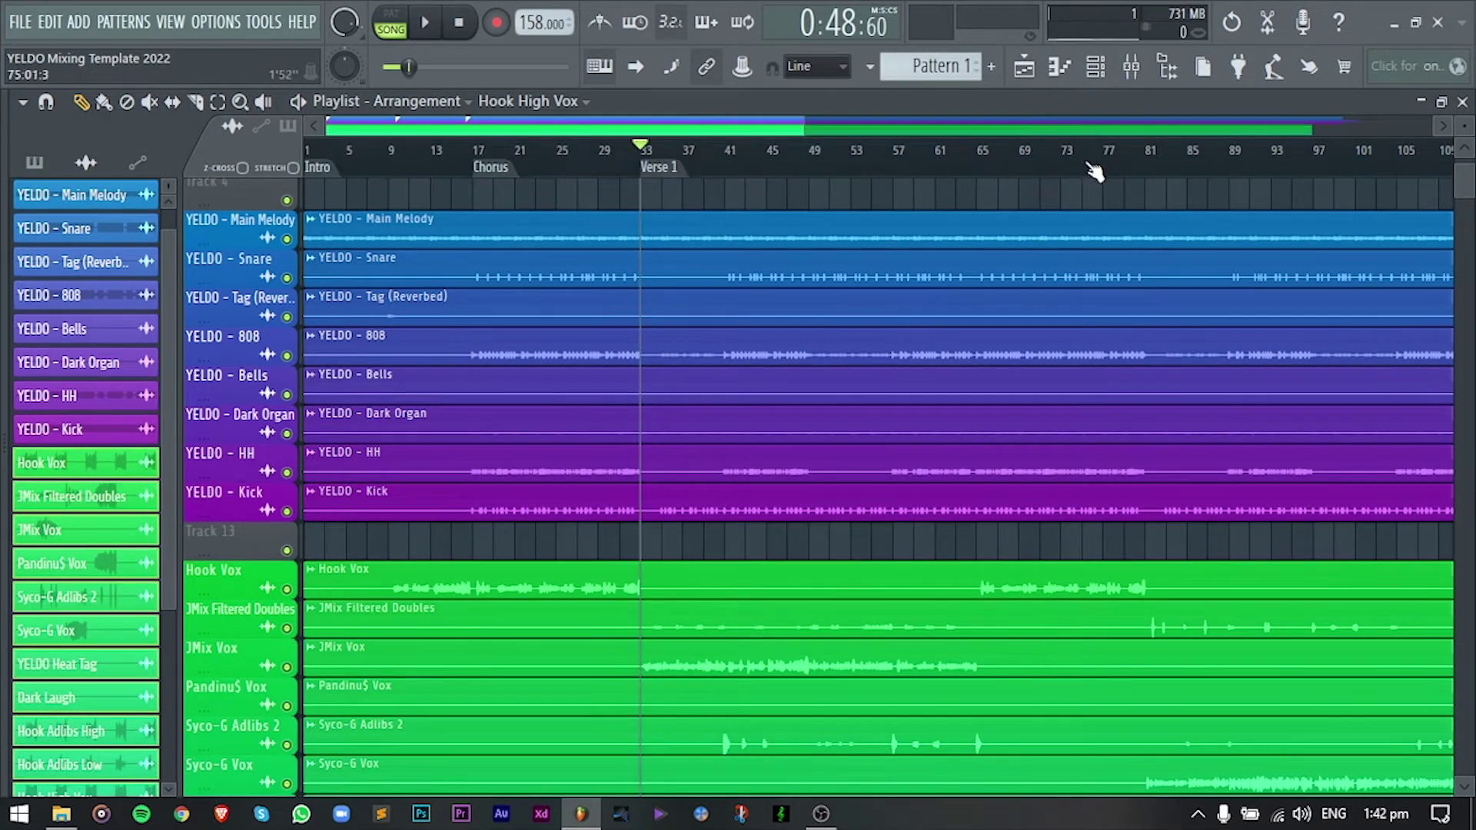
Add a Chorus marker at bar 65 and a Verse2 marker at bar 81 on the playlist timeline.
click(983, 160)
key(alt+t)
Add timeline markers for Chorus at bar 113, Verse 3 at bar 129 and Chorus at bar 161.
text(Chorus)
key(Return)
scroll(993, 167, down, 3)
click(766, 161)
key(alt+t)
text(Verse2)
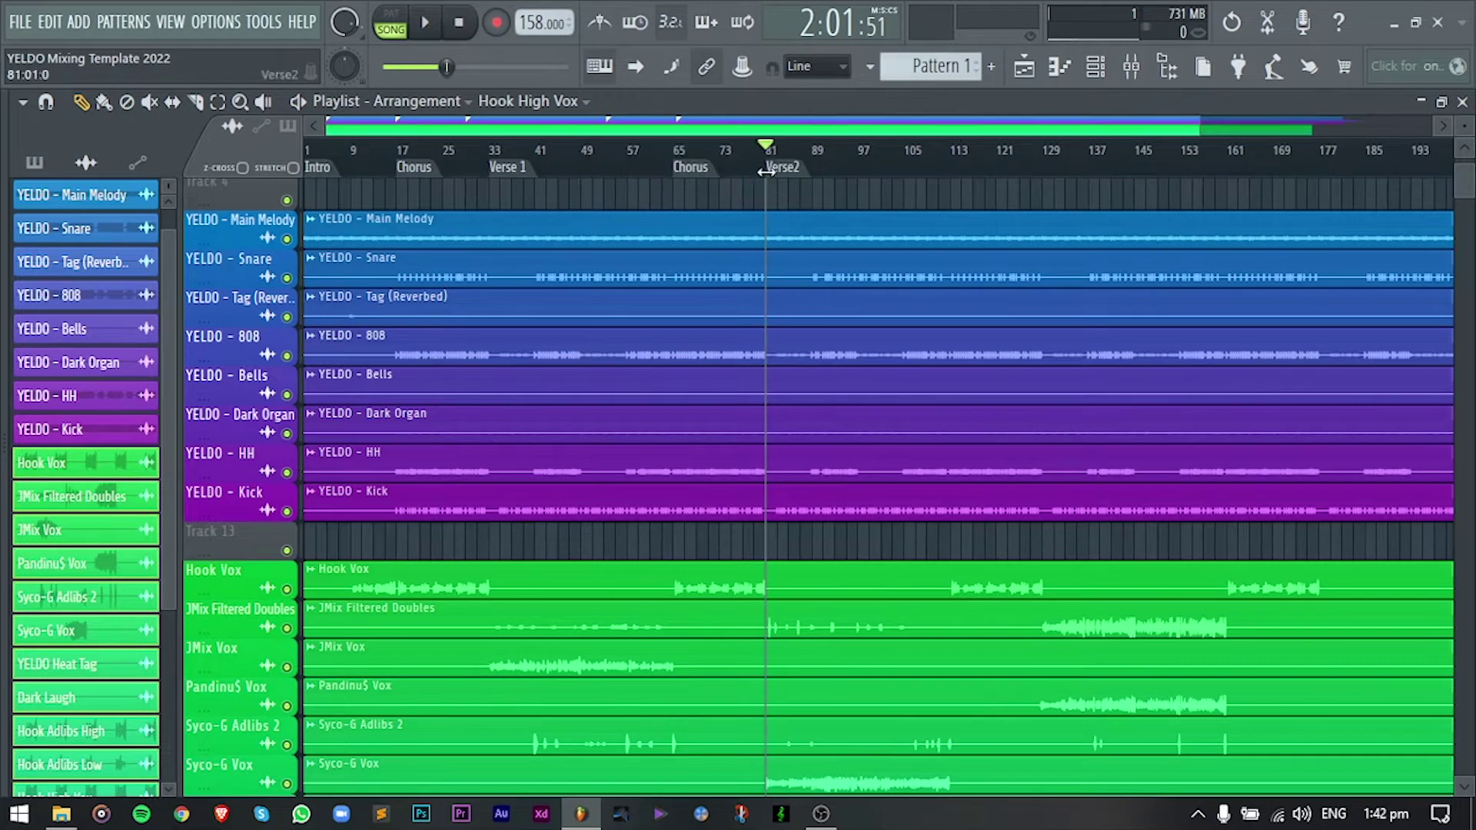
click(951, 154)
key(alt+t)
text(Chorus)
key(Return)
click(1041, 154)
key(alt+t)
text(Verse 3)
key(Return)
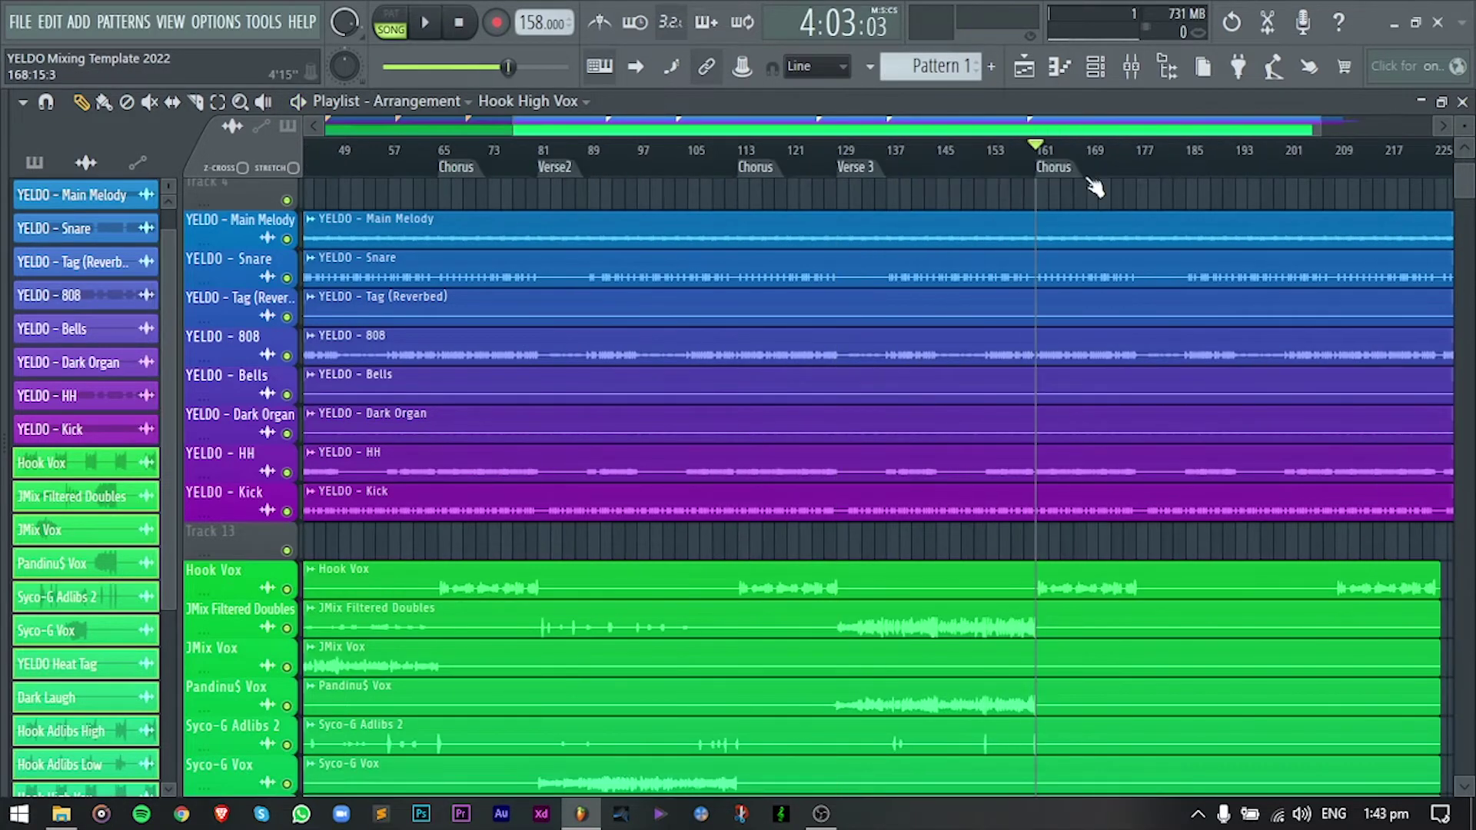
ctrl+right_click(1088, 190)
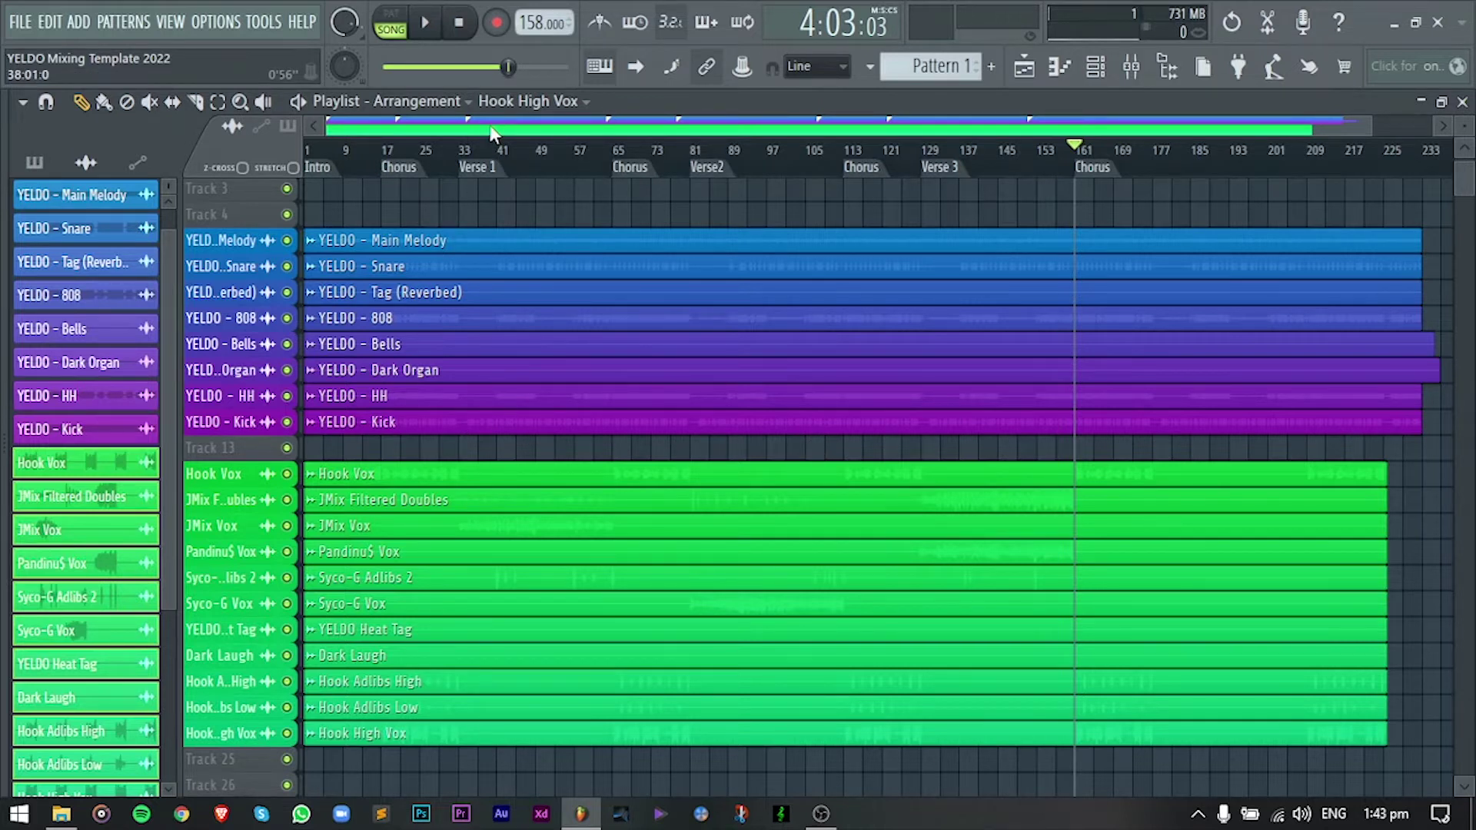
Mute mixer tracks 10 to 19, leaving Hook Vox as the only active vocal, and select the Hook Vox track.
scroll(494, 402, up, 4)
scroll(373, 494, up, 3)
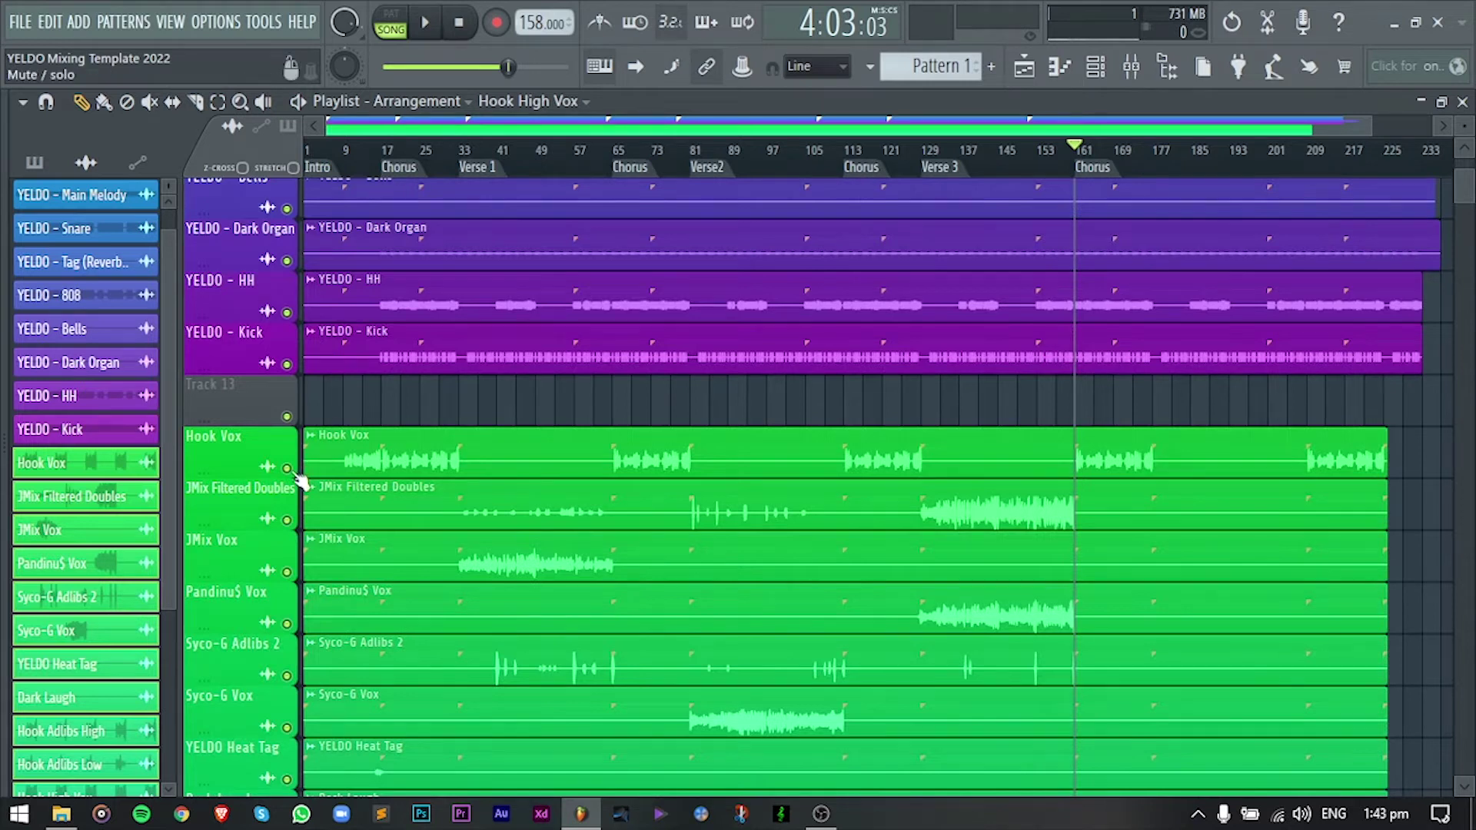
click(1130, 68)
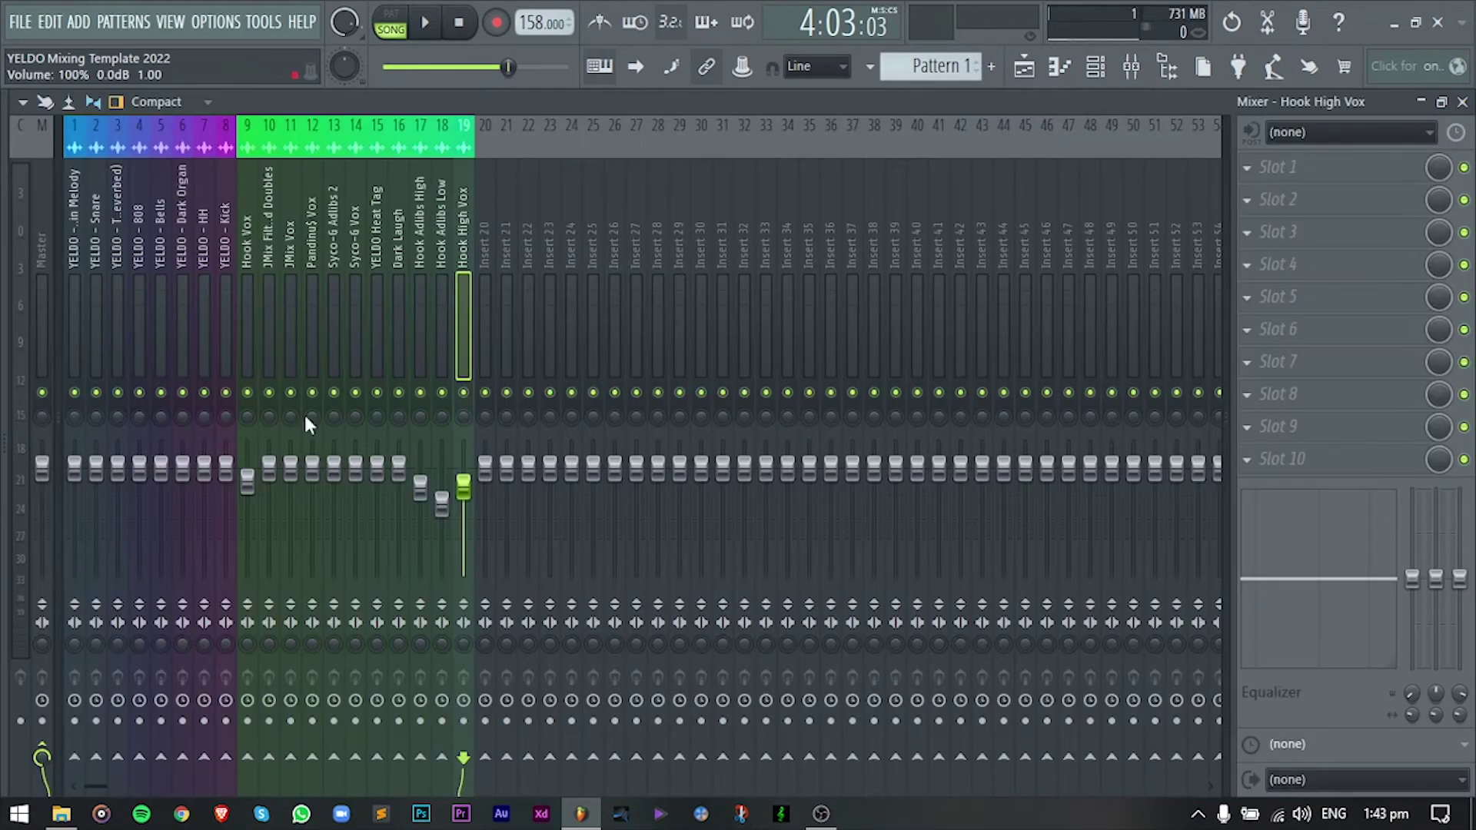
mouse_move(289, 395)
mouse_down()
mouse_move(270, 397)
mouse_move(464, 395)
mouse_up()
click(249, 315)
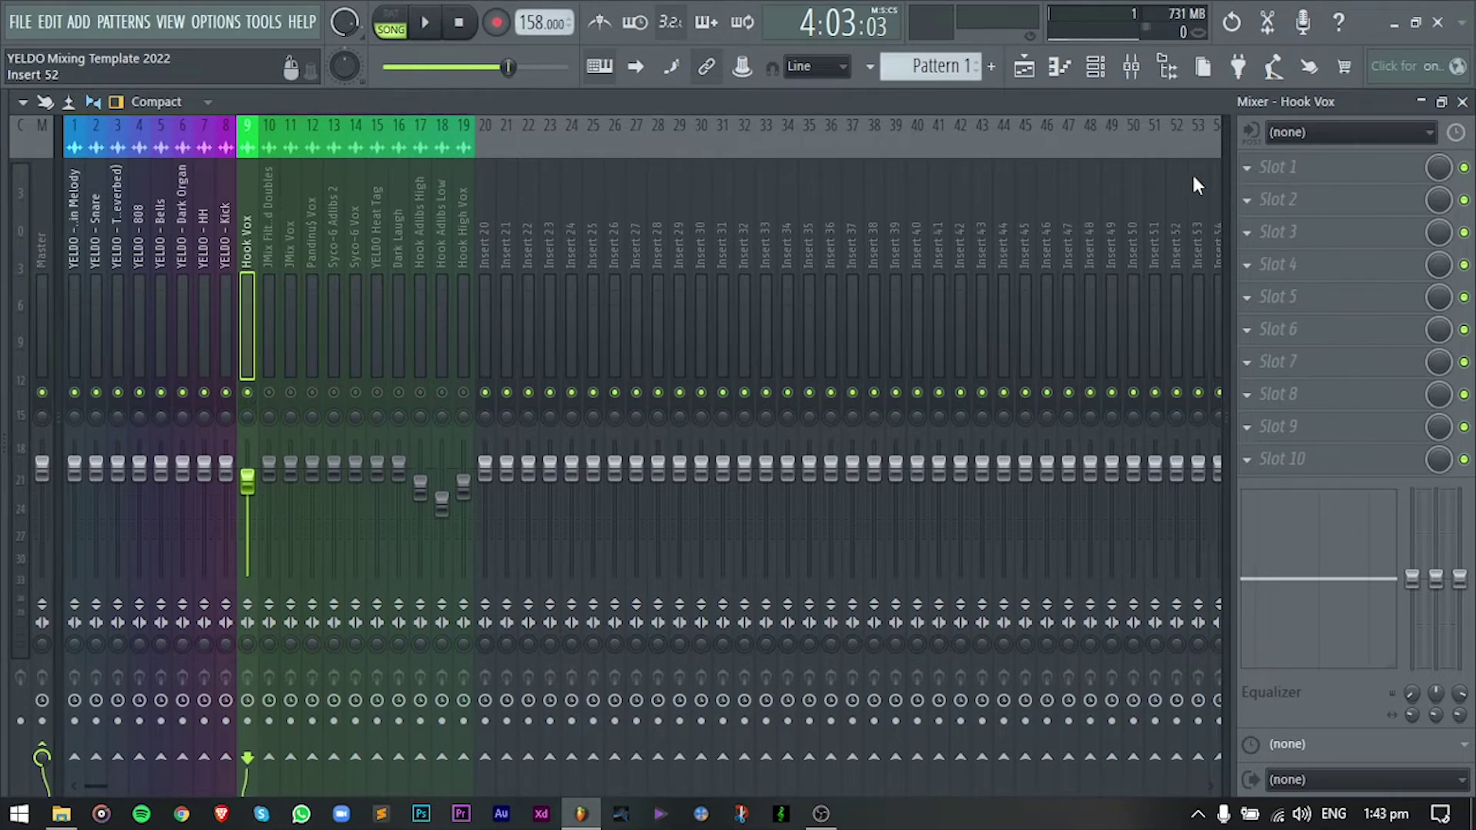
Insert Fruity parametric EQ 2 in Hook Vox's first effect slot and set band 1 to high pass with Steep 6 order.
click(1260, 167)
click(943, 257)
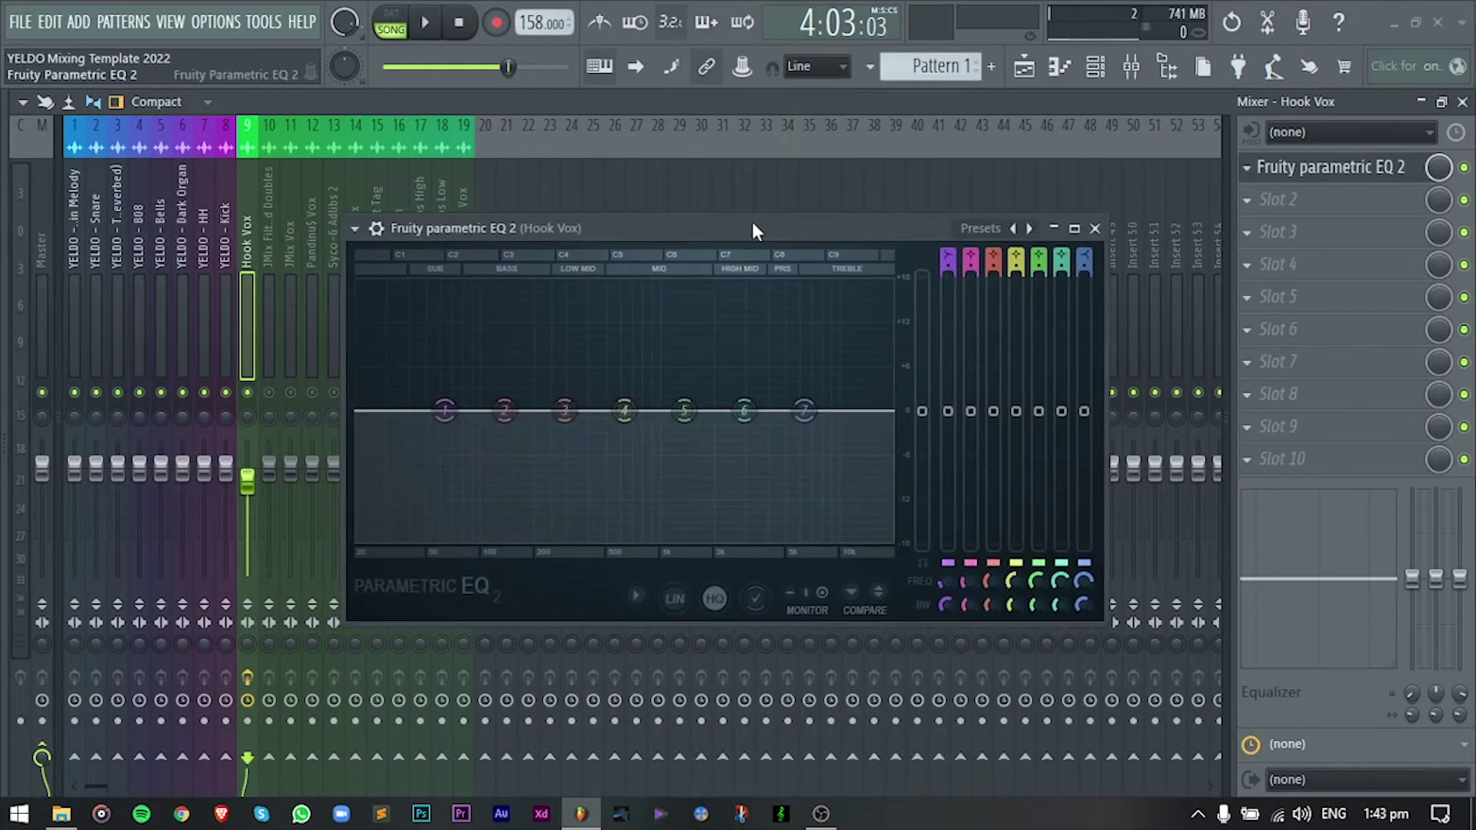
right_click(468, 385)
mouse_move(501, 442)
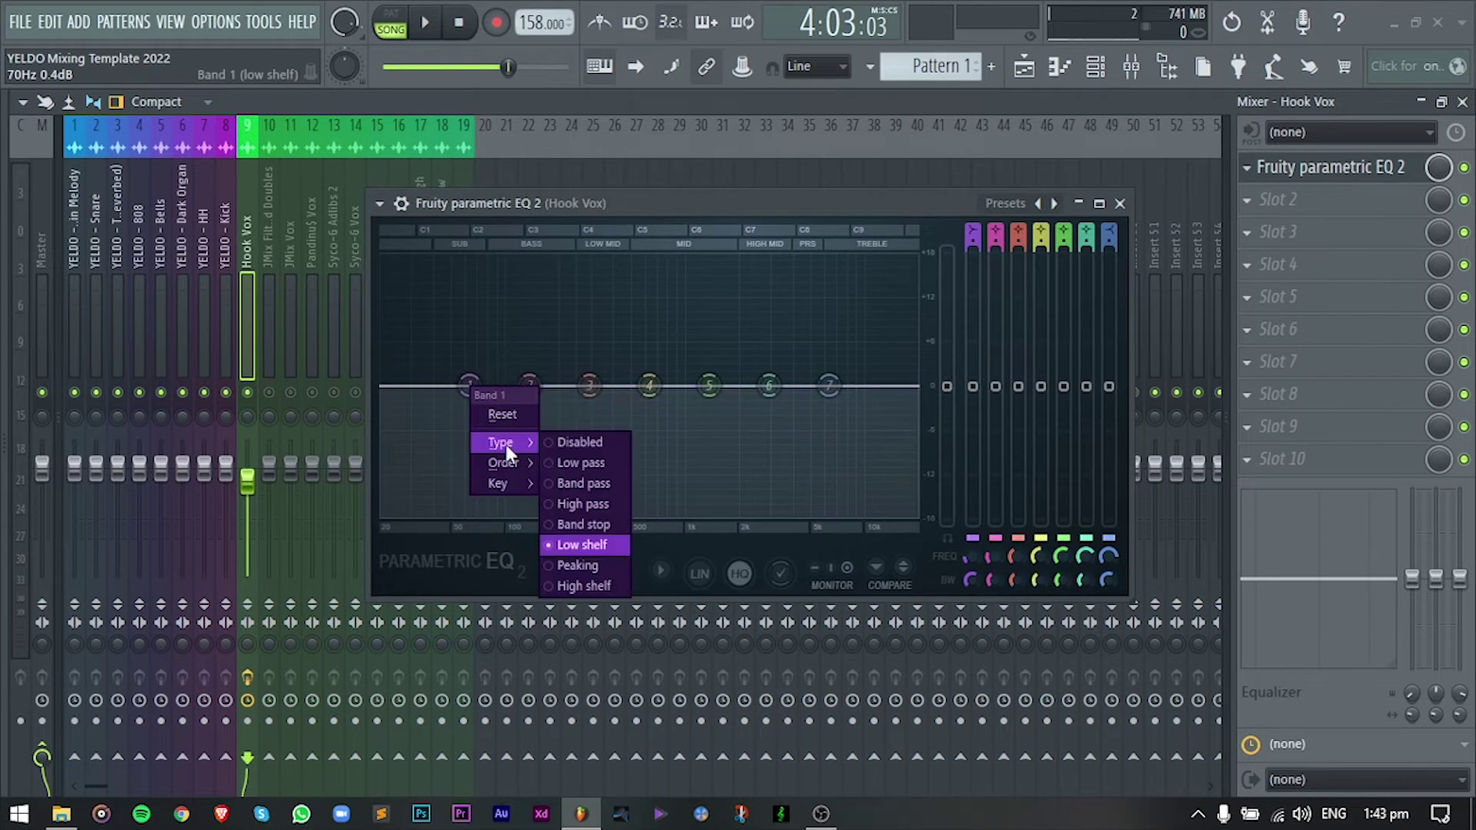
click(584, 500)
right_click(468, 385)
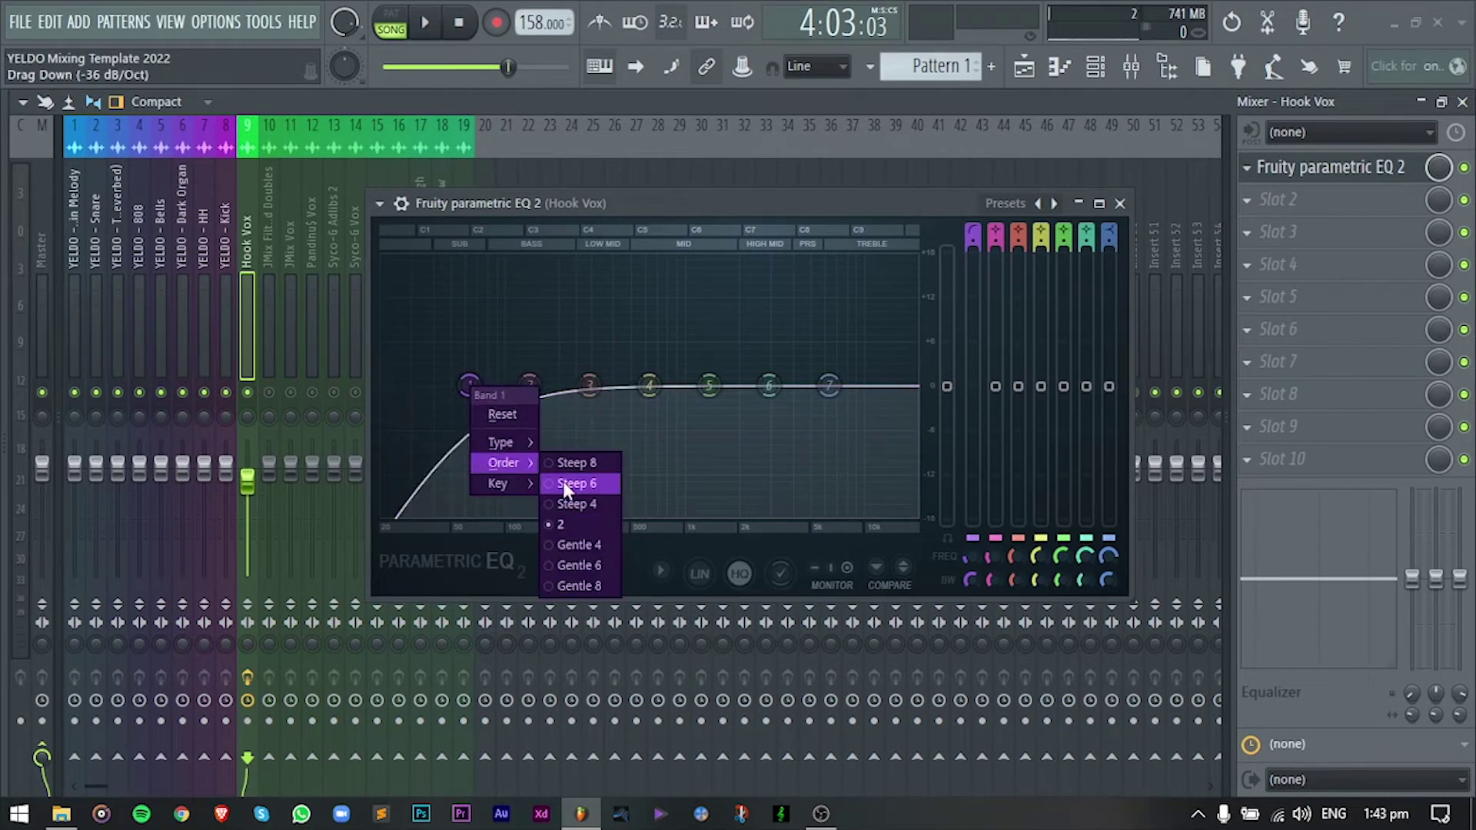
click(562, 481)
Raise band 1's high-pass cutoff to about 162 Hz while listening to the Hook Vox.
key(space)
drag(470, 386, 541, 385)
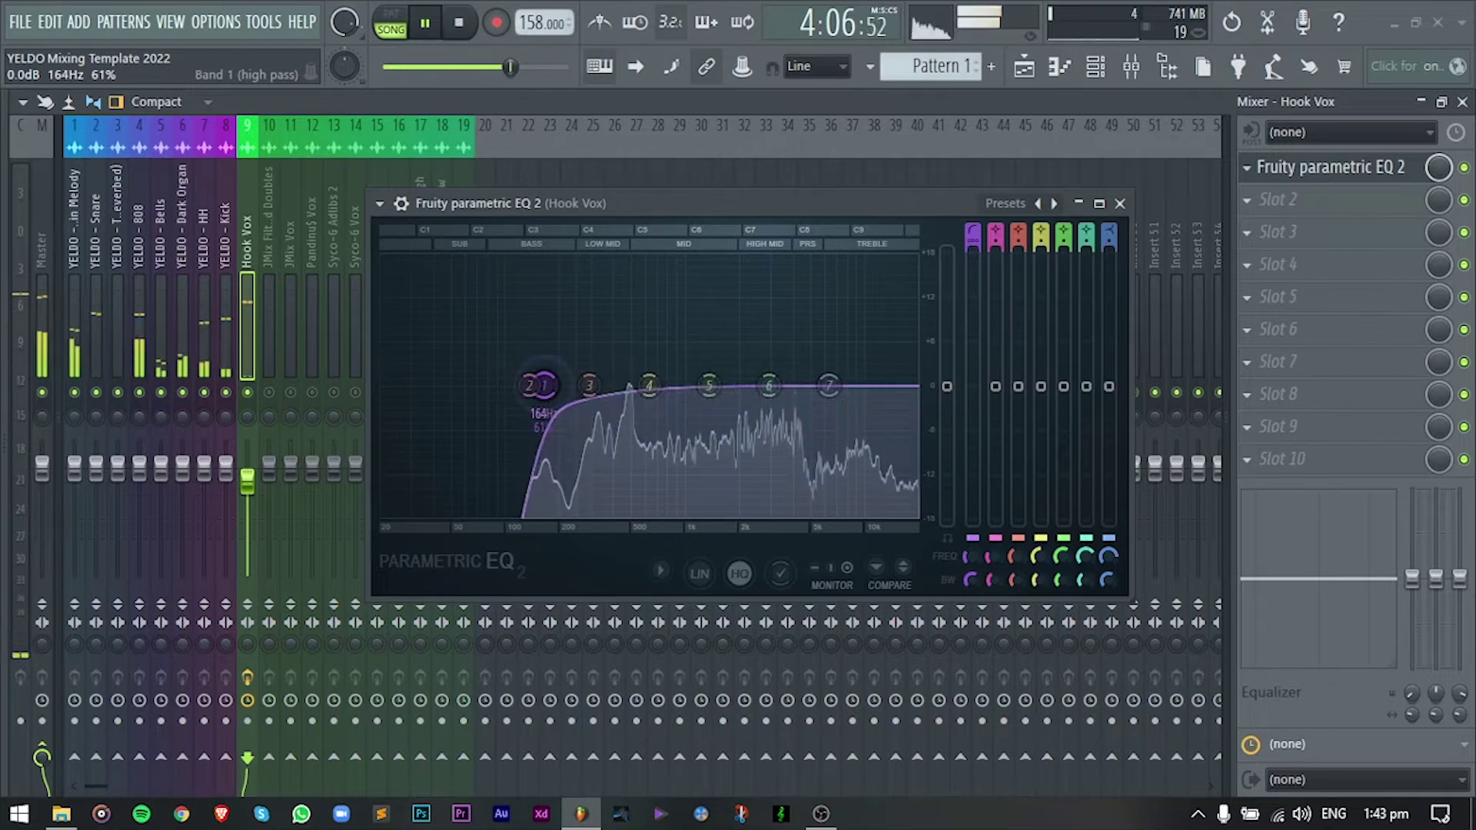
key(space)
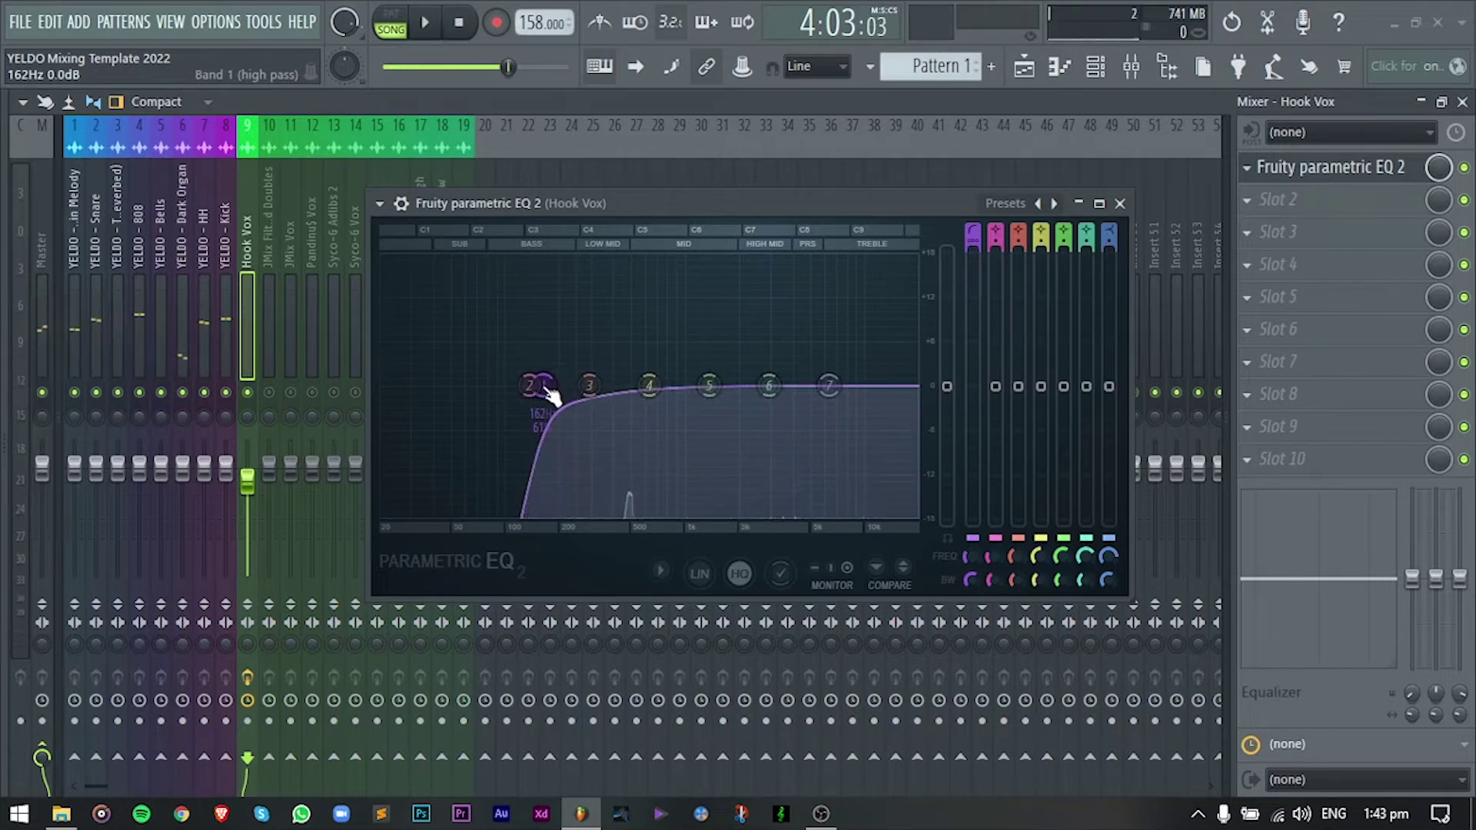
Gently boost the treble of the Hook Vox with EQ band 7 during playback.
key(space)
mouse_move(830, 386)
mouse_down()
mouse_move(833, 336)
mouse_move(847, 375)
mouse_up()
key(space)
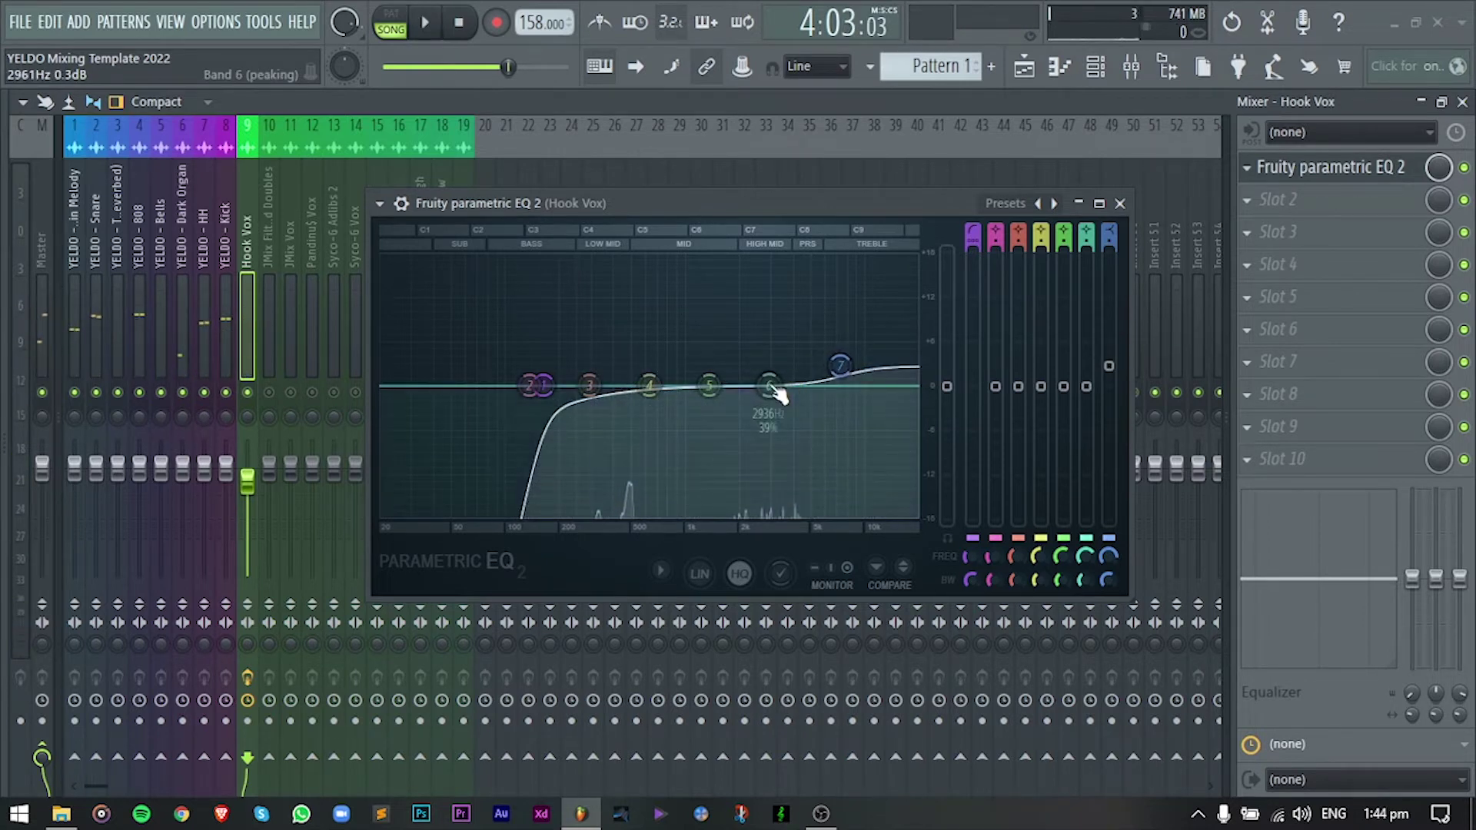
During playback, narrow EQ bands 6, 5, 4 and 3 and cut each slightly, placing band 3 at about 472 Hz and -2 dB.
key(space)
scroll(779, 394, down, 5)
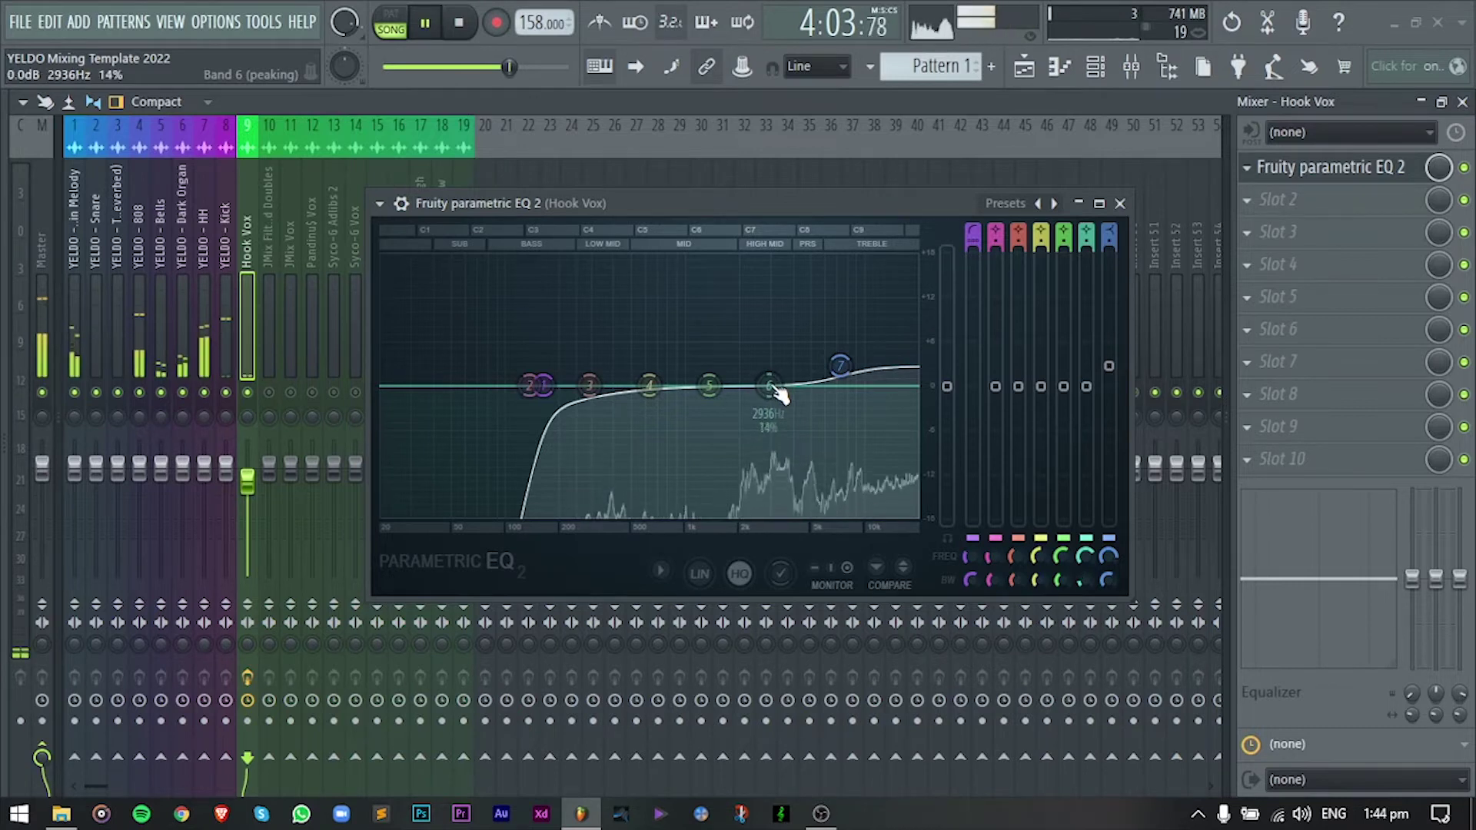
drag(771, 385, 626, 404)
scroll(710, 386, down, 5)
scroll(662, 394, down, 2)
scroll(589, 384, down, 5)
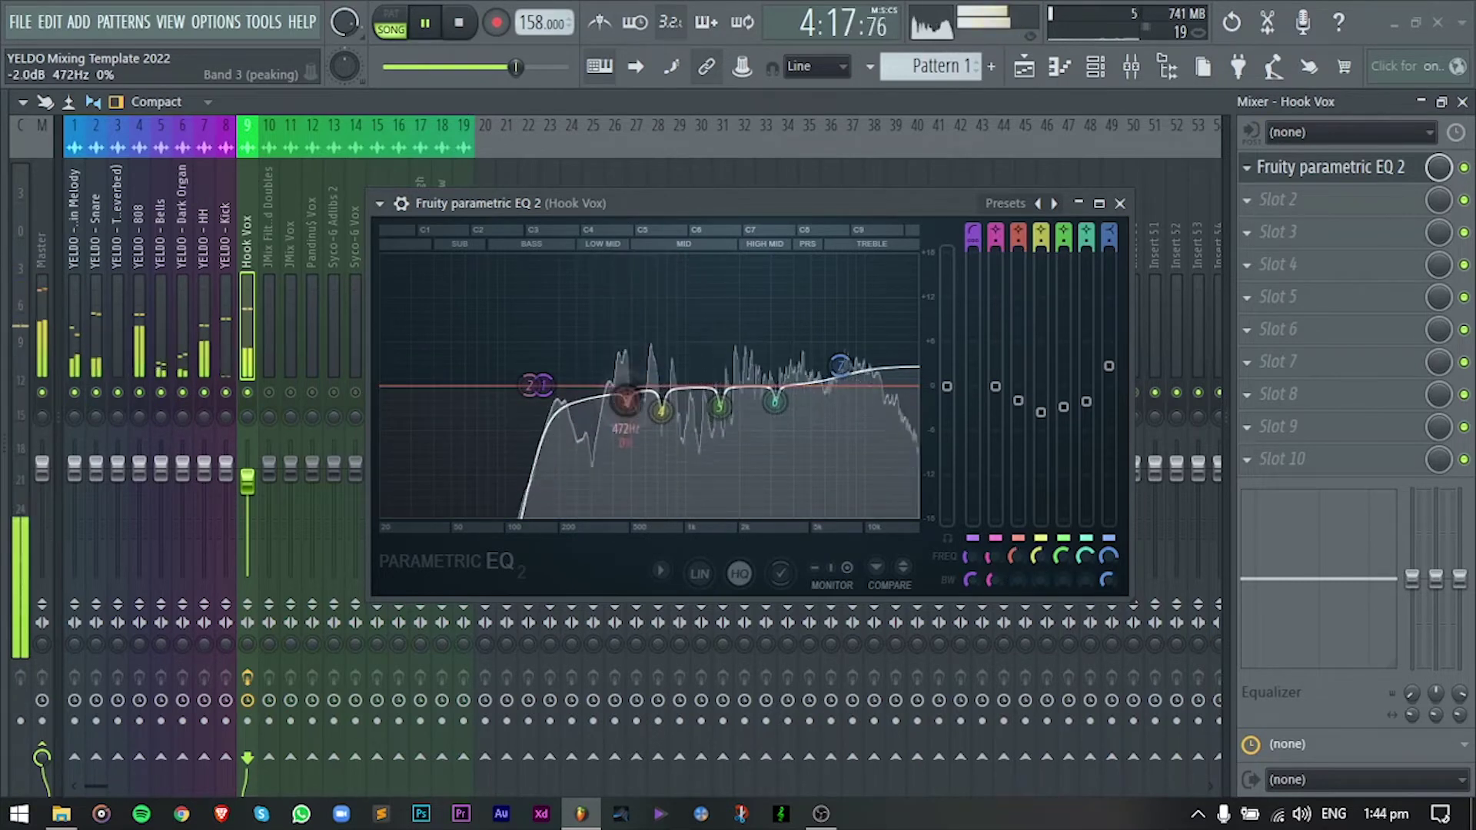
Narrow EQ band 2, move it to about 249 Hz and make a slight cut in the Hook Vox there.
click(545, 386)
scroll(535, 402, down, 5)
drag(537, 403, 574, 326)
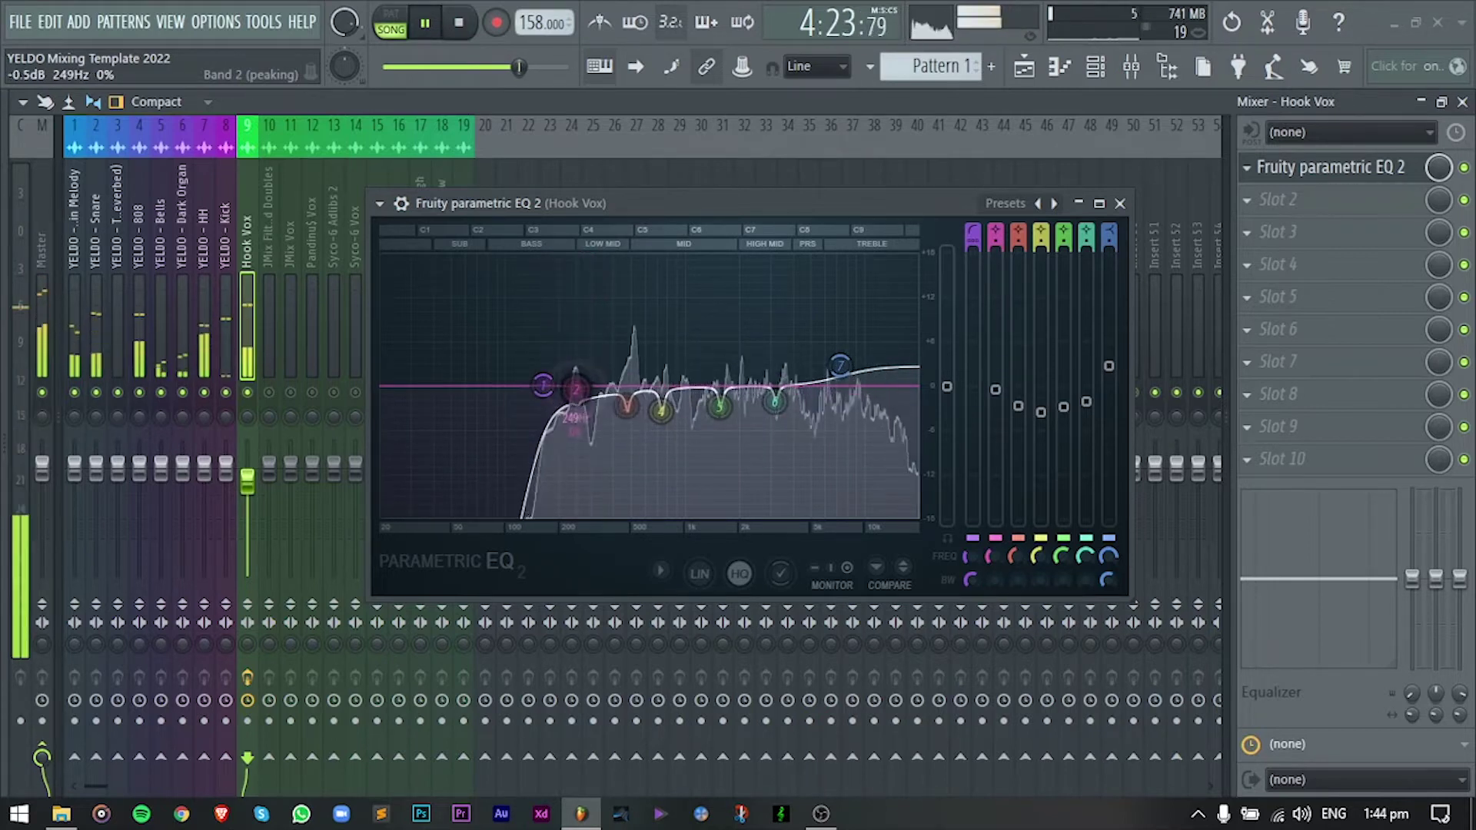
drag(575, 389, 577, 398)
Raise the band 7 treble boost to about 3.4 dB, stop playback and close the EQ.
drag(840, 367, 840, 361)
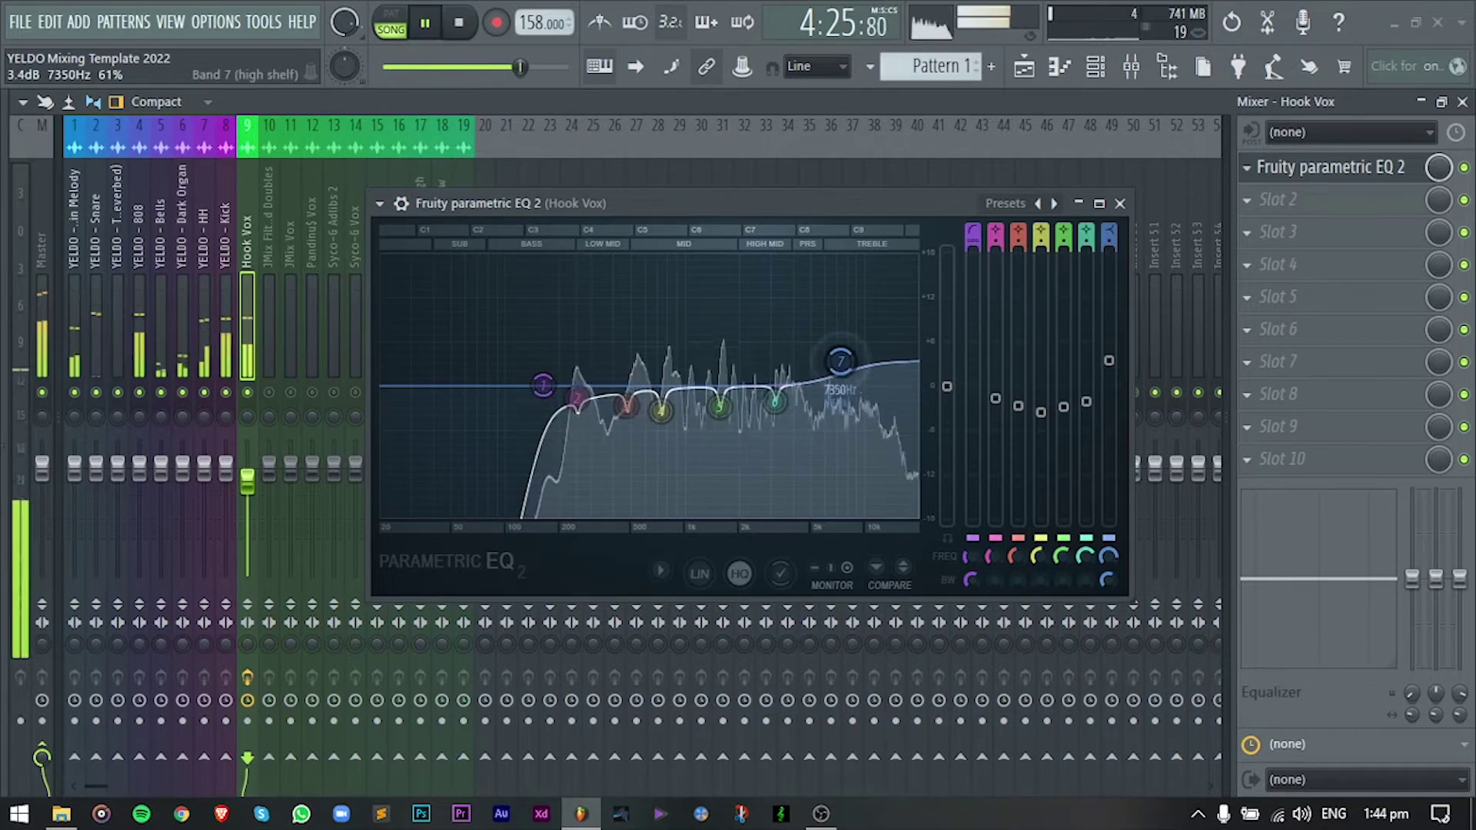
drag(938, 202, 925, 175)
key(space)
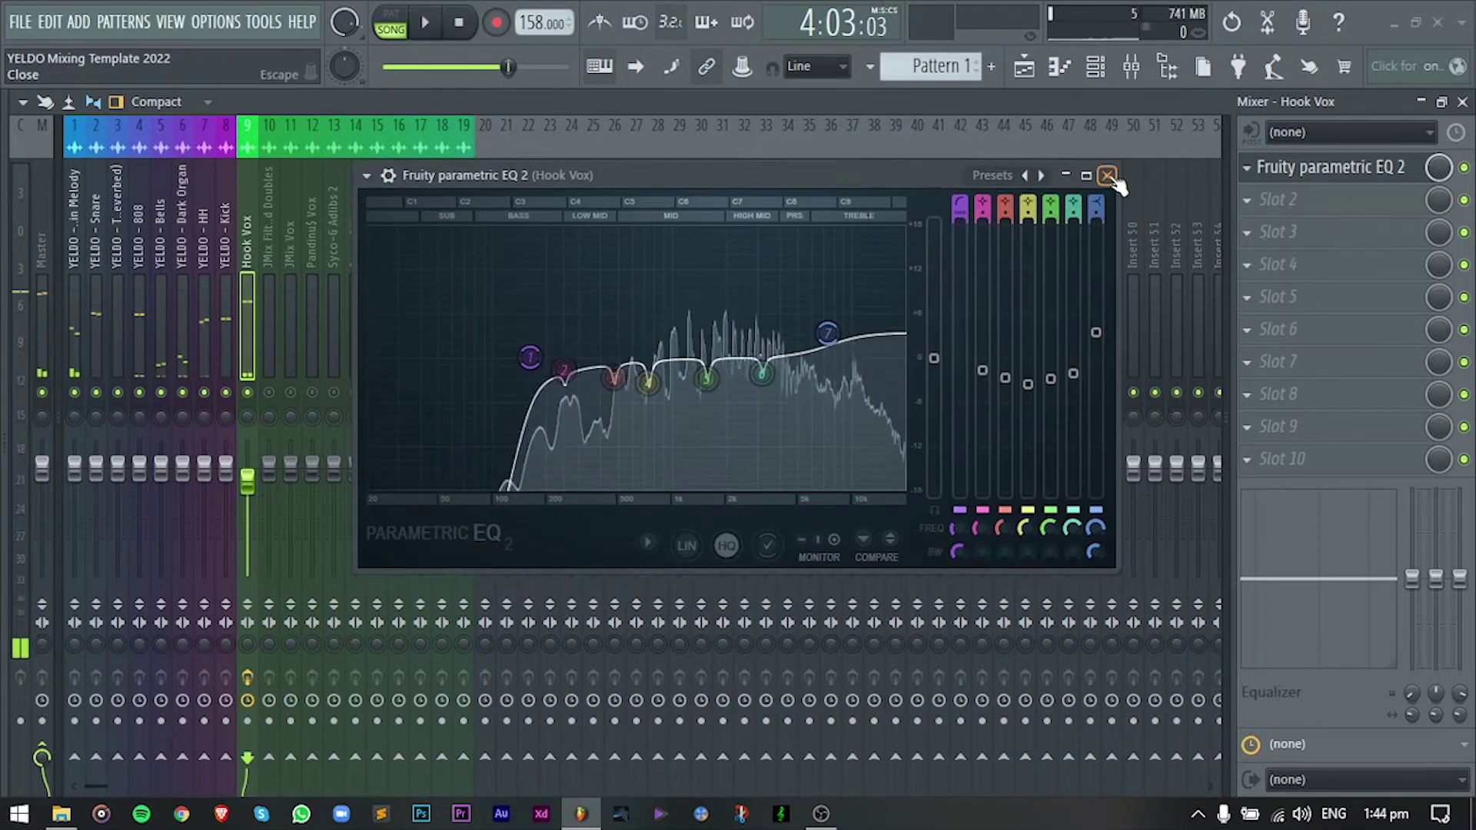
click(1107, 176)
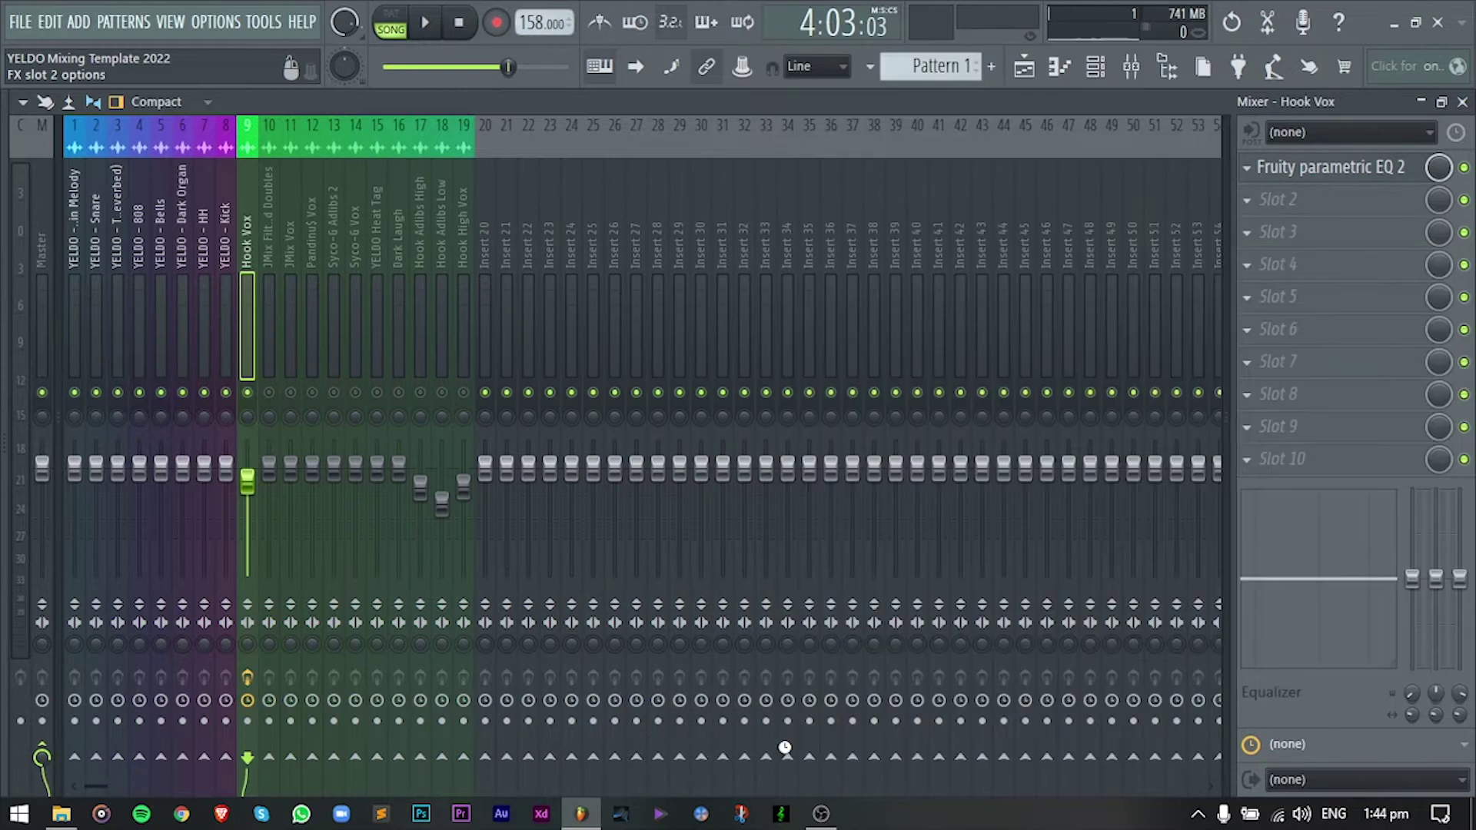
Add Fruity Compressor in Hook Vox's second effect slot with -16.1 dB threshold, 4.1:1 ratio, Soft type and 7.5 dB gain.
drag(389, 253, 785, 254)
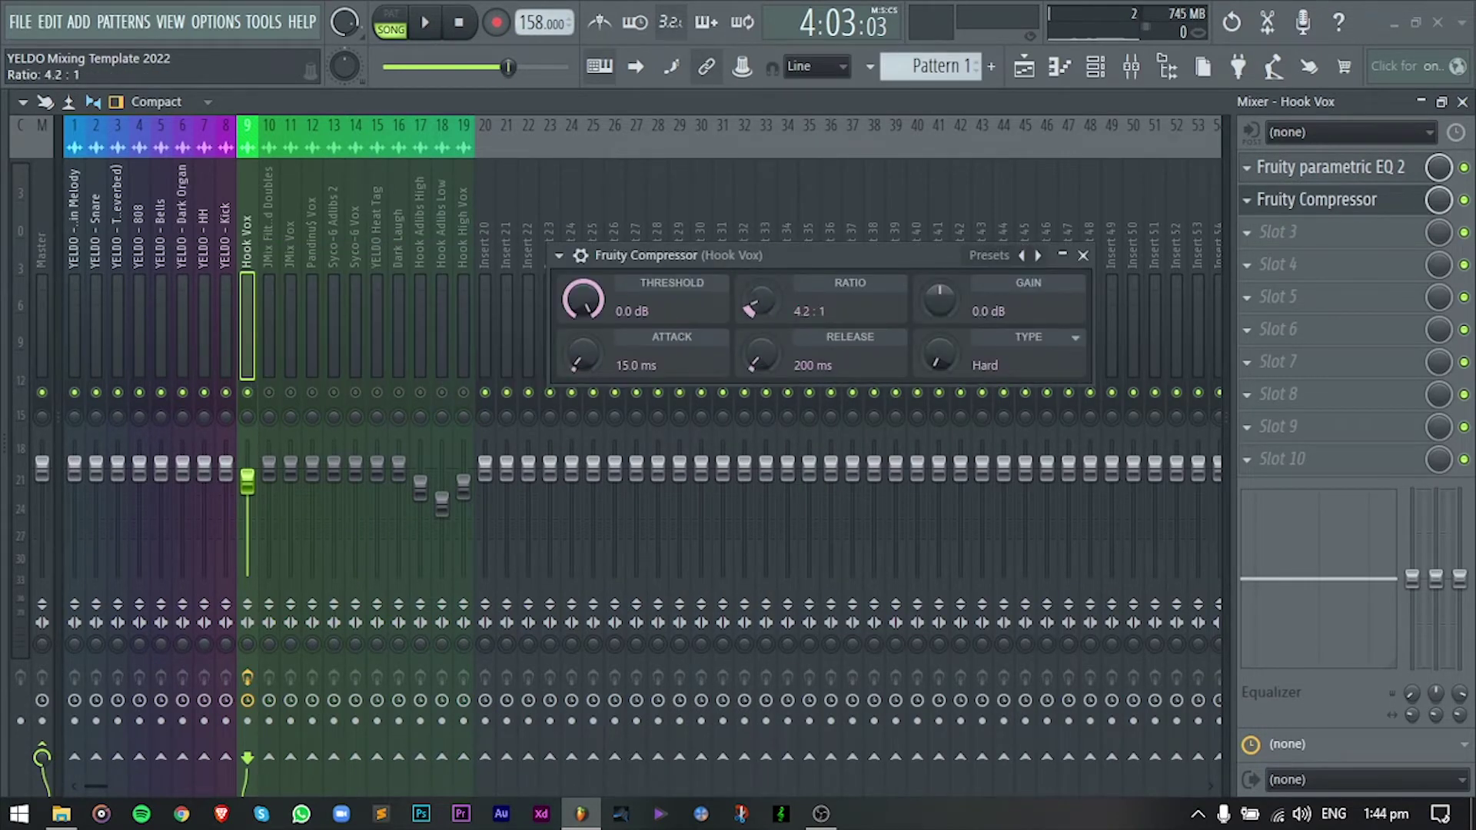
drag(614, 314, 614, 334)
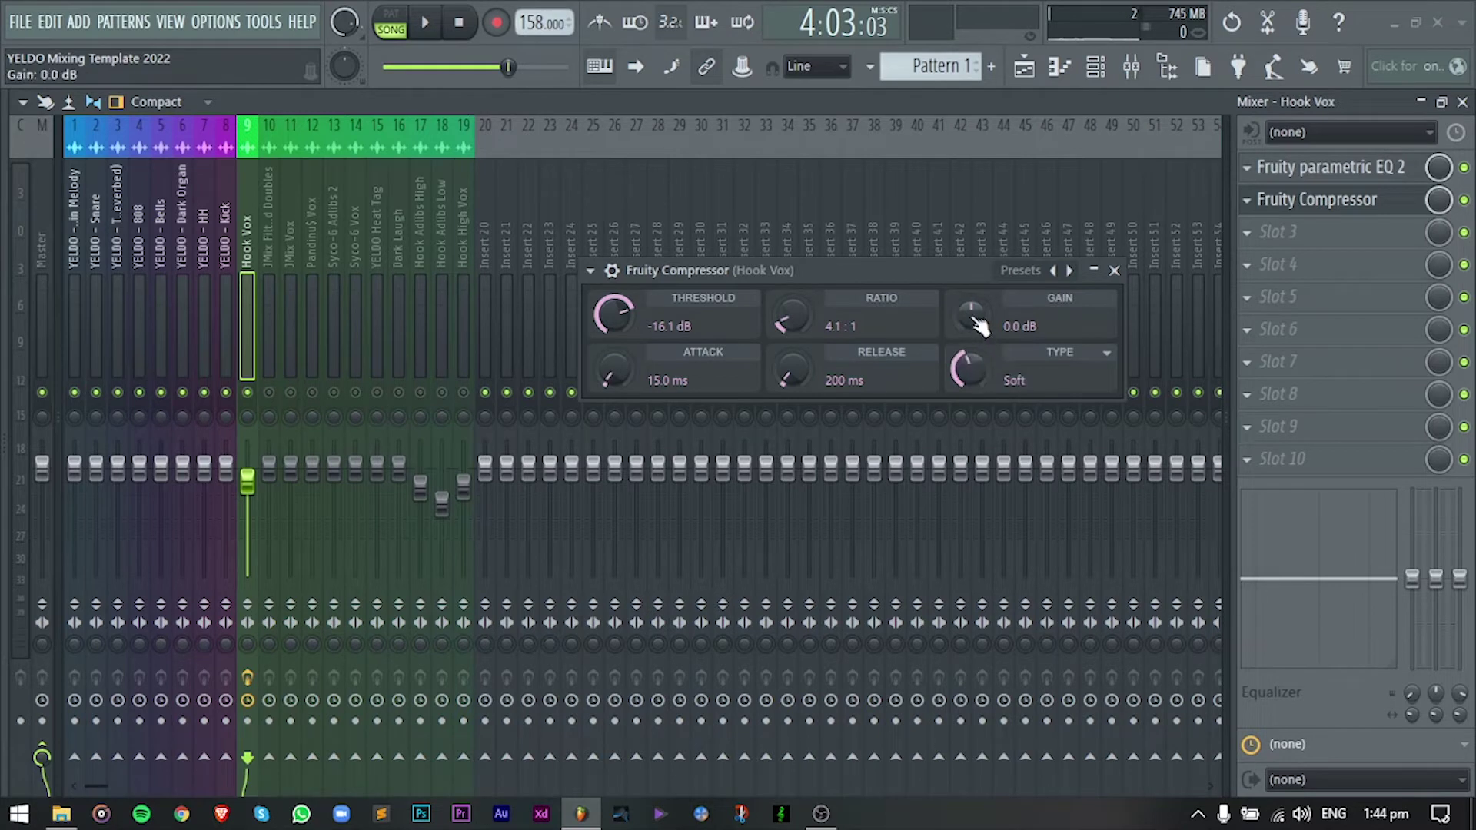
key(space)
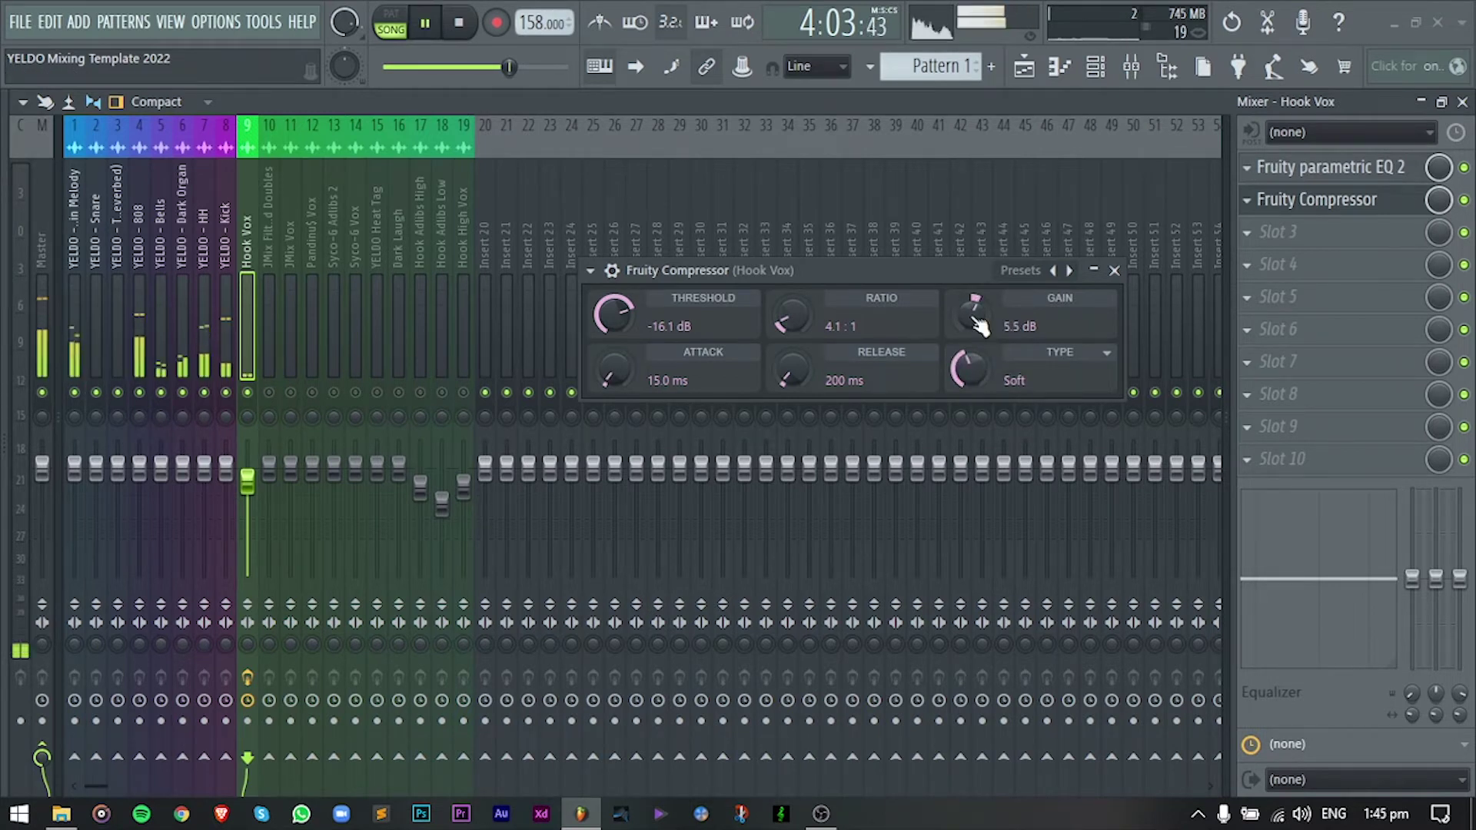
drag(979, 326, 971, 313)
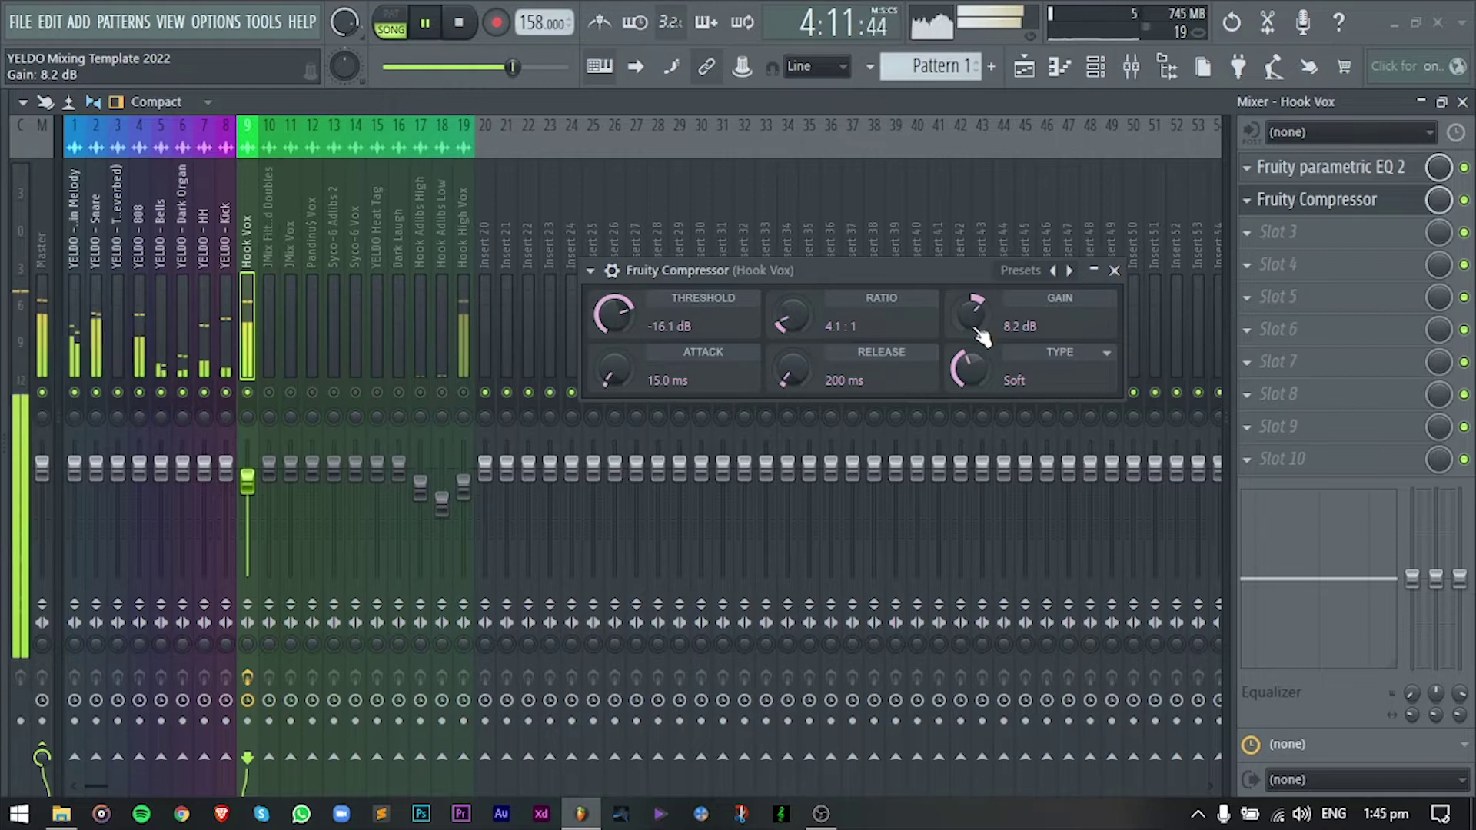
drag(973, 319, 973, 322)
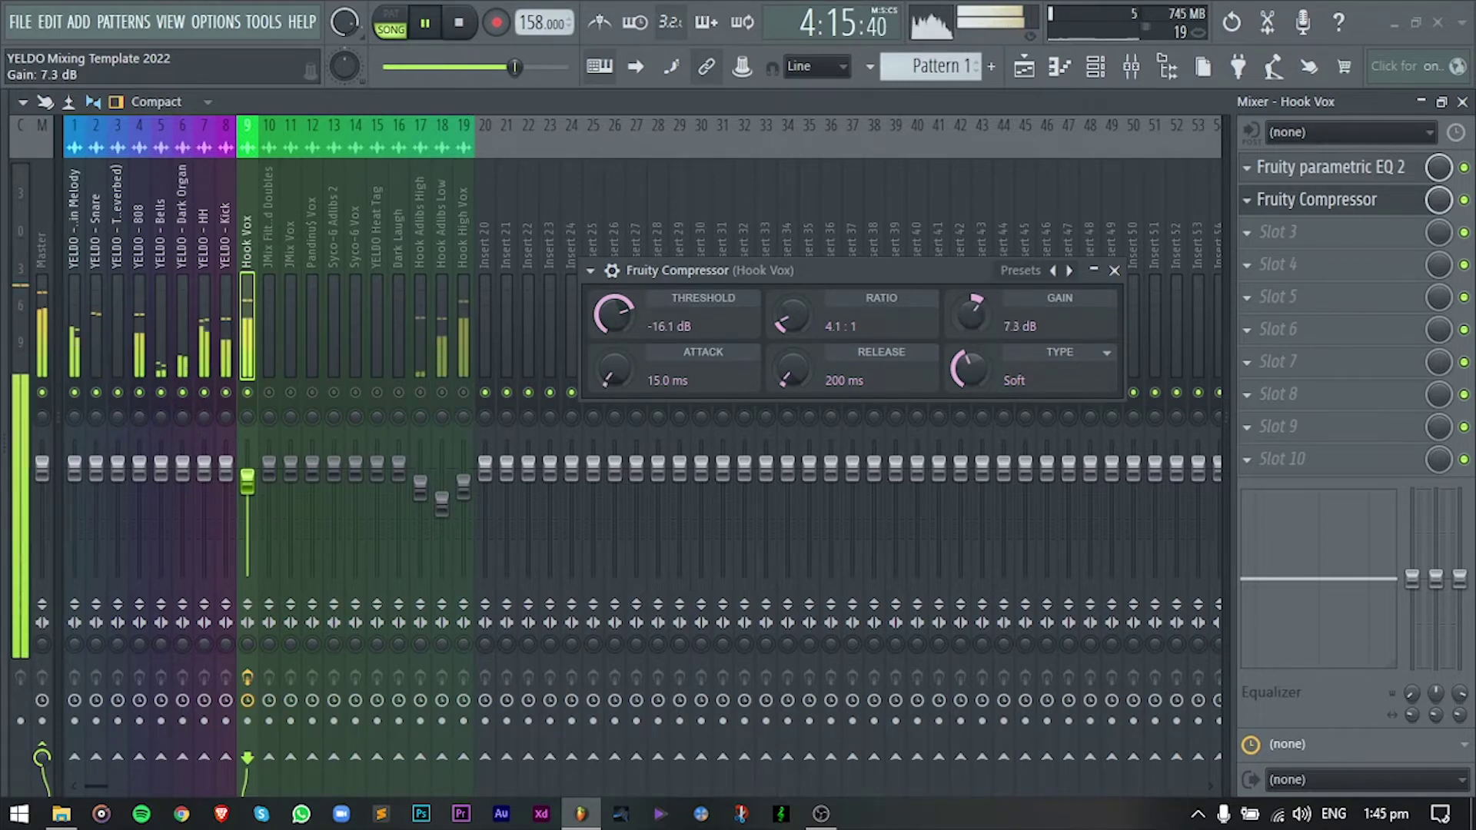
drag(971, 314, 938, 256)
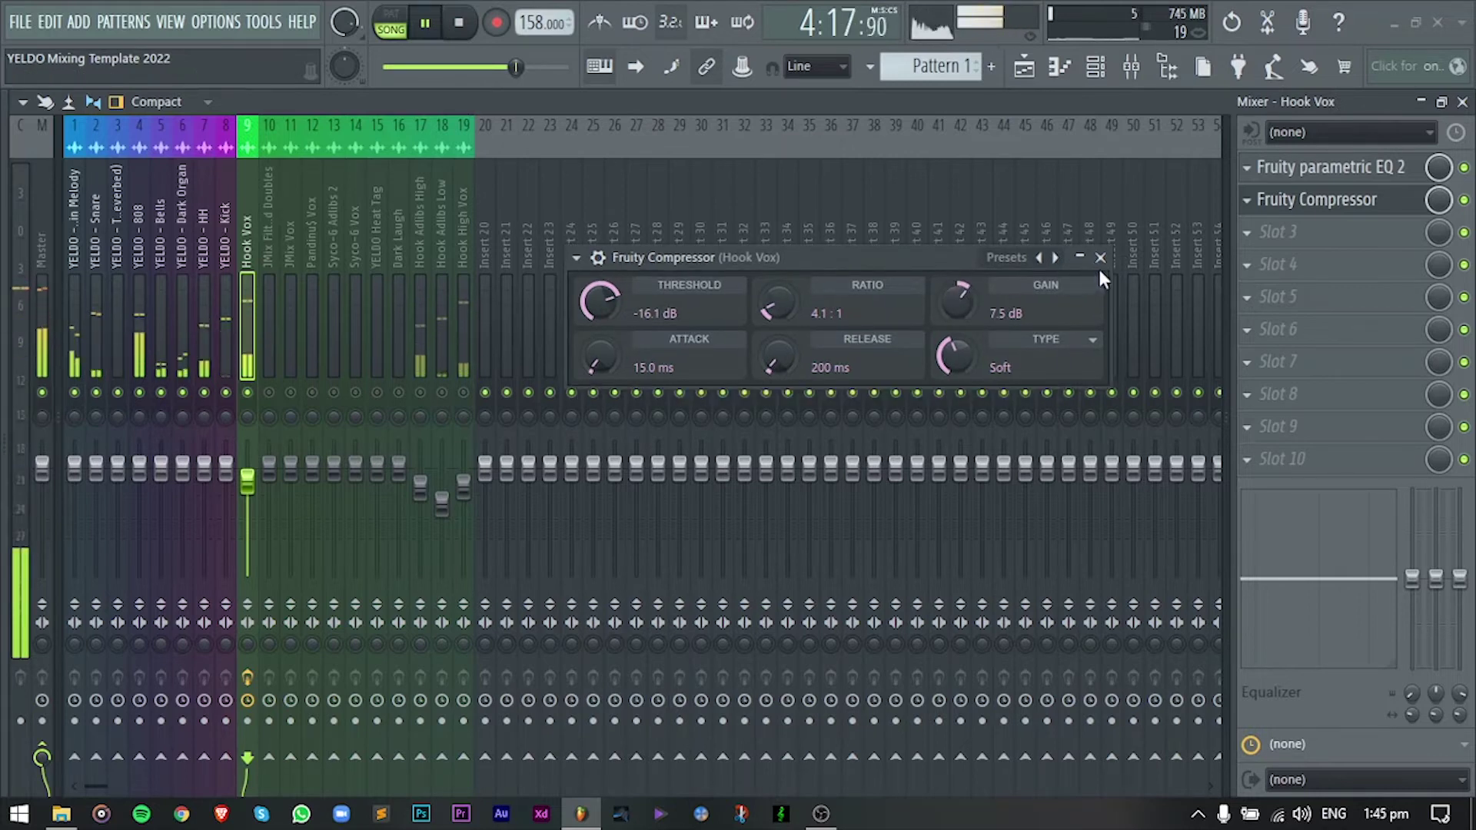
key(space)
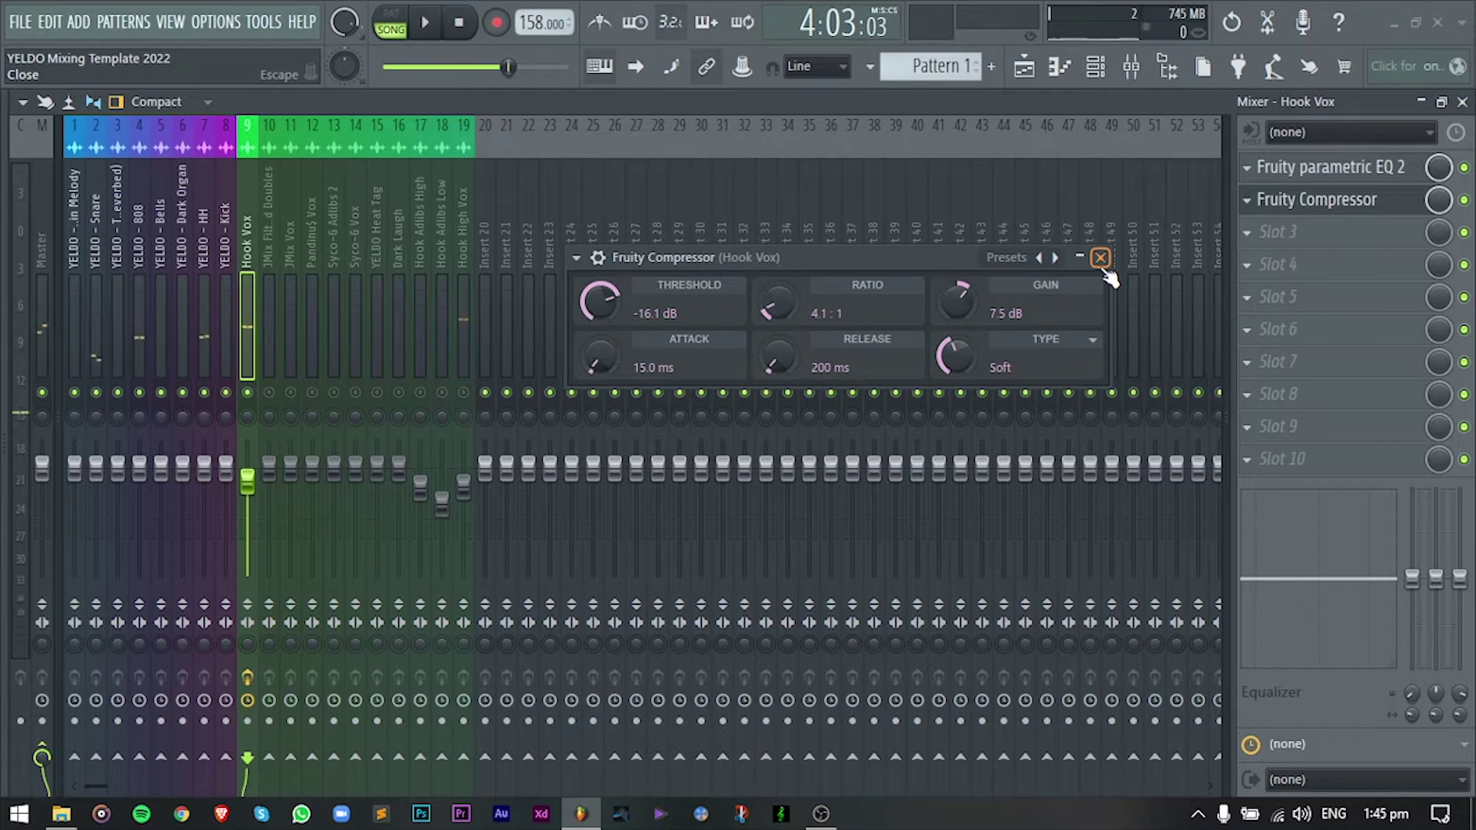
click(1100, 259)
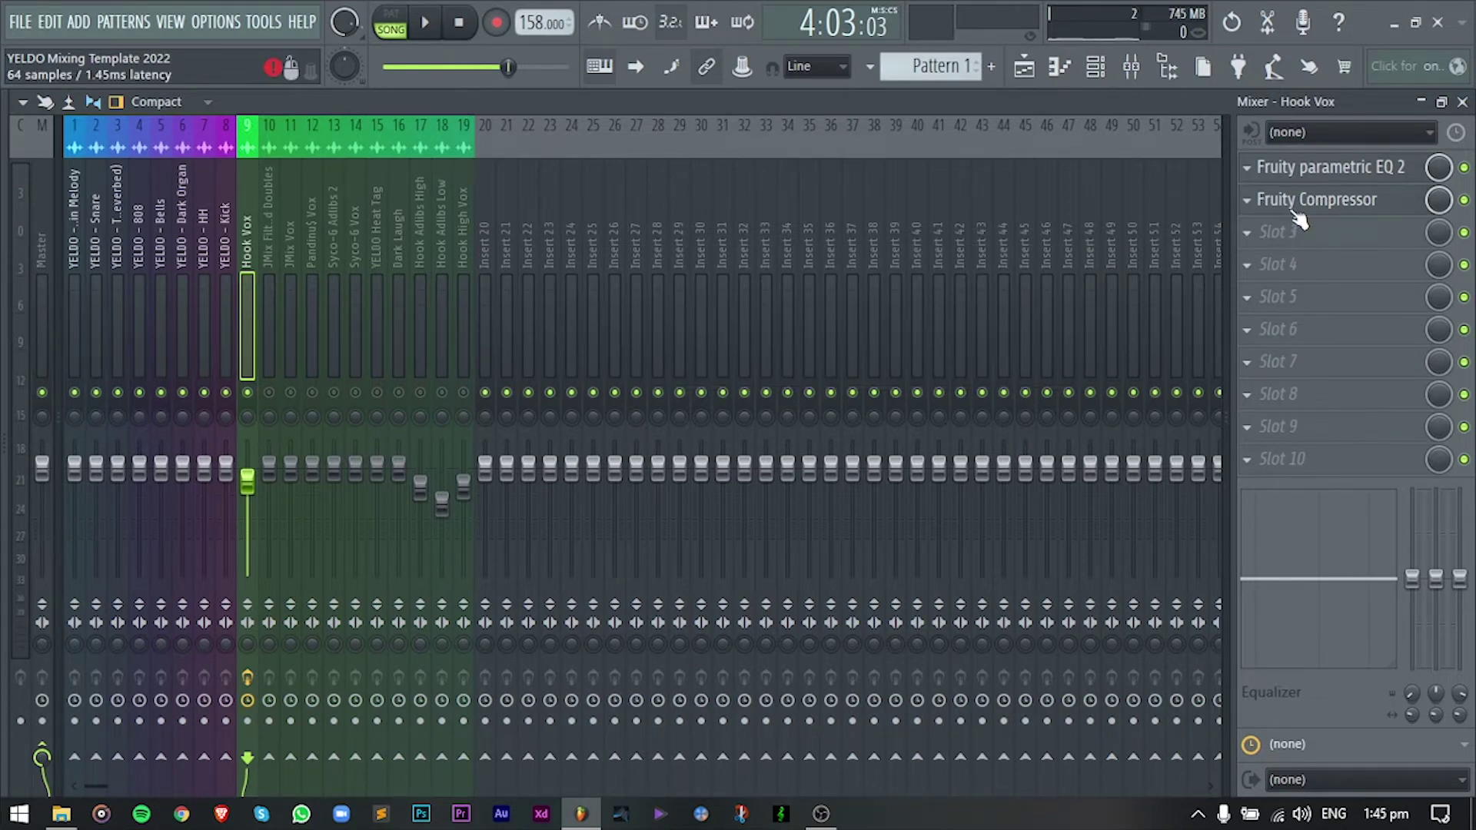
Add Fruity Reeverb 2 in Hook Vox's third effect slot and lower its mix level to about 9% during playback.
click(1260, 231)
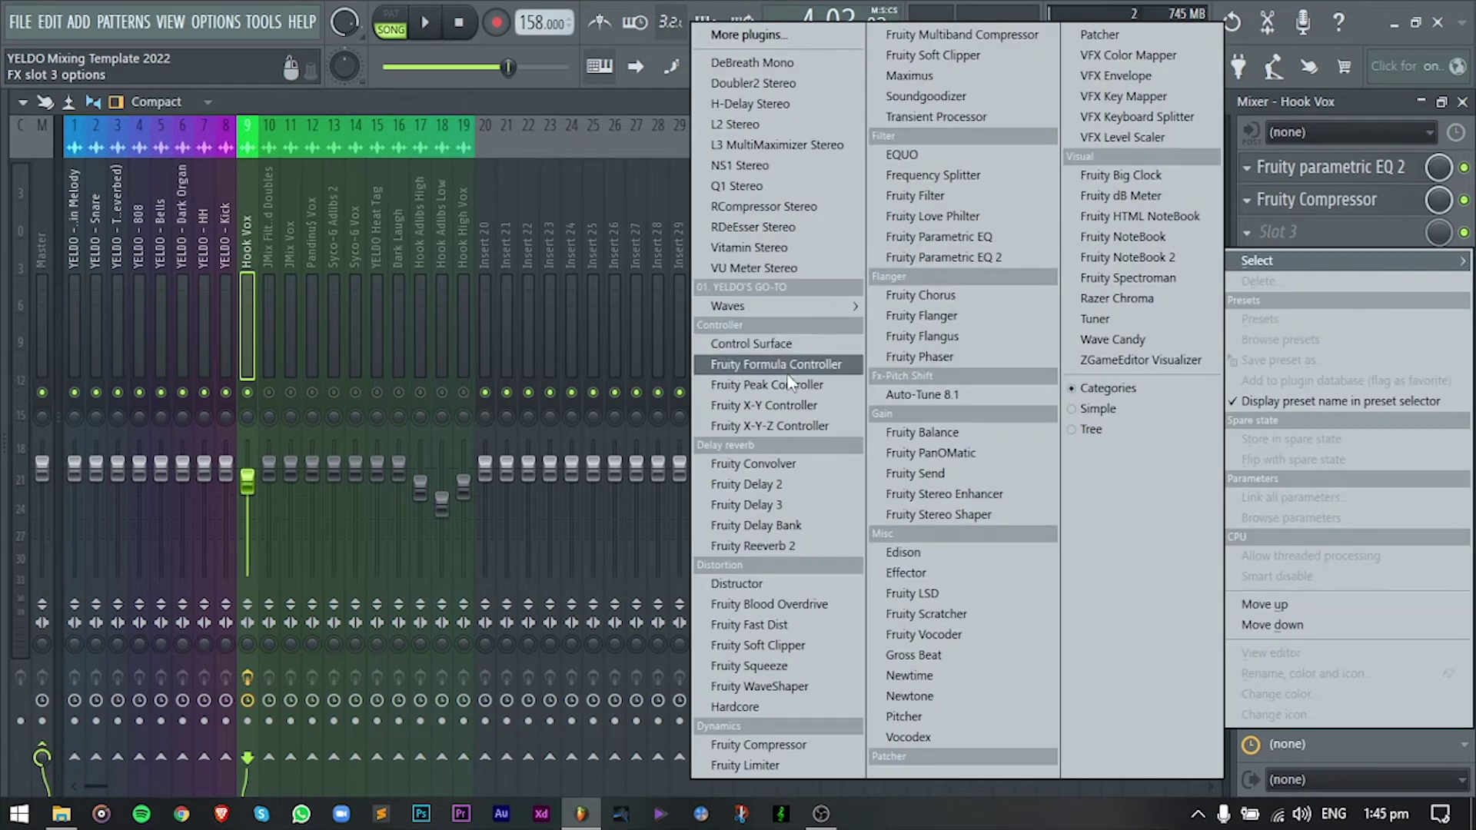
click(799, 544)
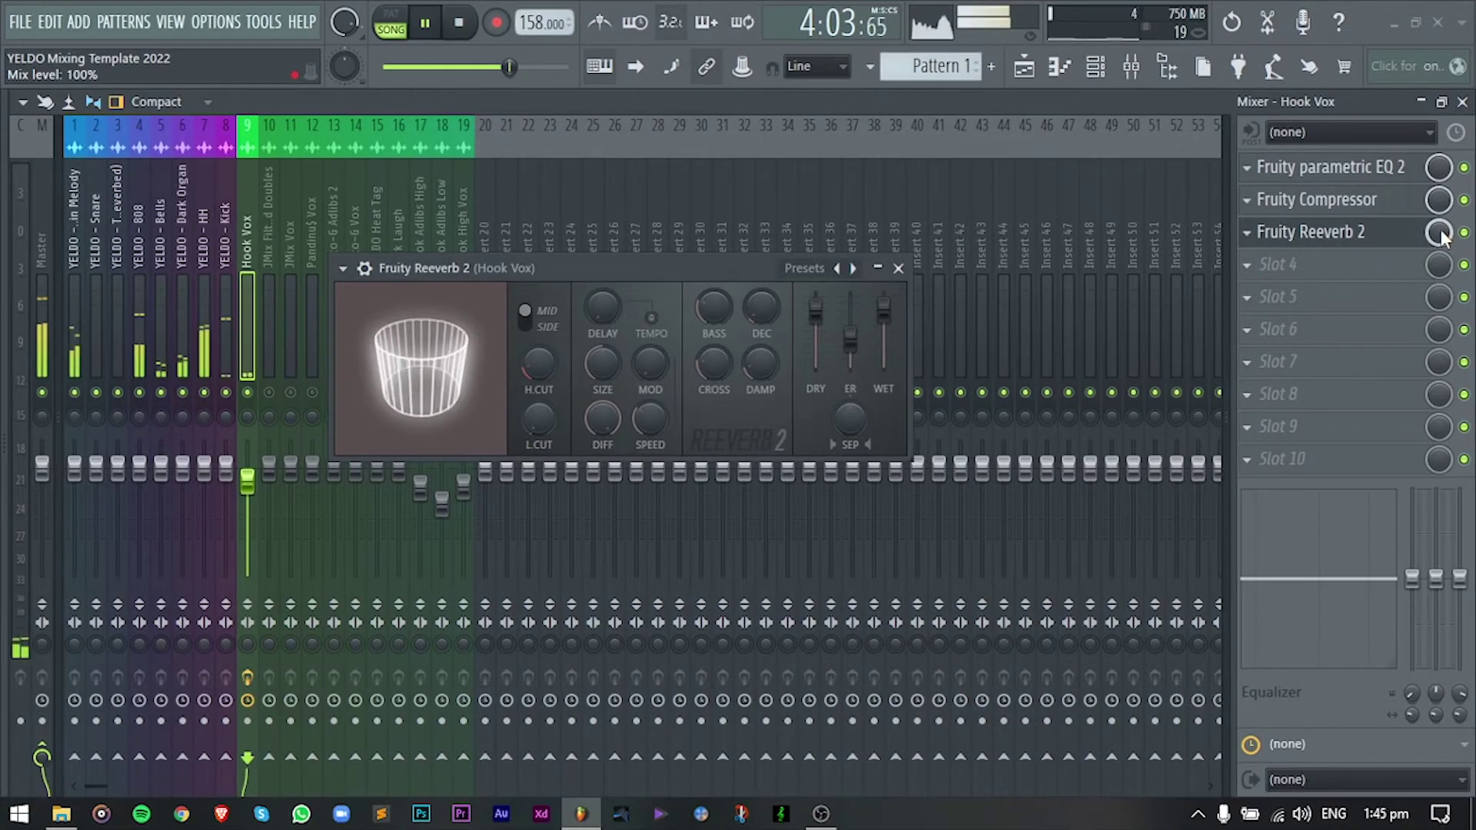
drag(1399, 423, 1399, 461)
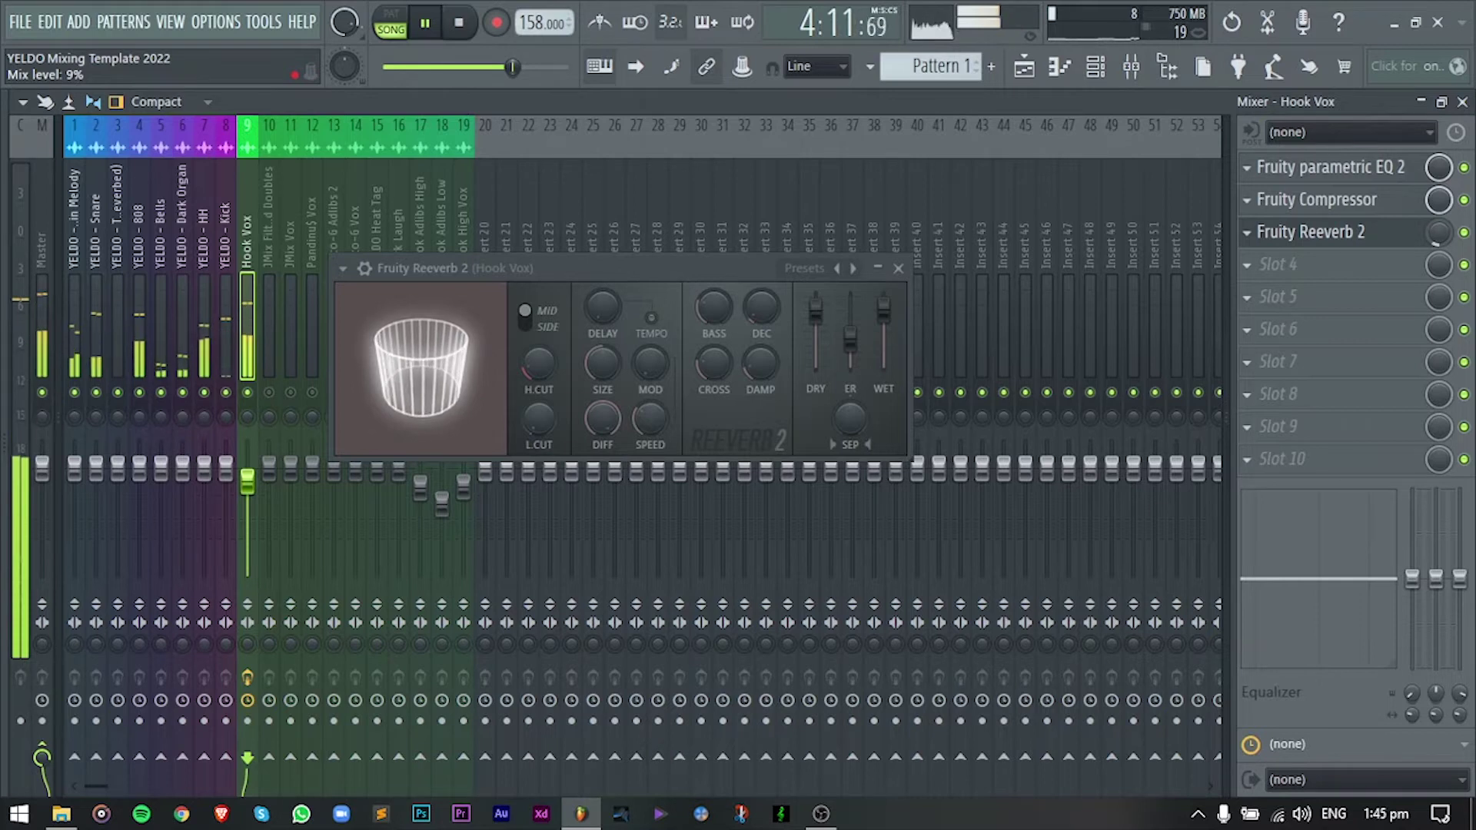
click(898, 267)
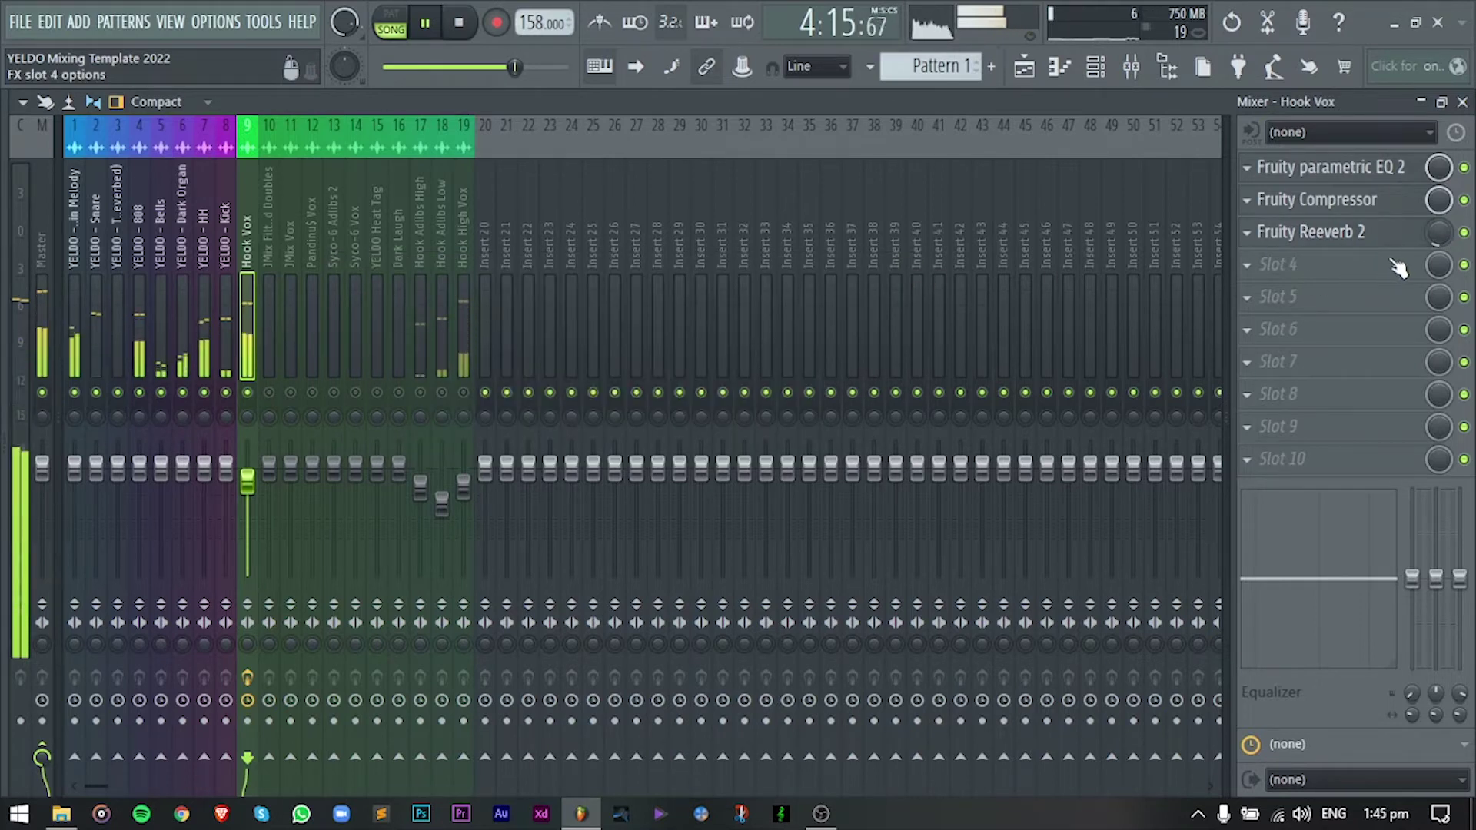
key(space)
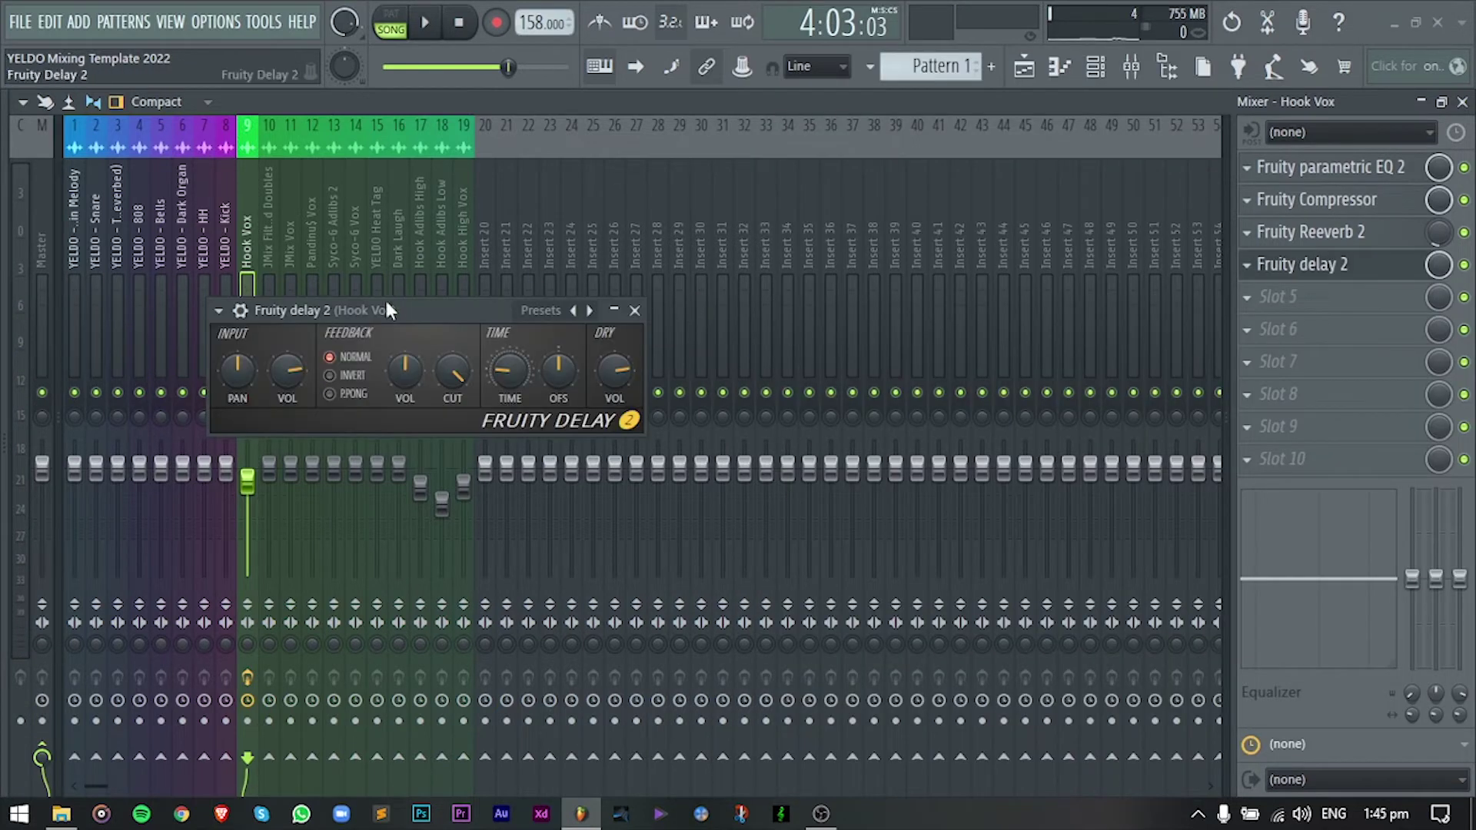
Add Fruity delay 2 in Hook Vox's fourth slot, pan its input right, lower the feedback cutoff and set its mix level to about 8%.
drag(388, 310, 638, 280)
click(602, 366)
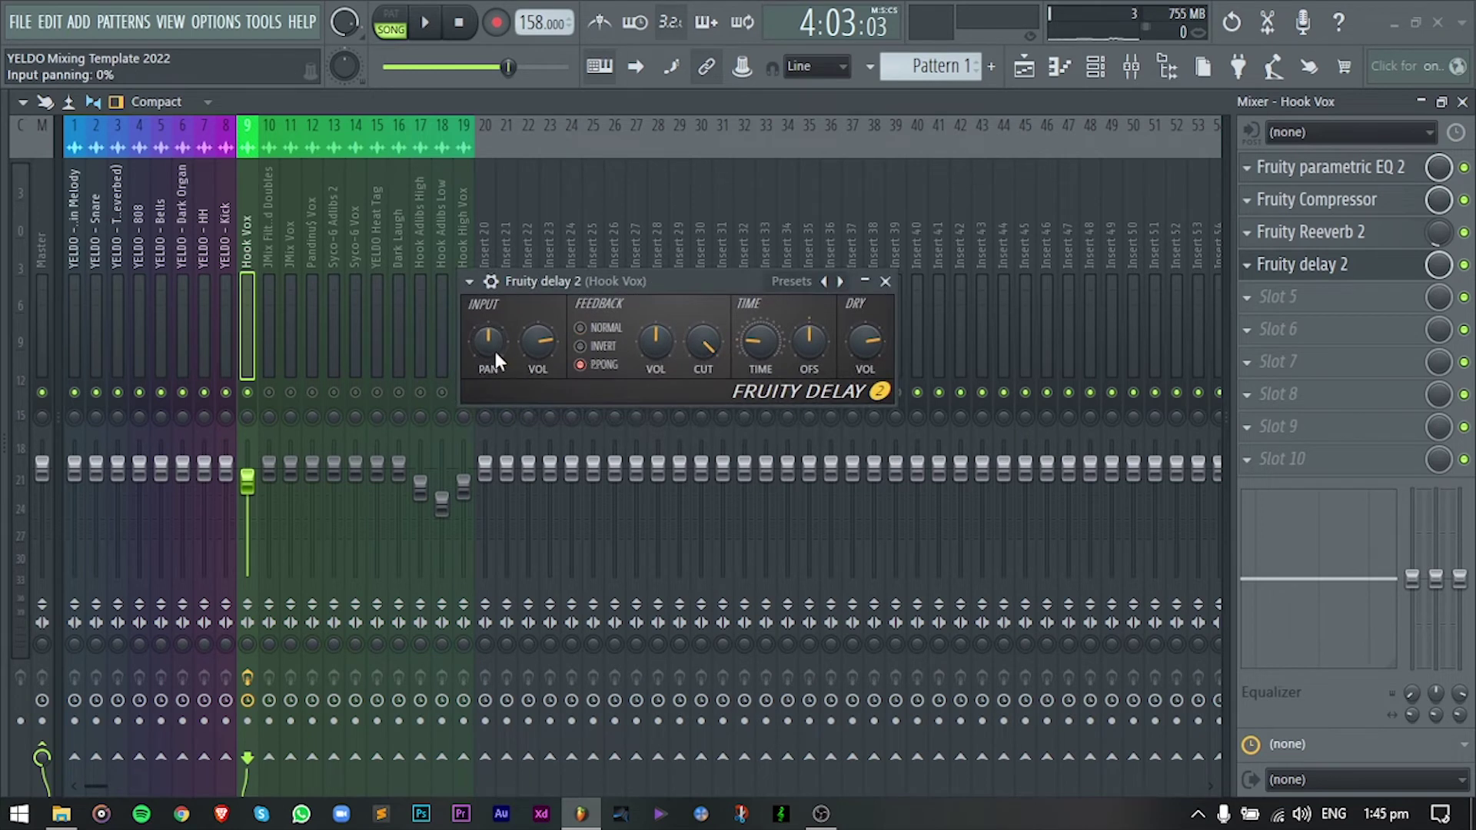
drag(643, 280, 698, 323)
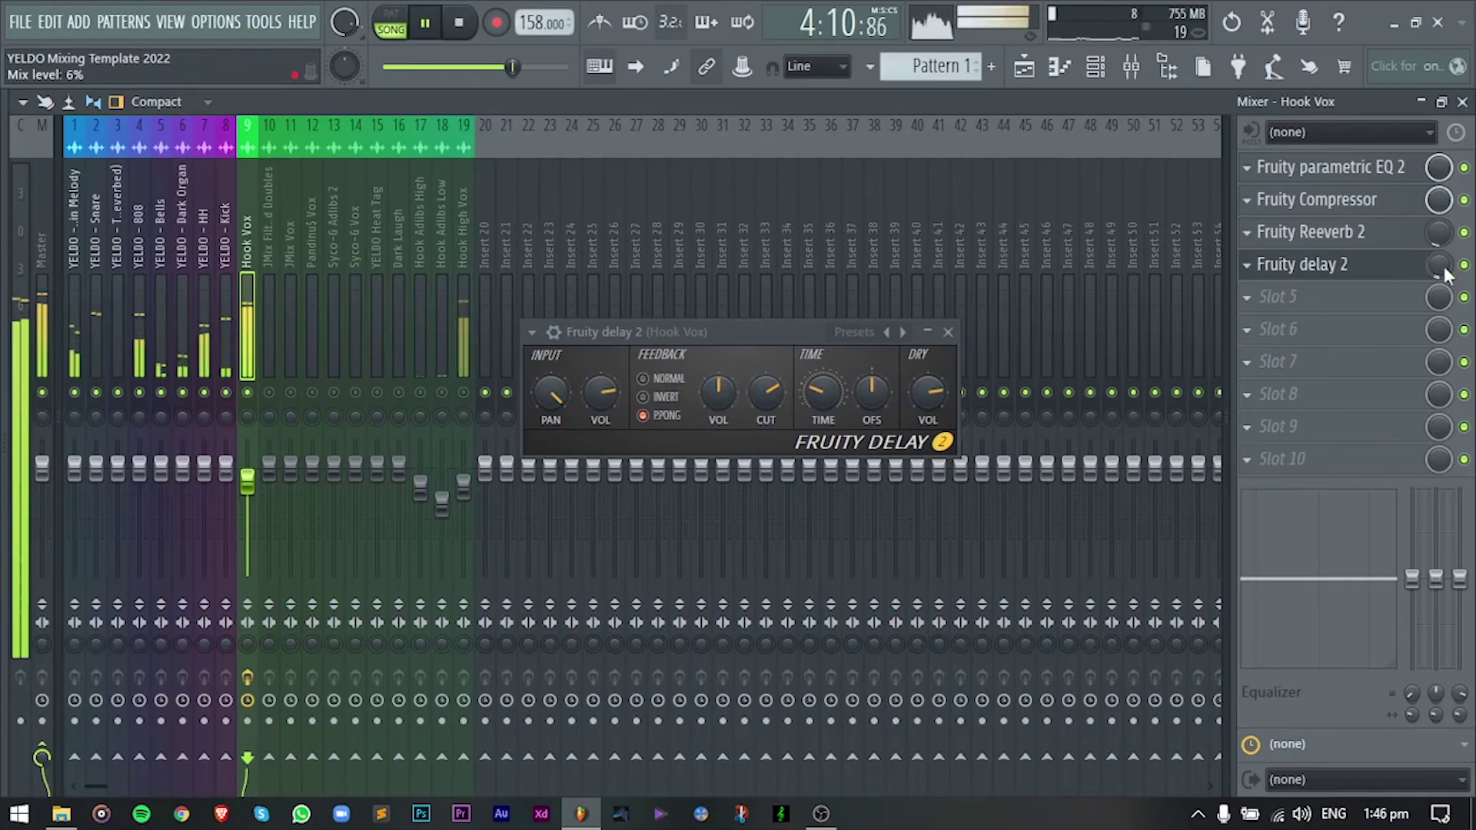
mouse_move(1441, 271)
mouse_down()
mouse_move(1441, 218)
mouse_move(1440, 270)
mouse_move(1440, 252)
mouse_up()
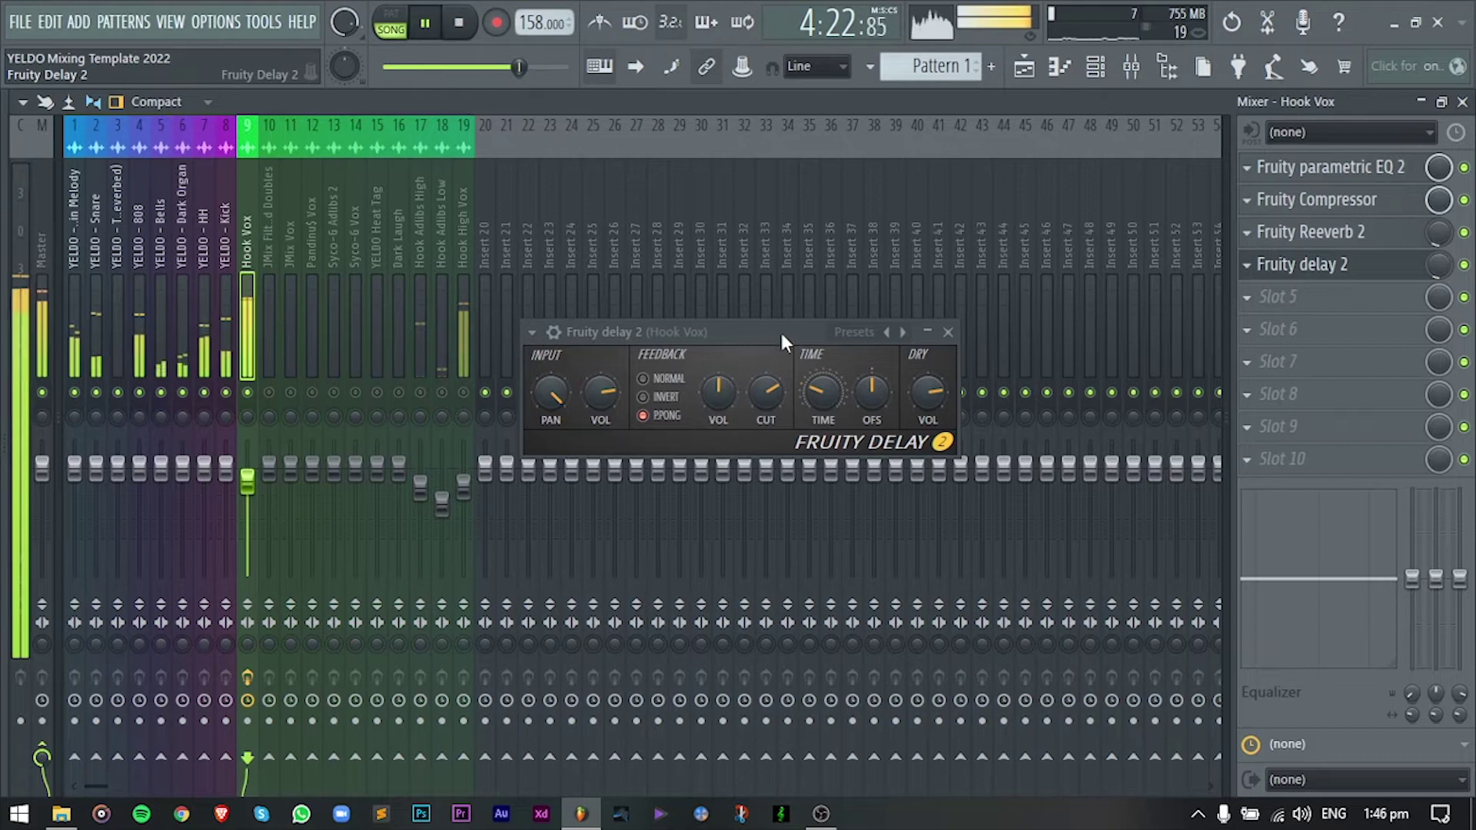
drag(779, 329, 820, 273)
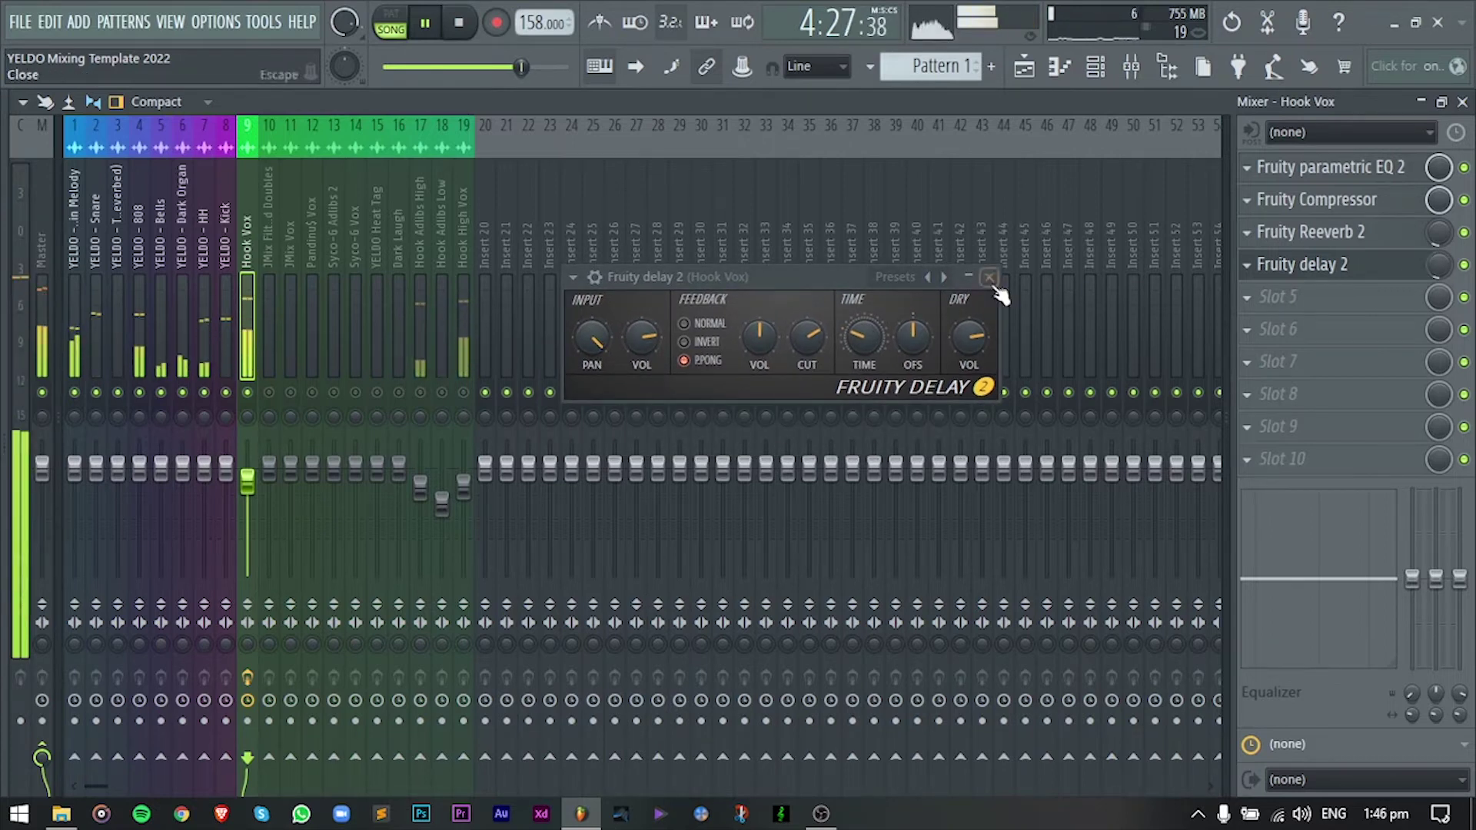
key(space)
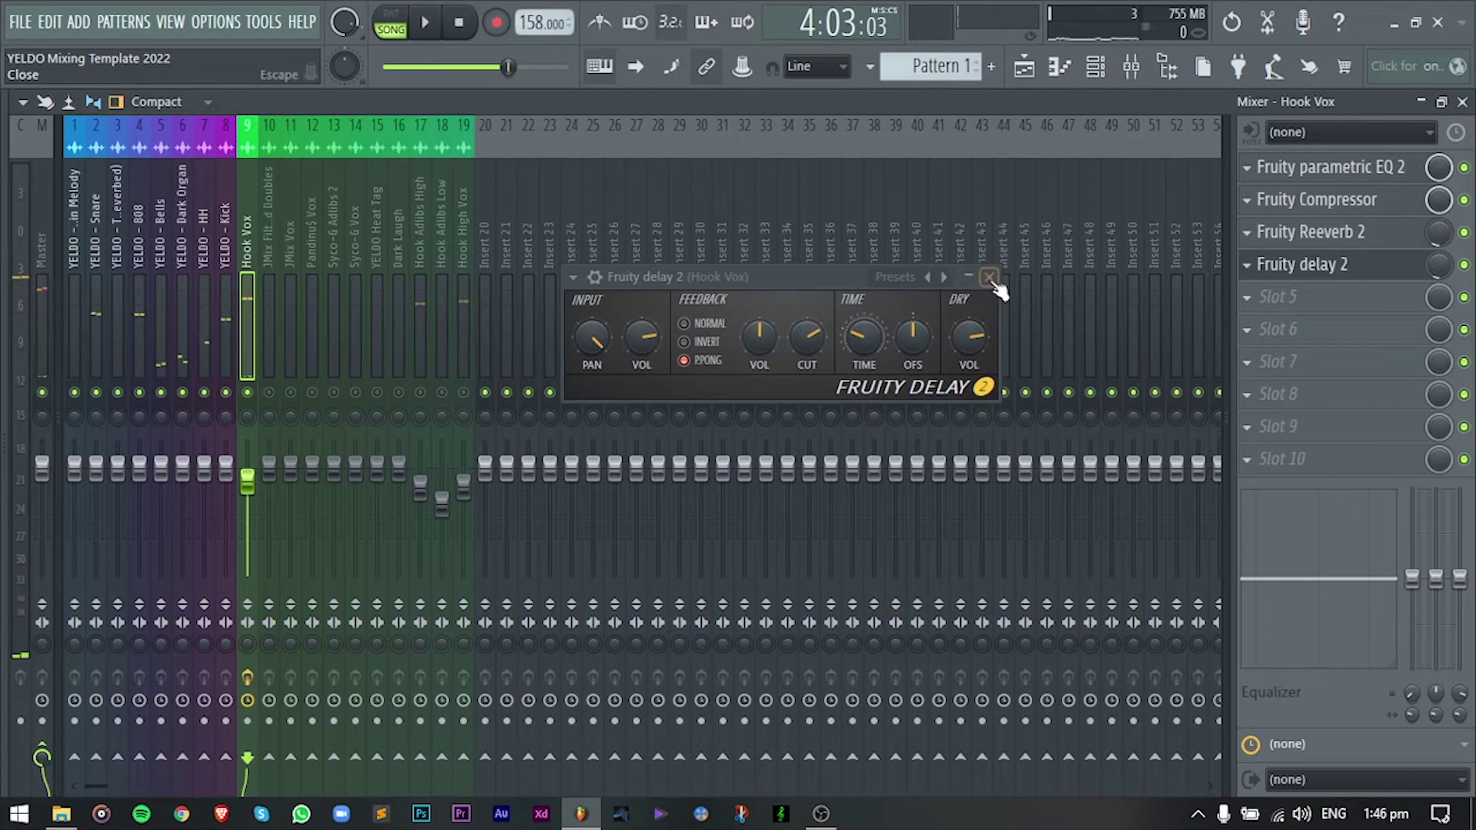
click(989, 278)
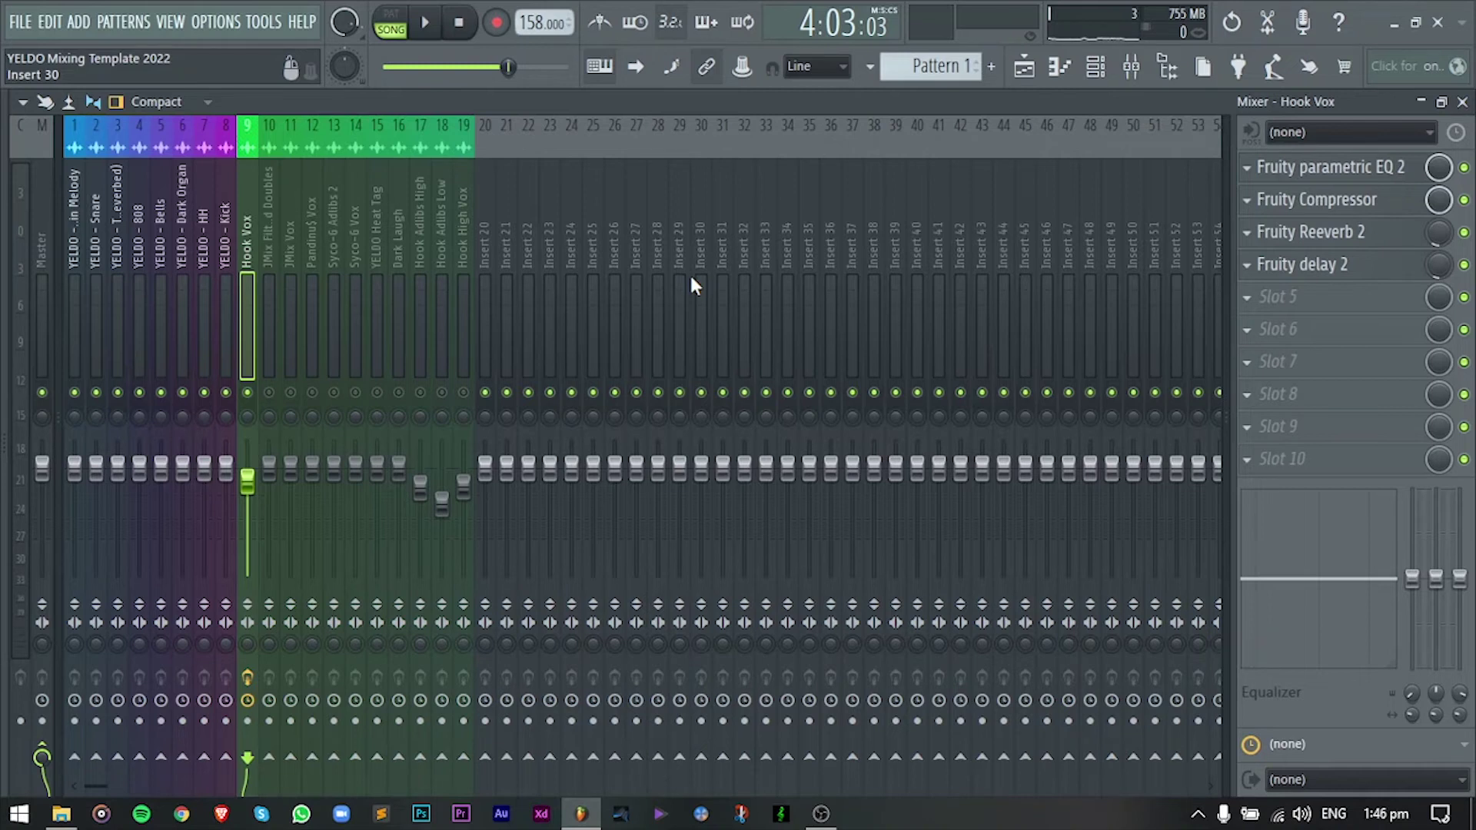
Move the delay and reverb down one slot each and insert Soundgoodizer in Hook Vox's third effect slot.
drag(1307, 288, 1315, 306)
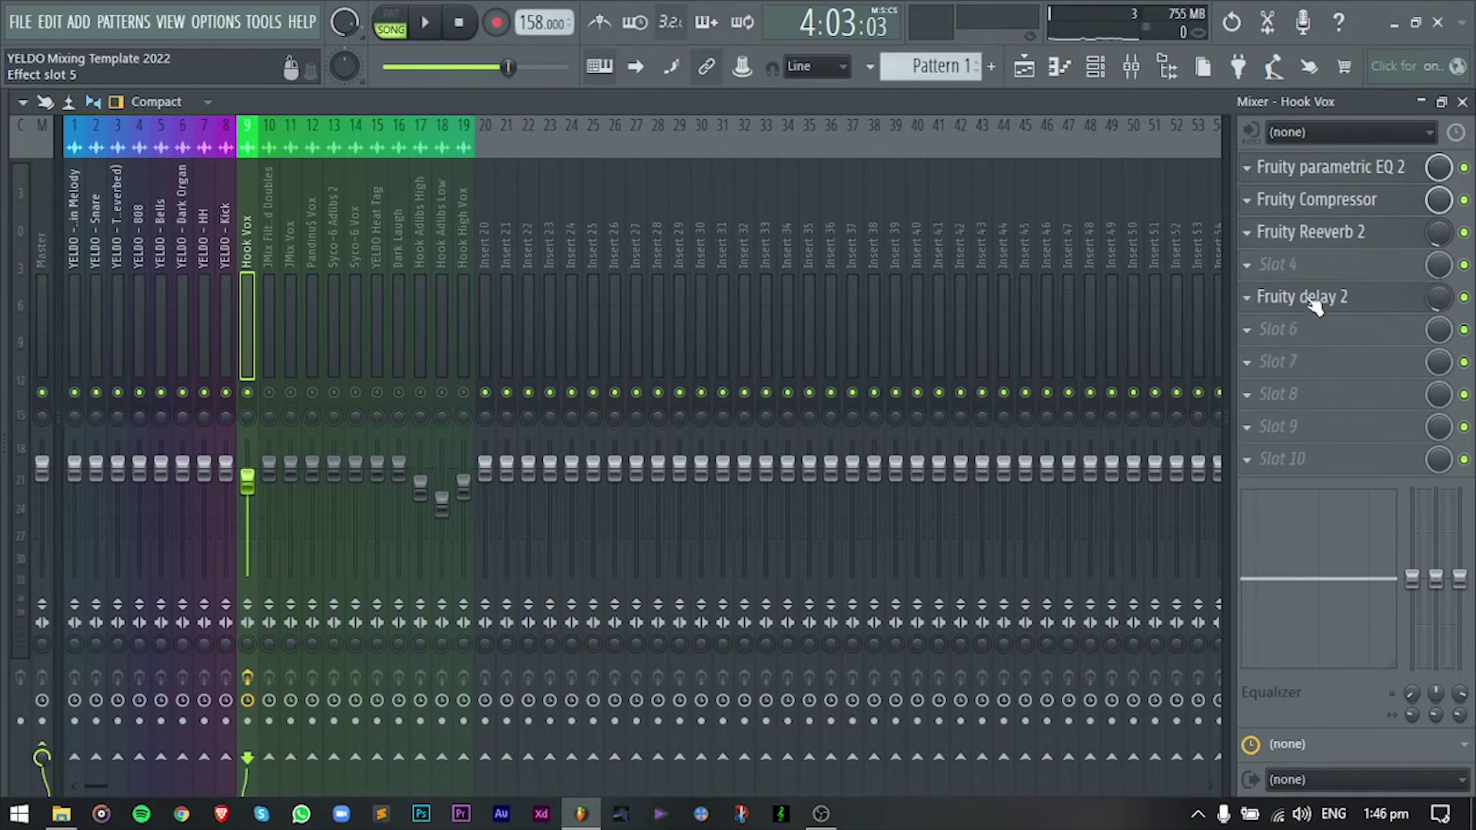
drag(1320, 240, 1319, 272)
click(1296, 245)
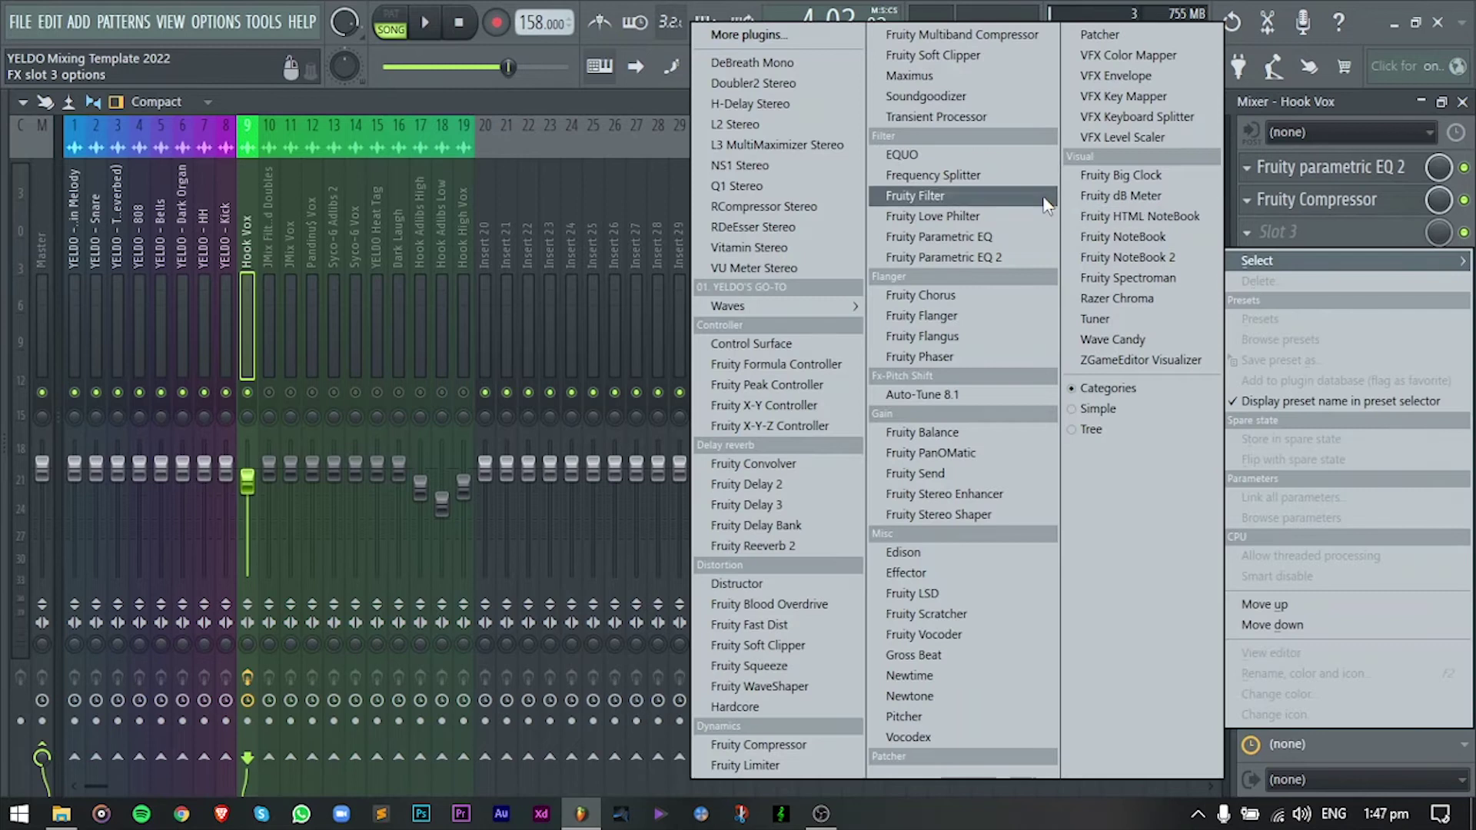
click(965, 98)
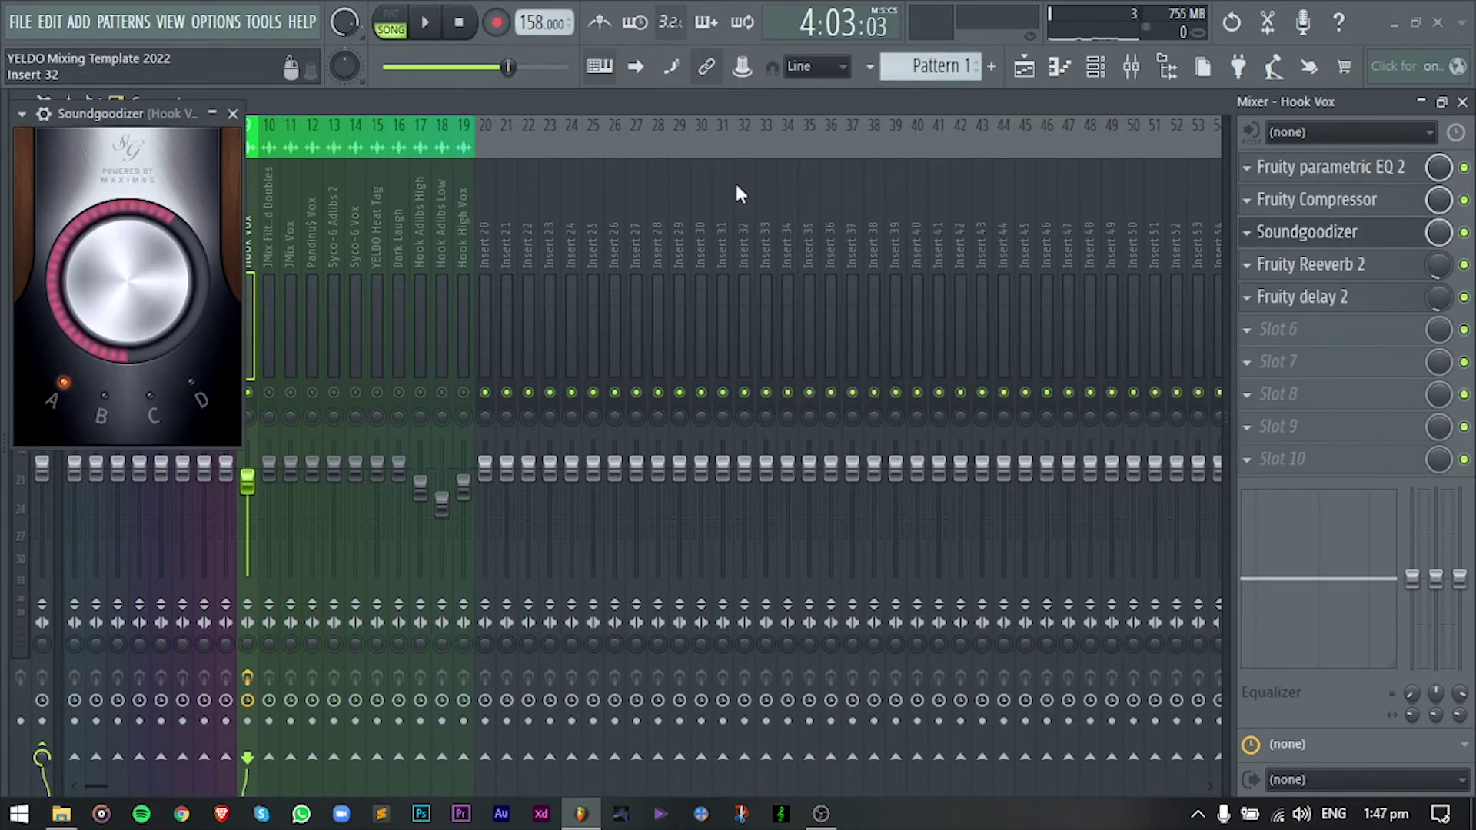
Reduce the Soundgoodizer amount to a low setting during playback and set the Hook Vox fader to about -4.1 dB.
key(space)
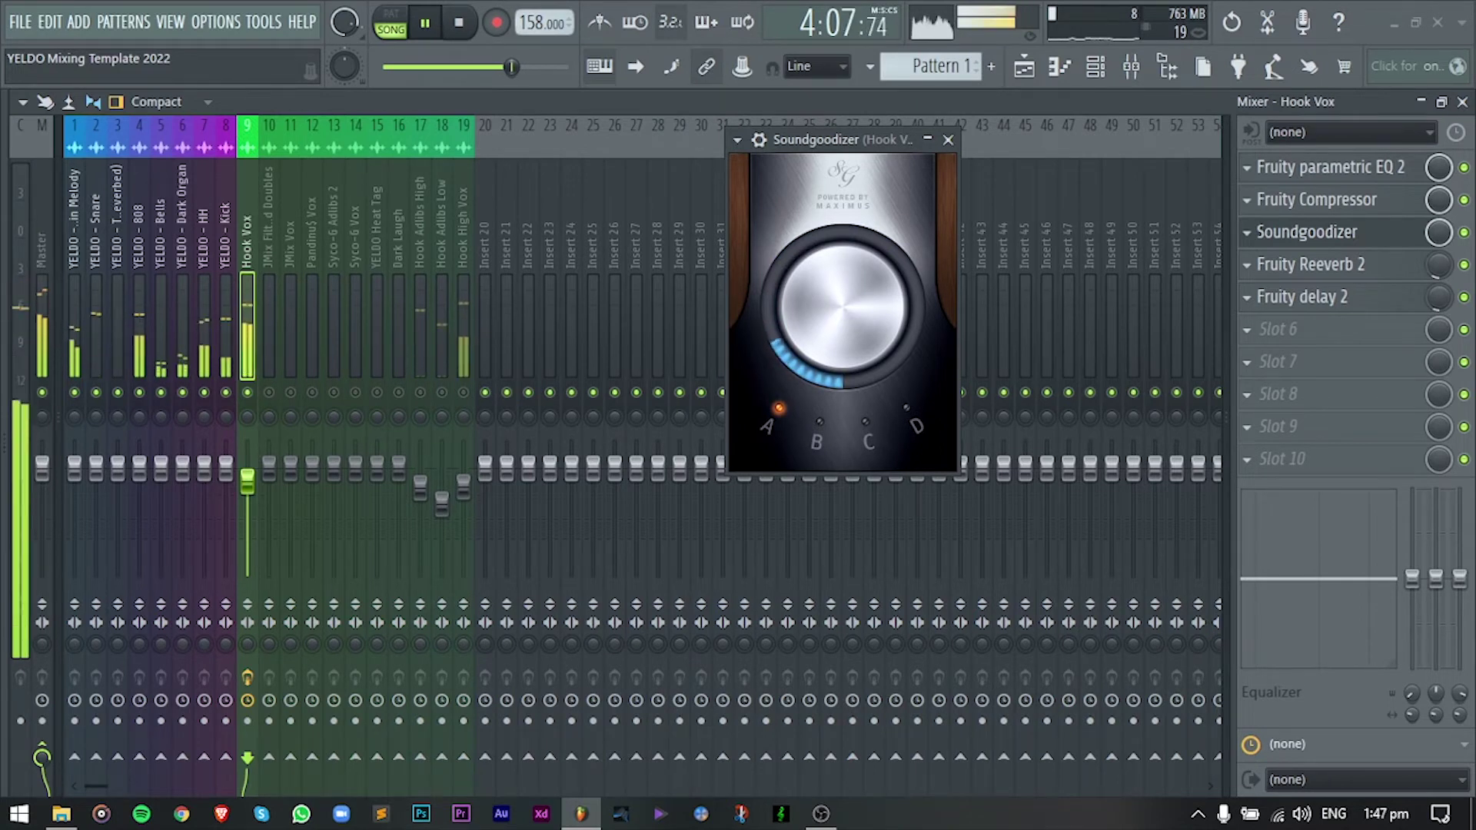
click(948, 139)
drag(247, 509, 247, 487)
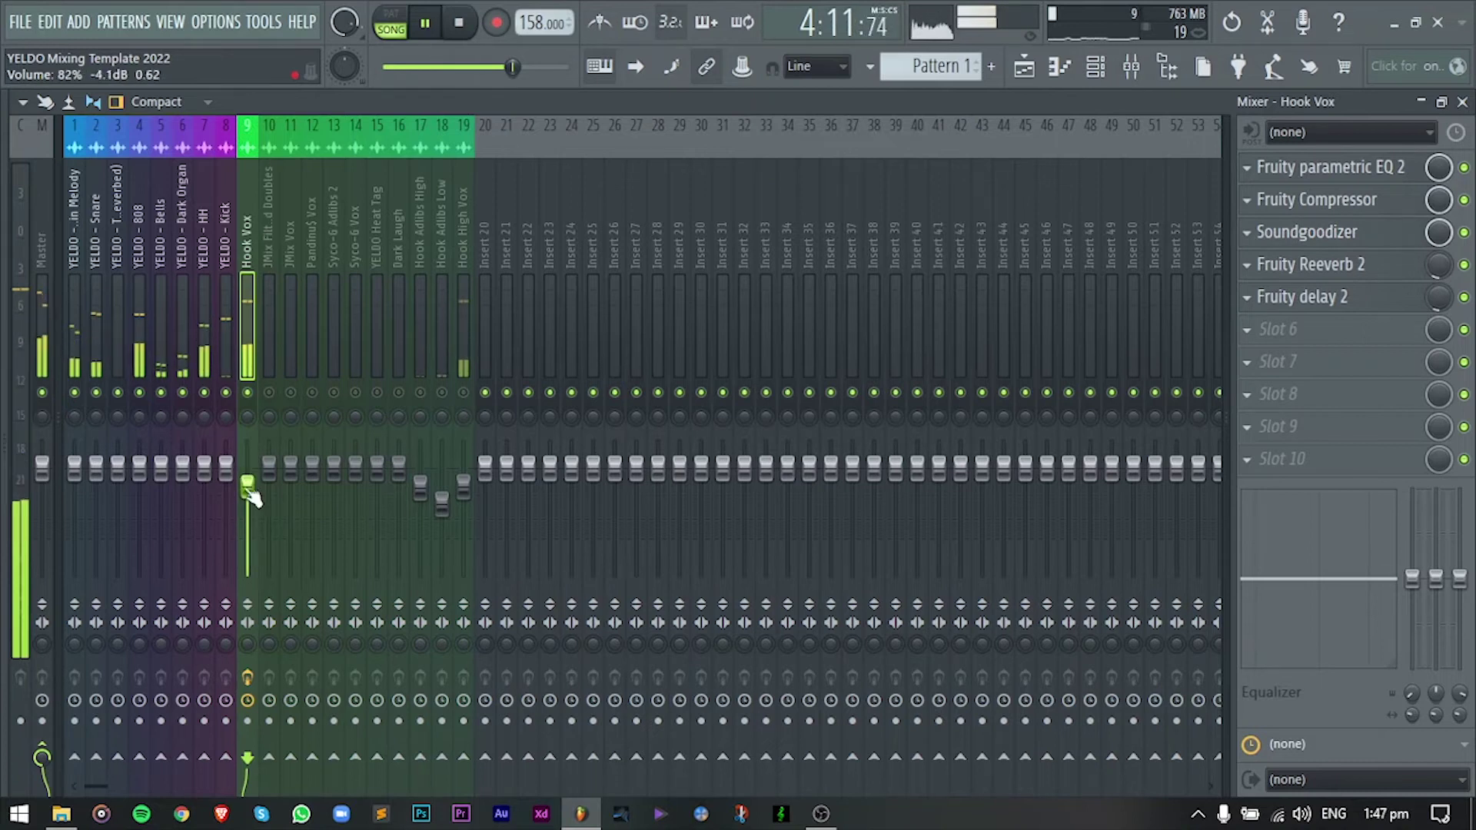
key(space)
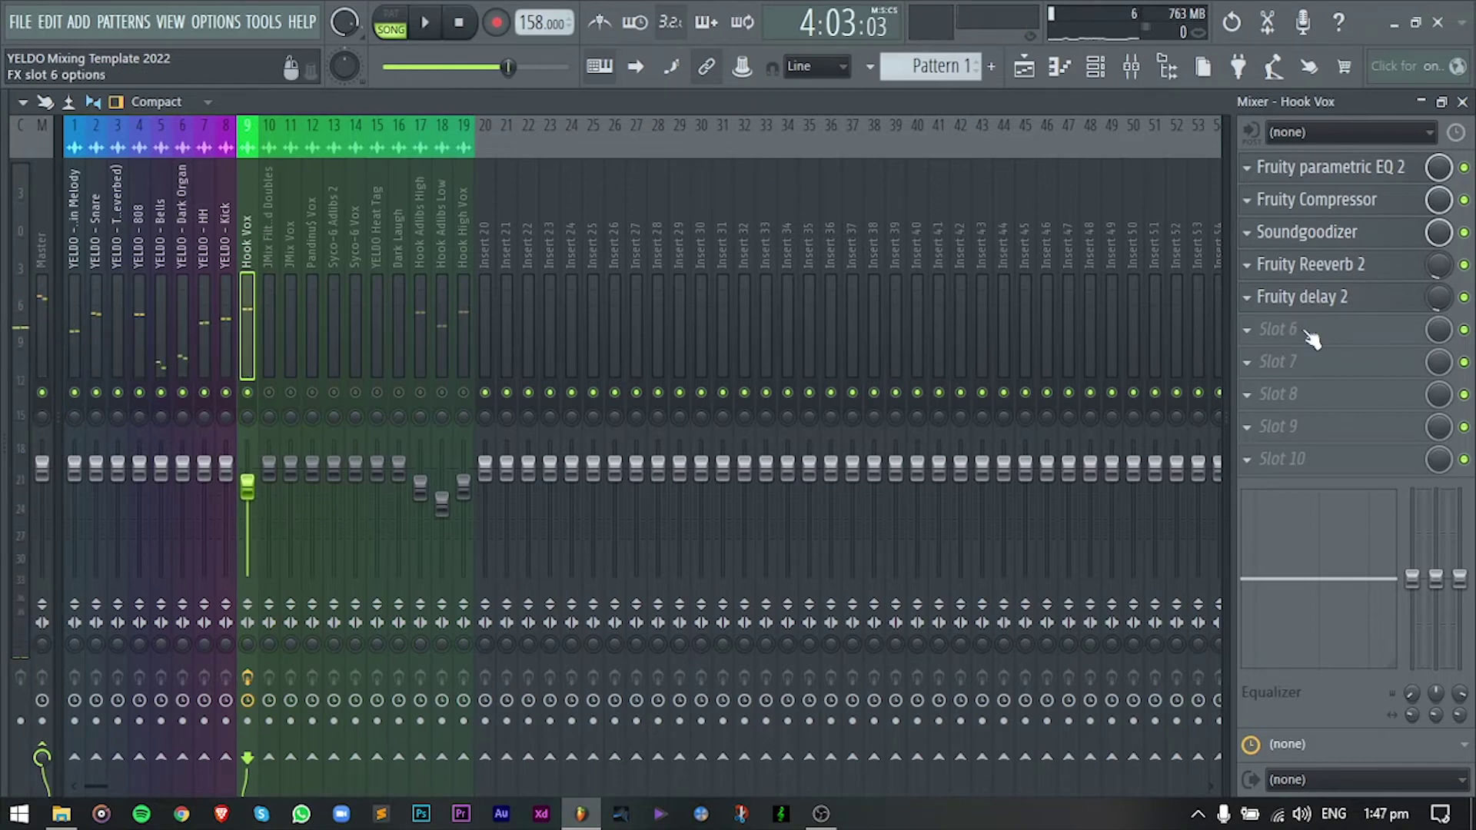
Shift the reverb and delay down one more slot and insert Fruity Chorus in Hook Vox's fourth effect slot.
scroll(1307, 307, down, 1)
scroll(1306, 276, down, 1)
click(1306, 274)
click(929, 296)
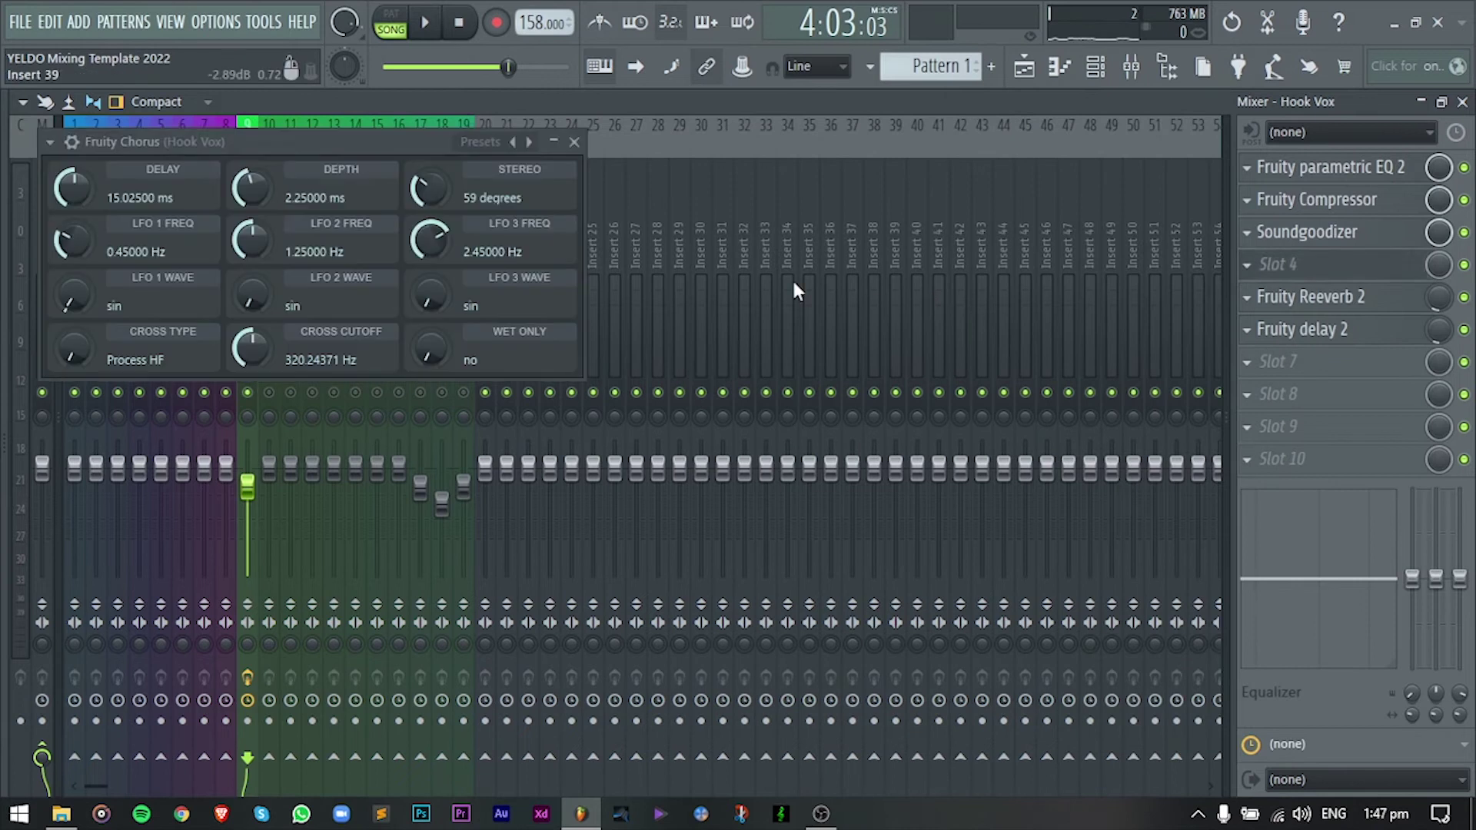
drag(369, 143, 907, 129)
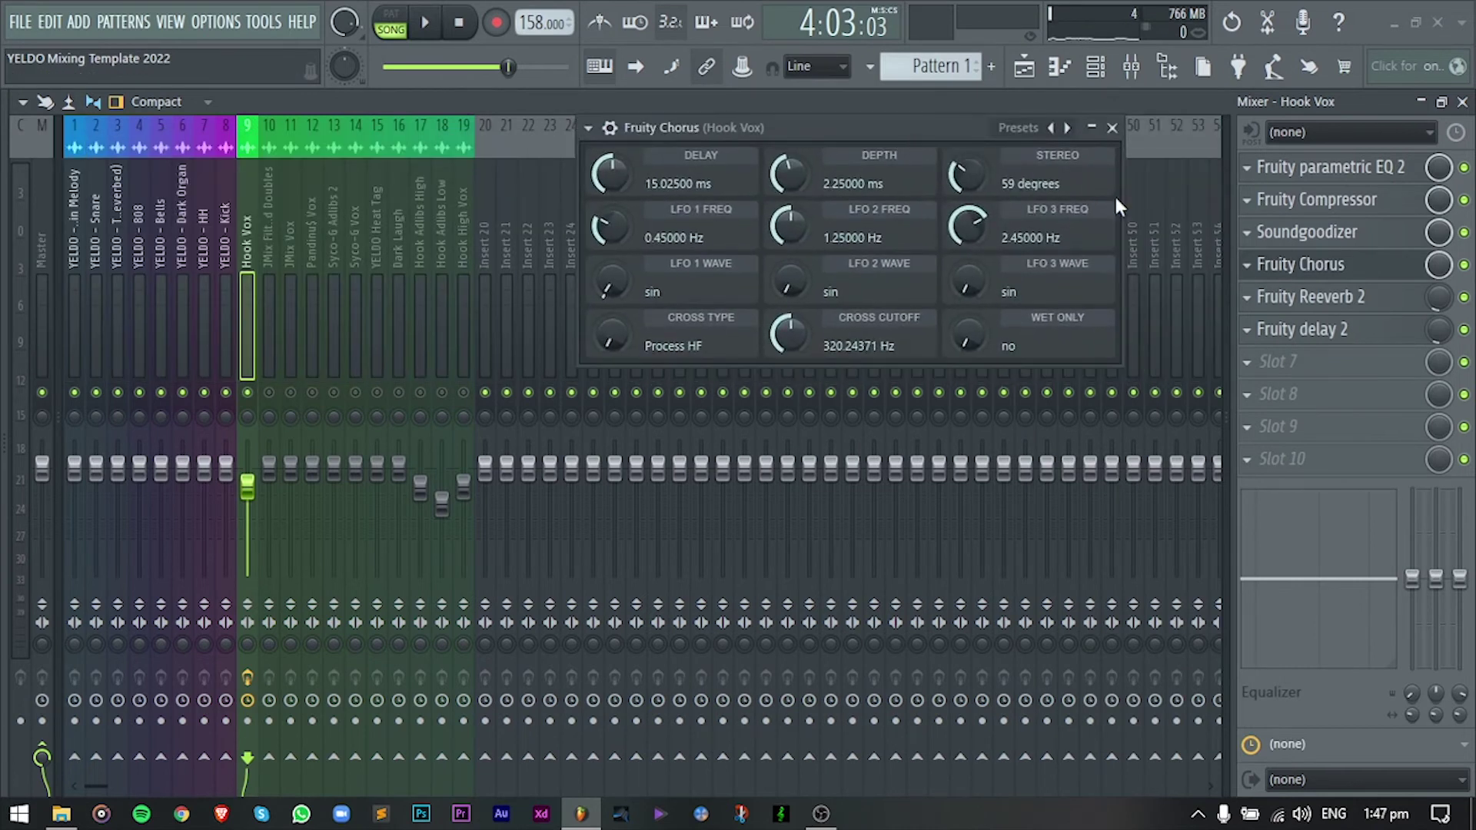
Lower the Fruity Chorus mix level to about 31% while listening to the Hook Vox.
key(space)
drag(1438, 264, 1438, 276)
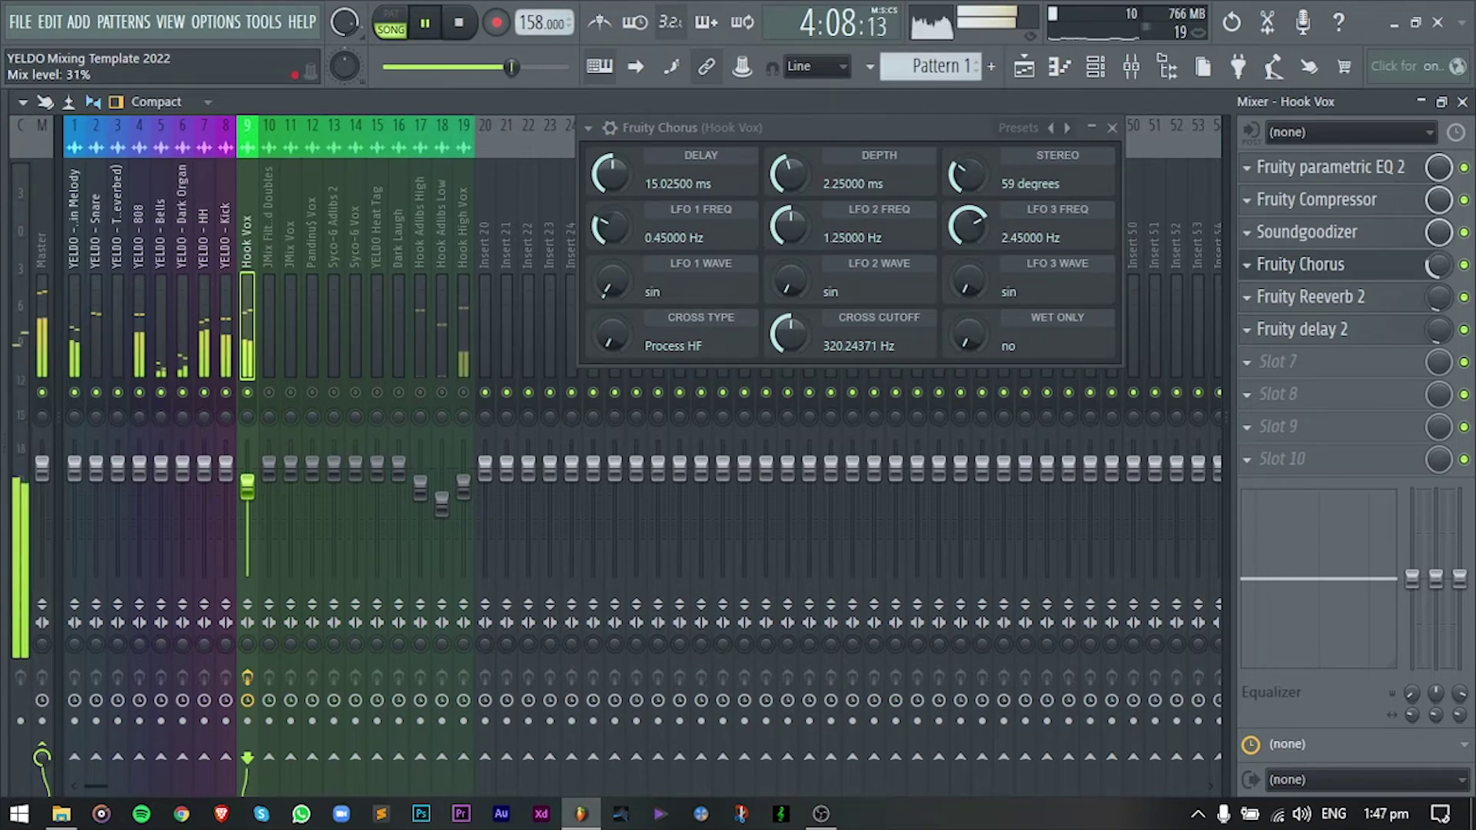
drag(1438, 277, 1438, 275)
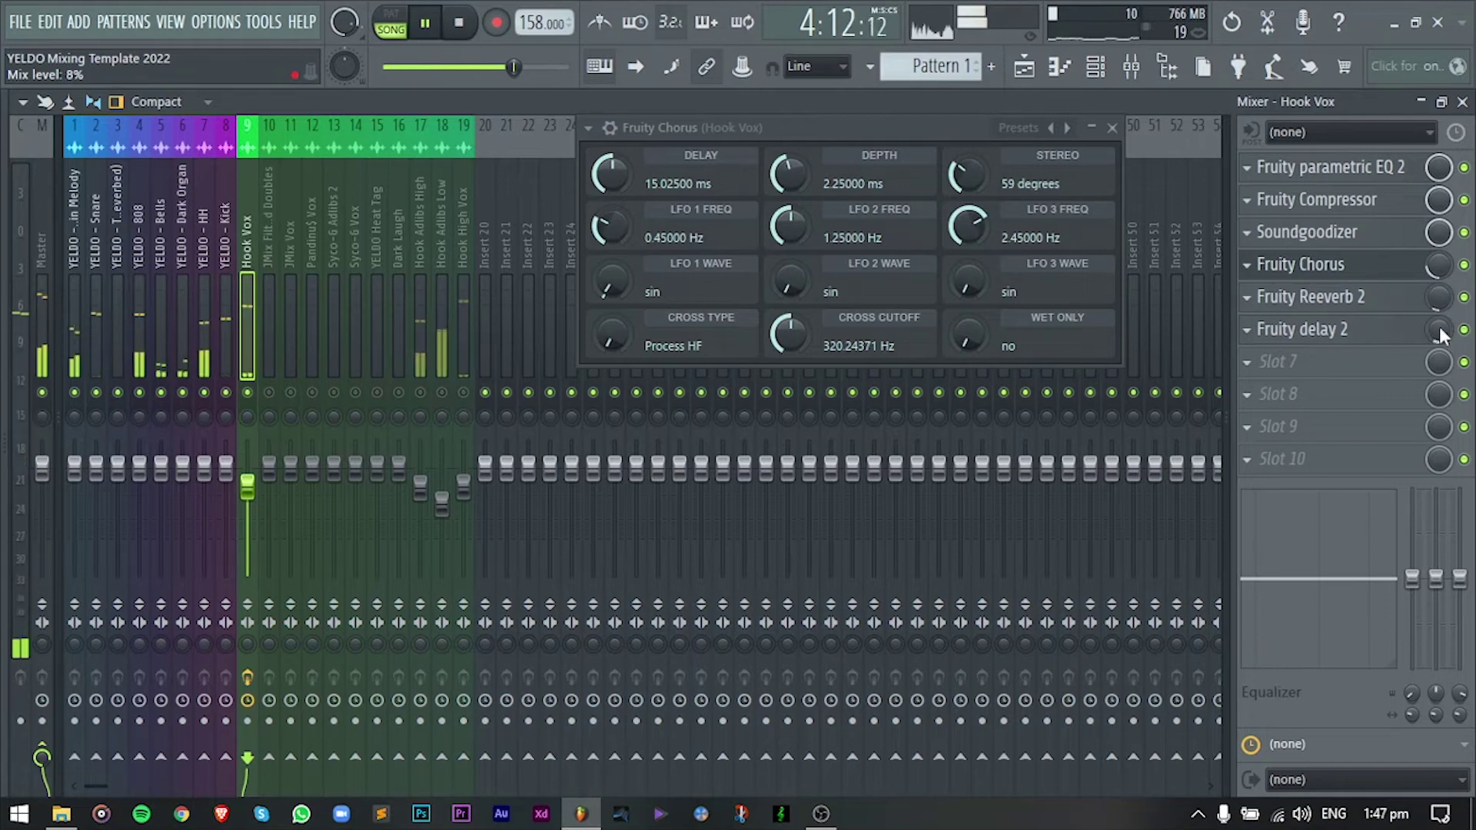
Move the reverb and delay down one slot each and insert Maximus in Hook Vox's fifth effect slot.
click(1112, 128)
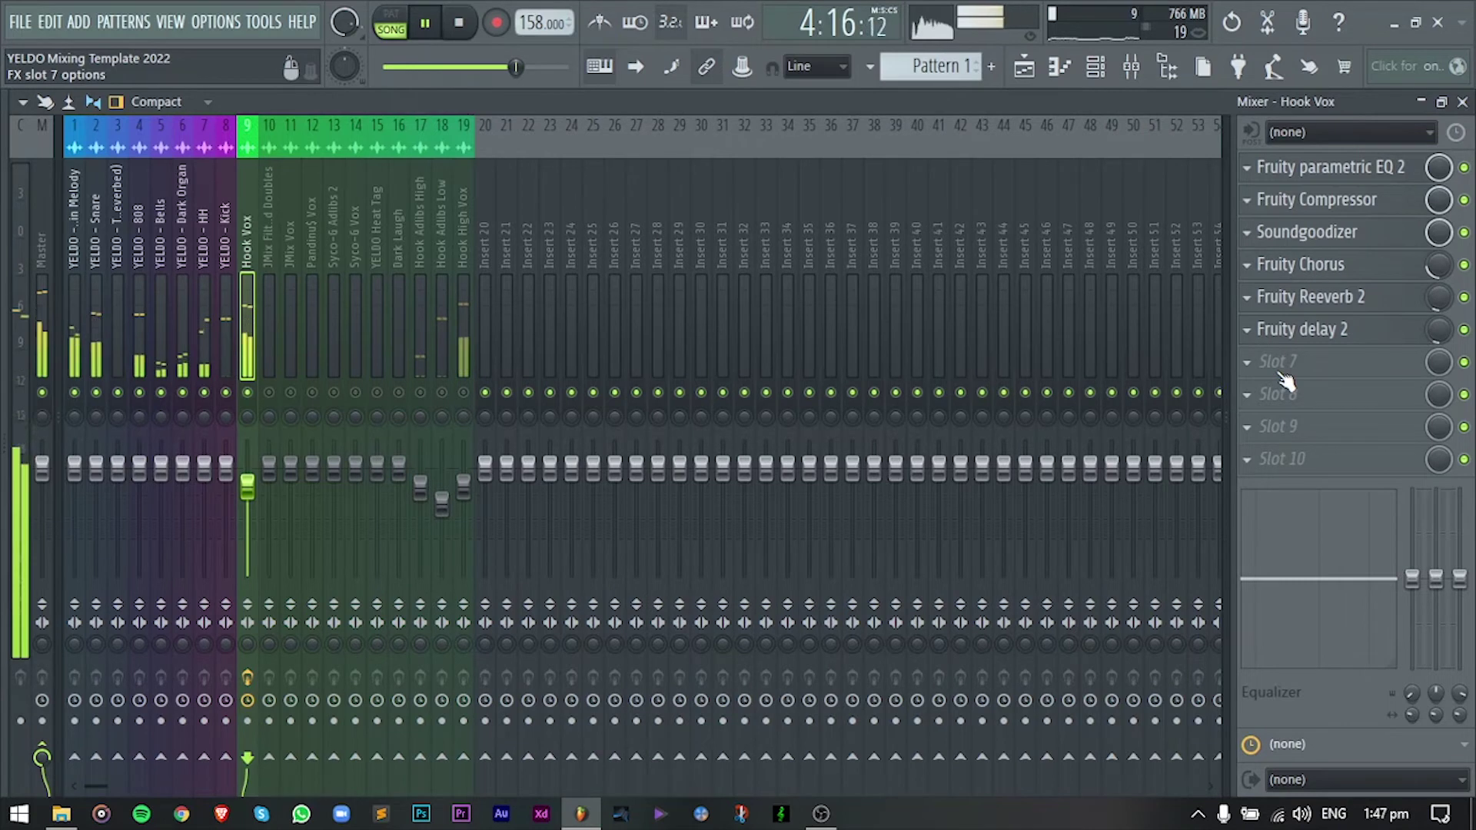
key(space)
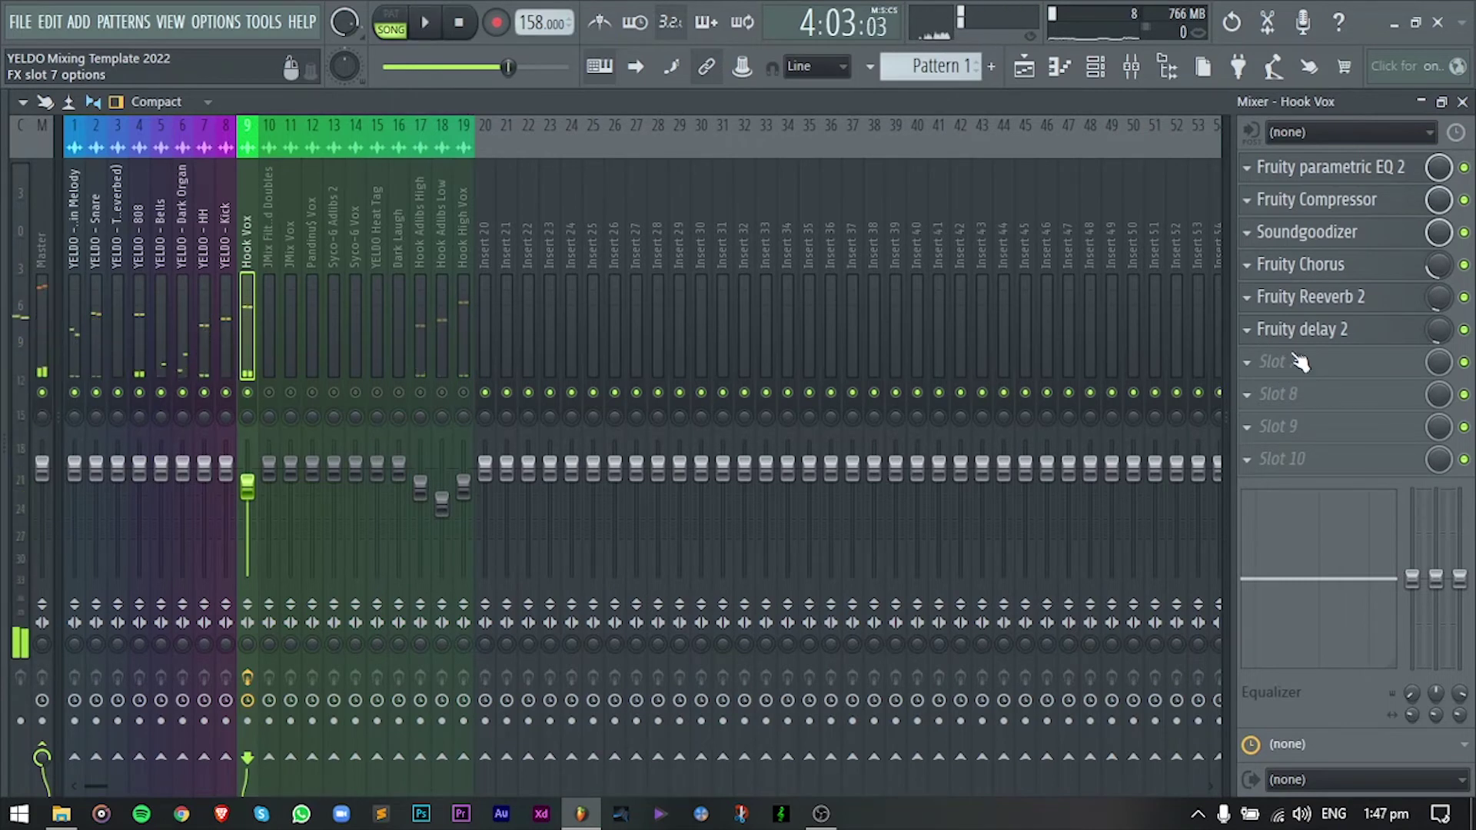
scroll(1309, 365, up, 2)
click(1276, 301)
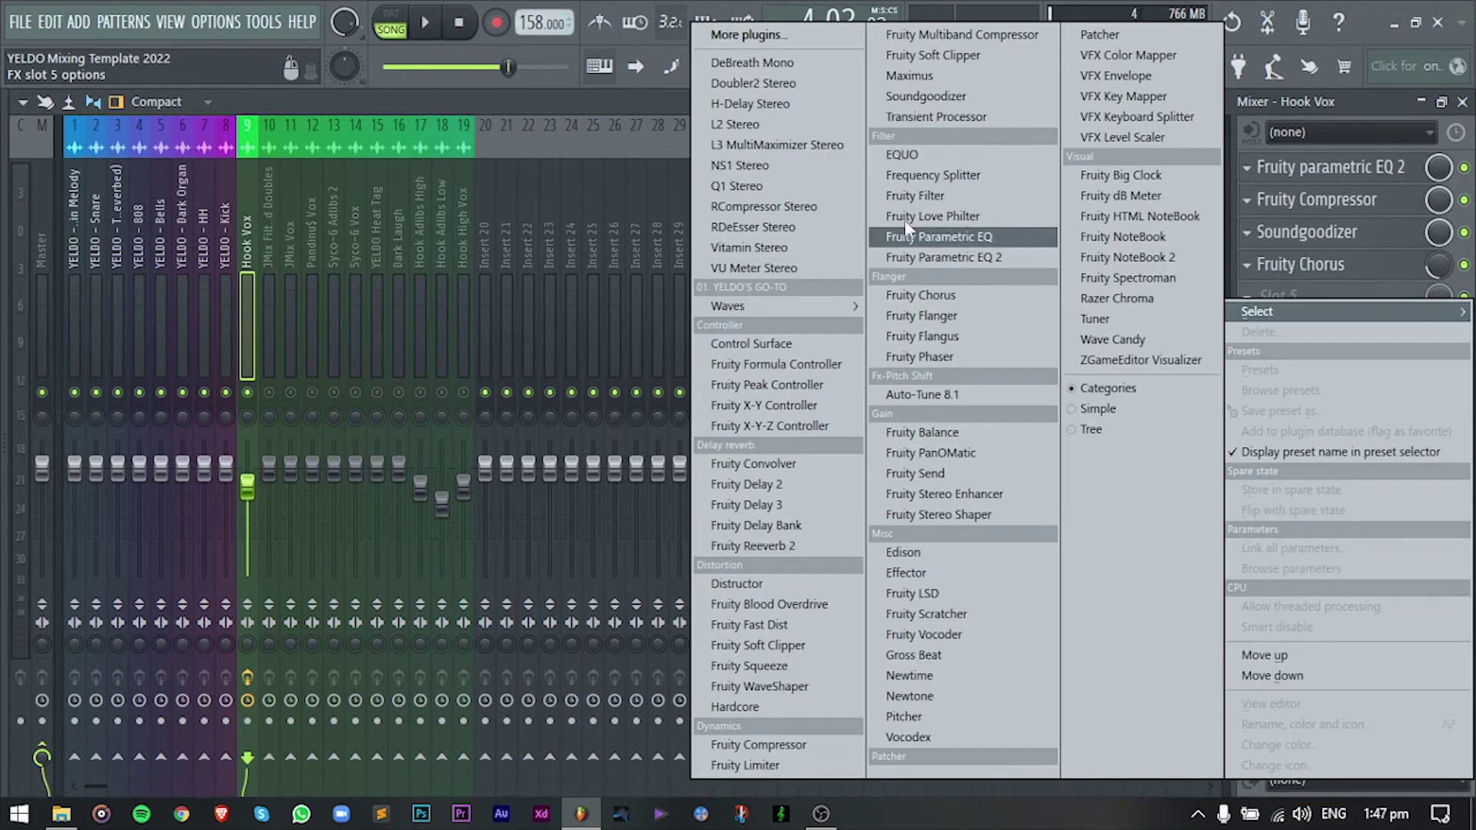
click(914, 75)
Load the De-esser narrow-band preset in Hook Vox's Maximus while the song plays.
click(1026, 174)
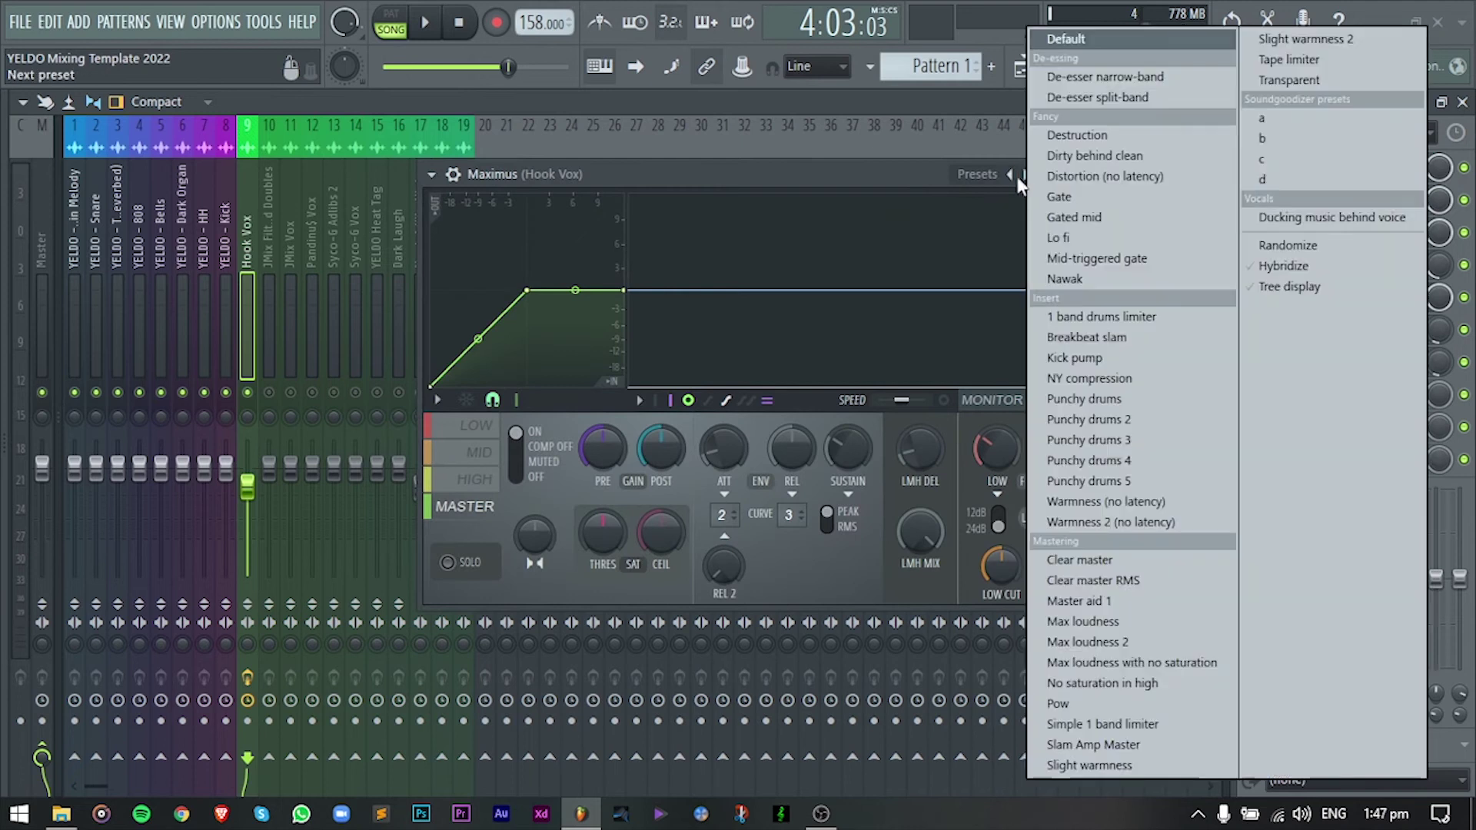
click(916, 177)
key(space)
click(1026, 174)
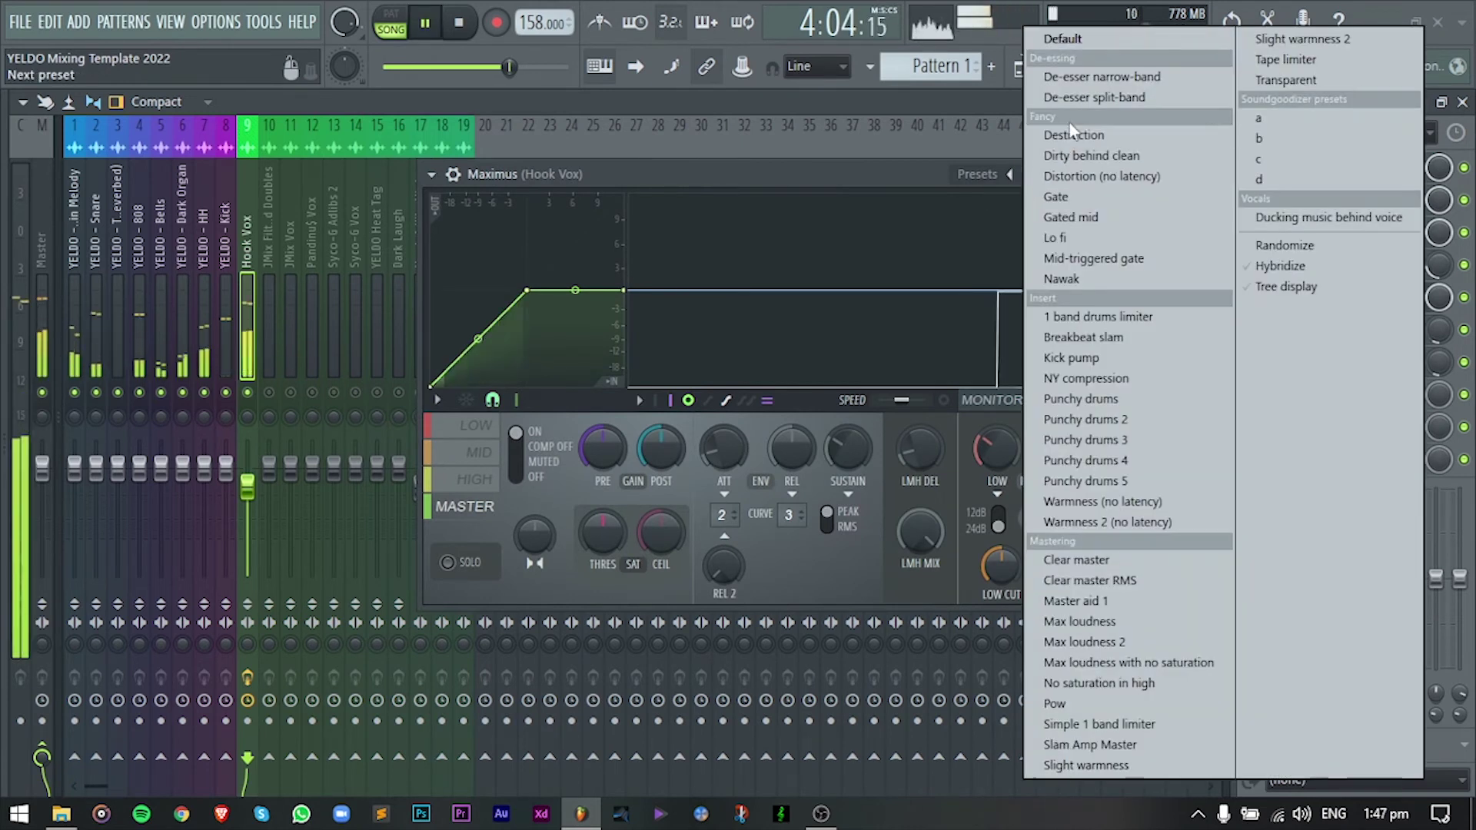
click(1007, 65)
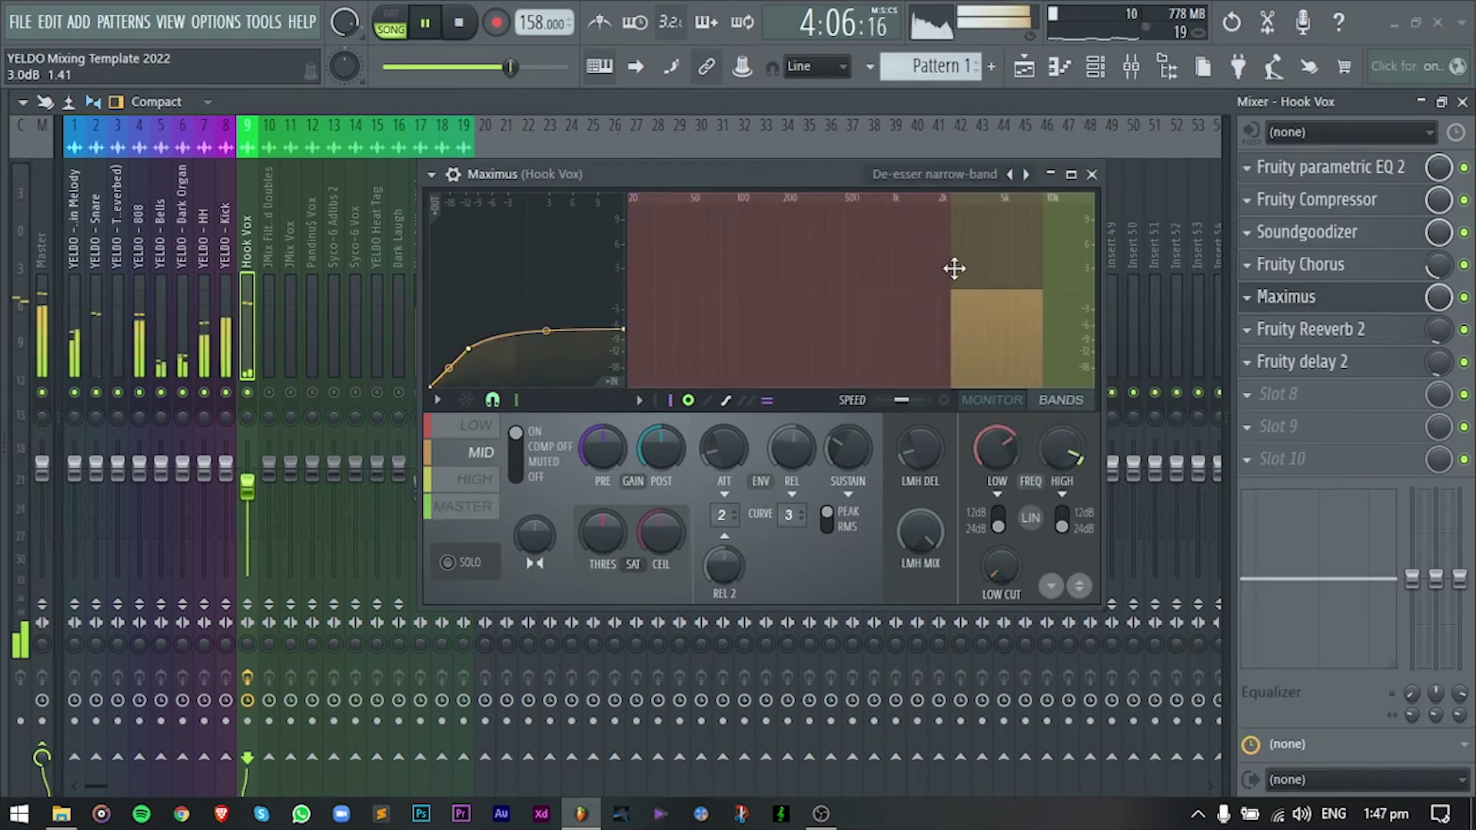
Narrow the de-esser's mid band by raising its lower crossover and set the mid band's pre gain to -2.8 dB during playback.
drag(954, 268, 1008, 279)
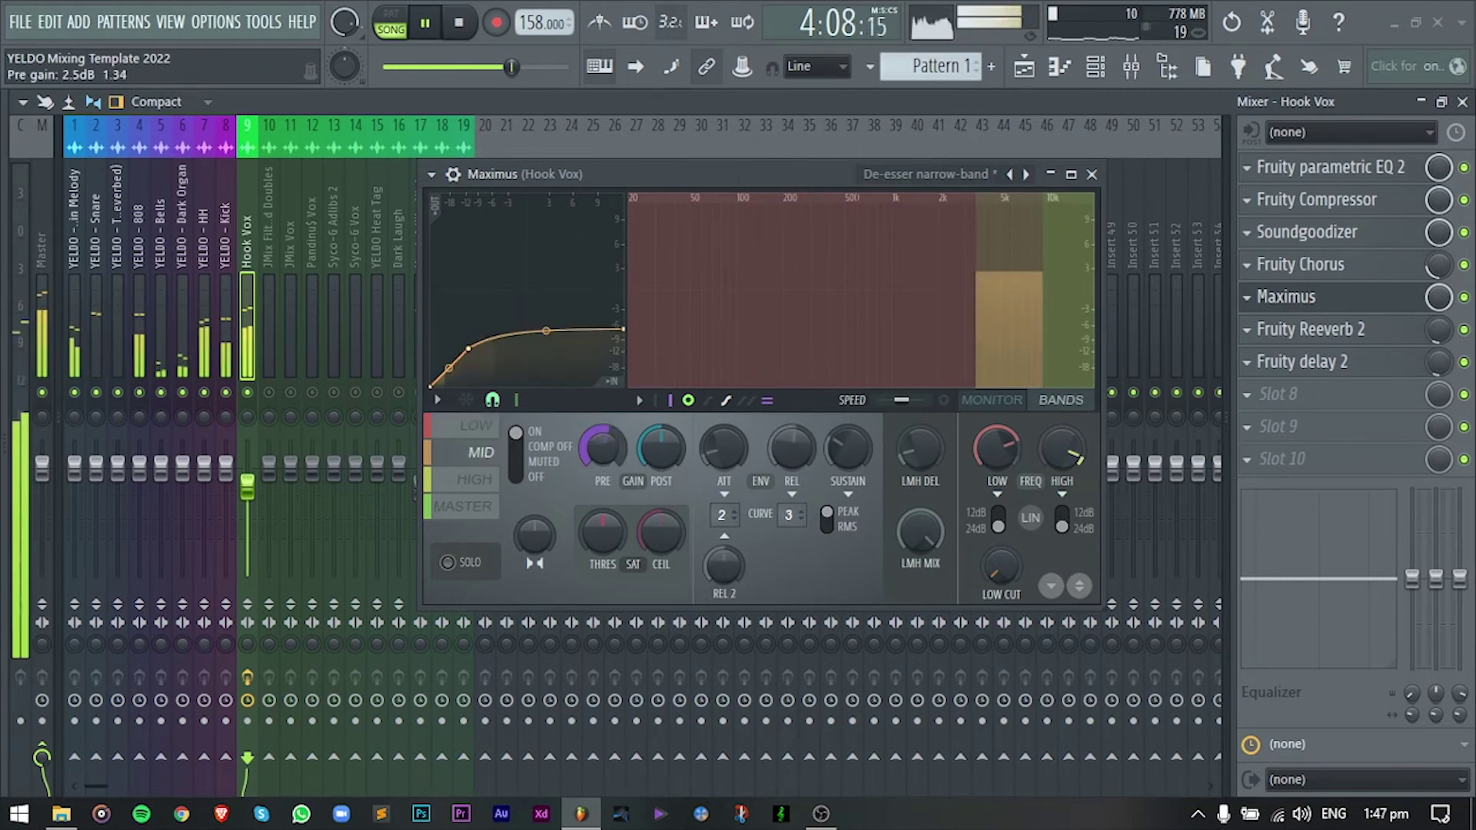
mouse_move(602, 435)
mouse_down()
mouse_move(602, 409)
mouse_move(602, 446)
mouse_up()
drag(1011, 316, 1010, 317)
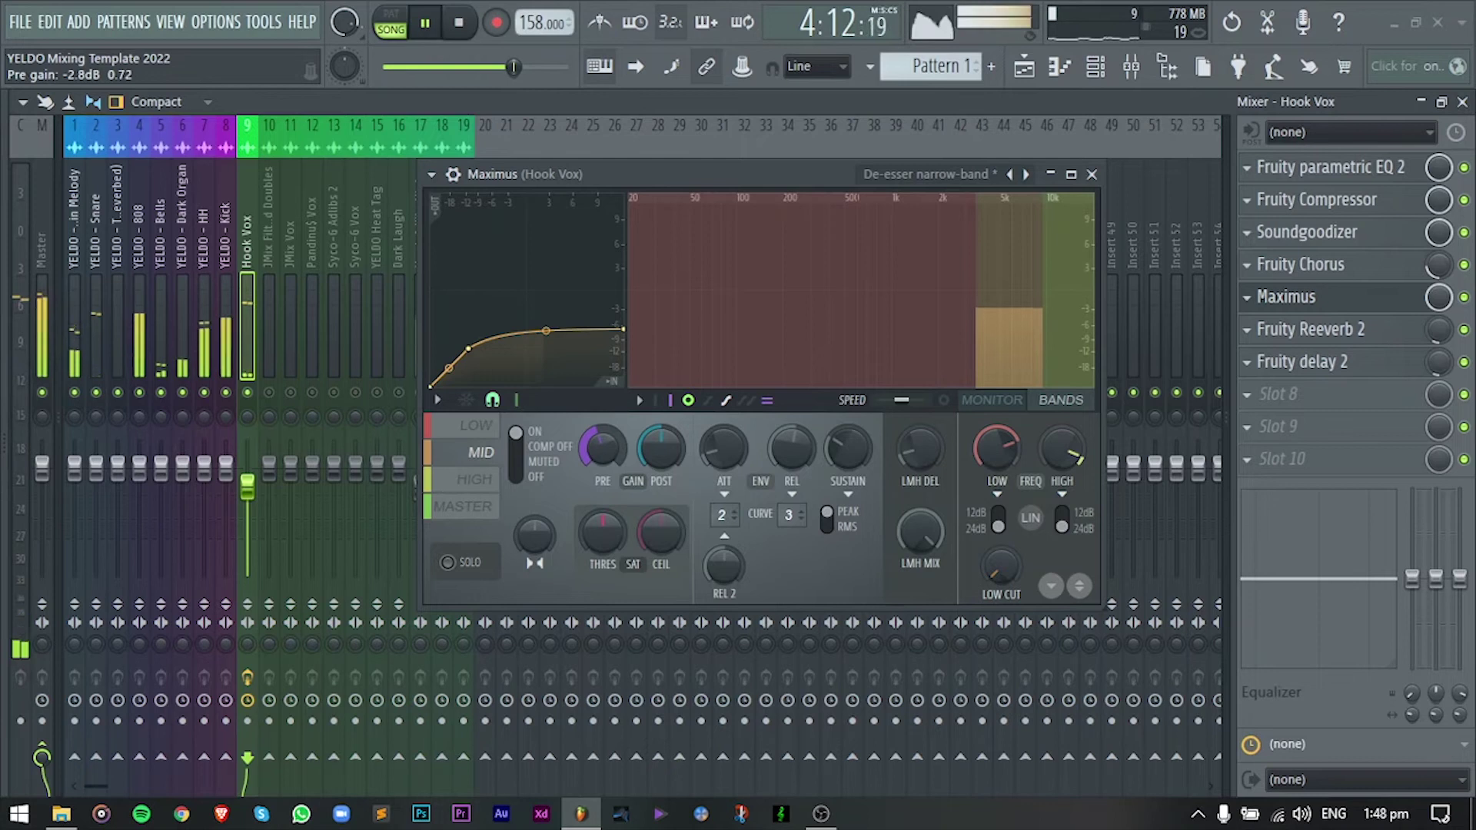
click(1091, 174)
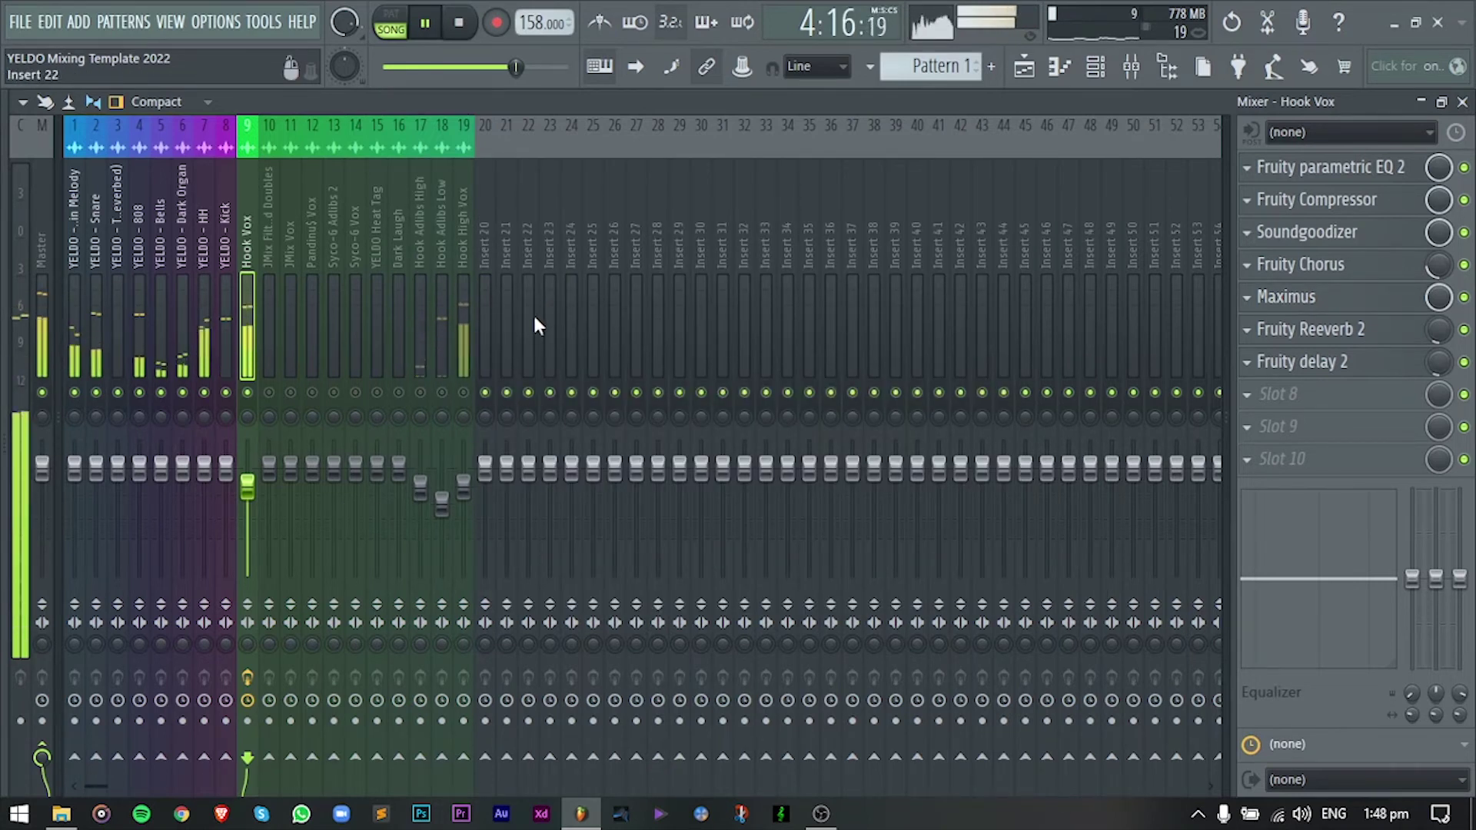
key(space)
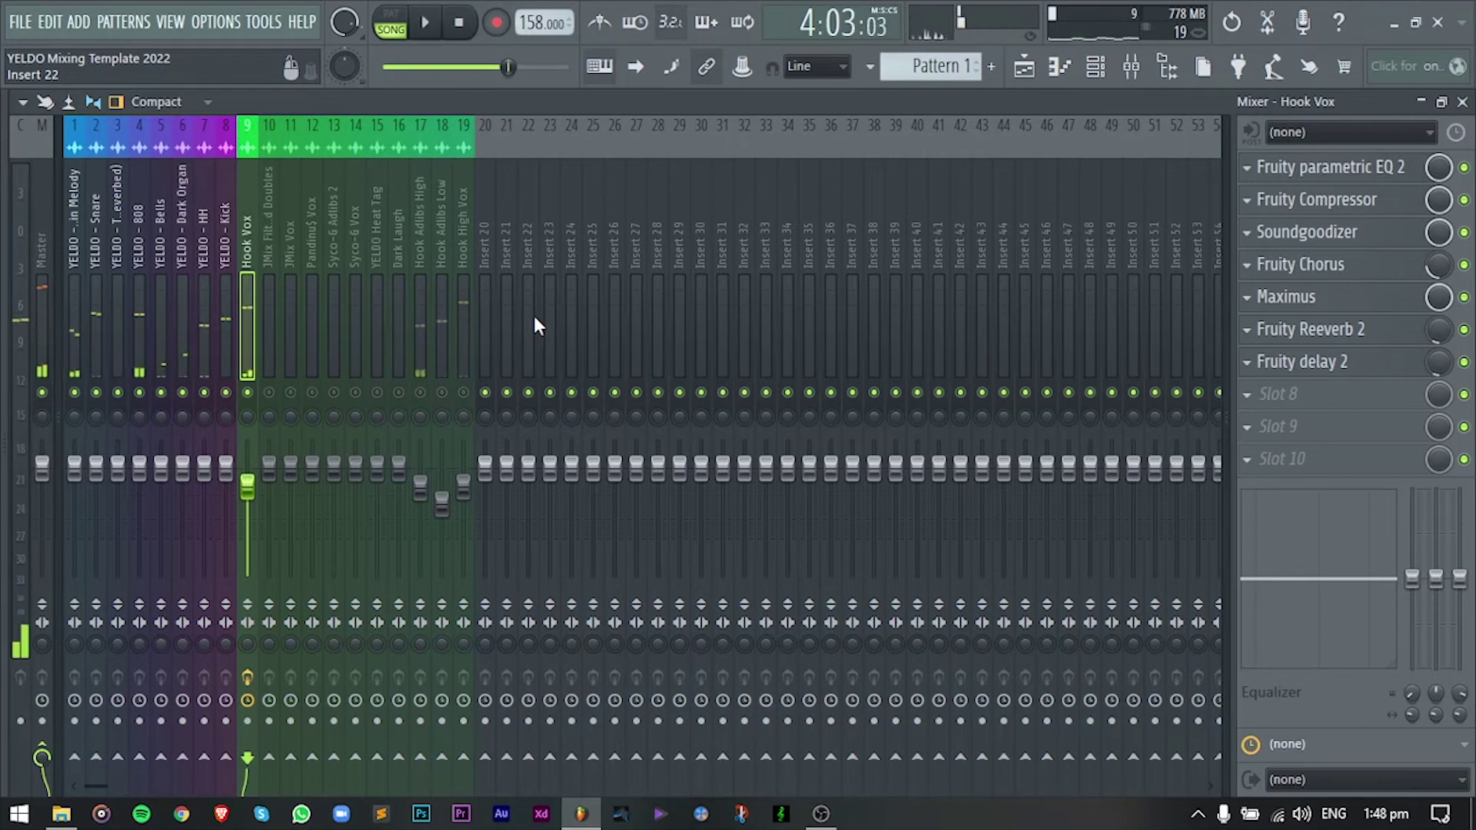
Apply the Hook Vox effect chain to the High Vox on track 19 and lower its fader.
click(461, 280)
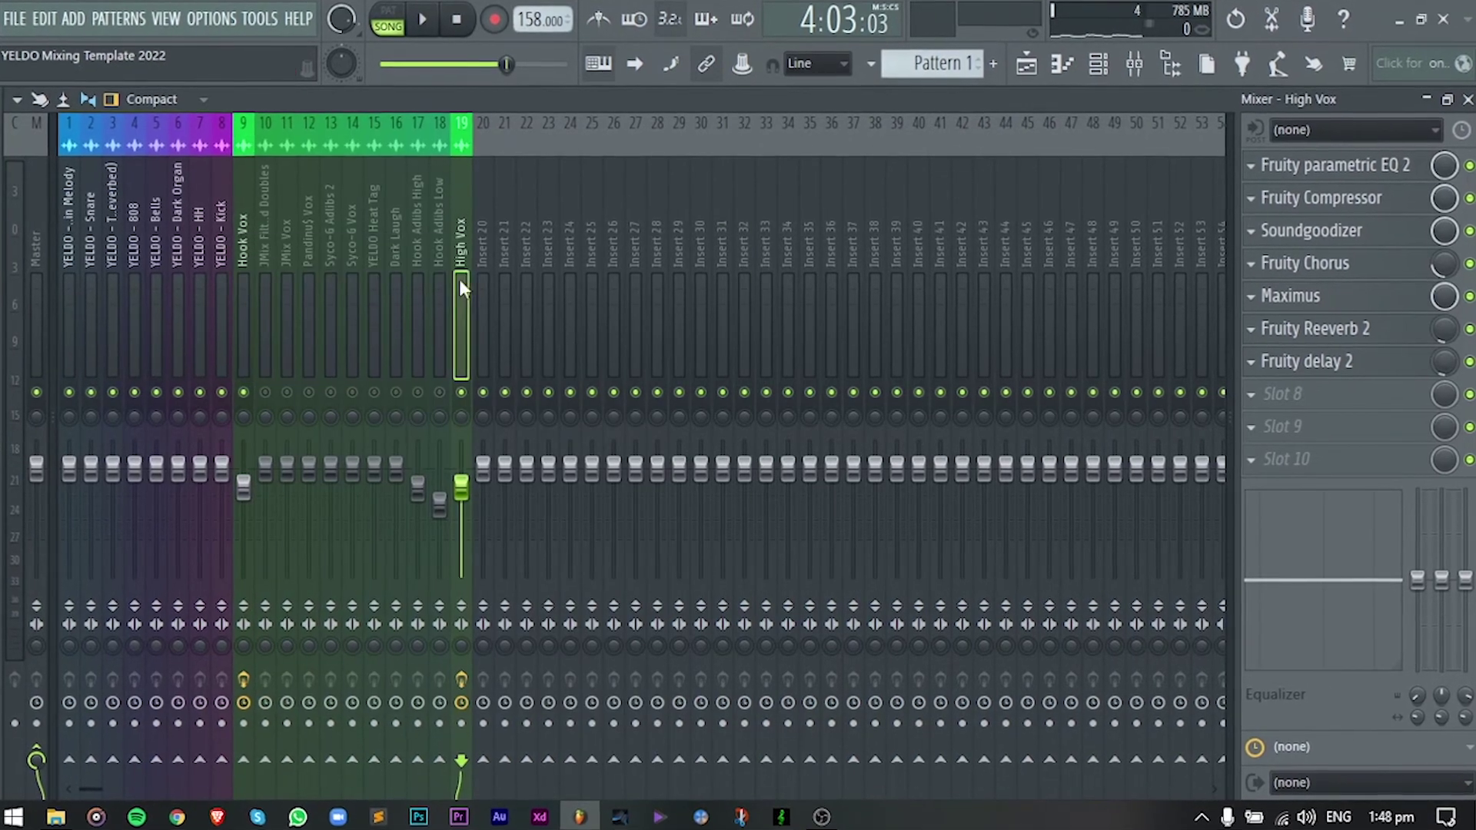
drag(463, 484, 463, 515)
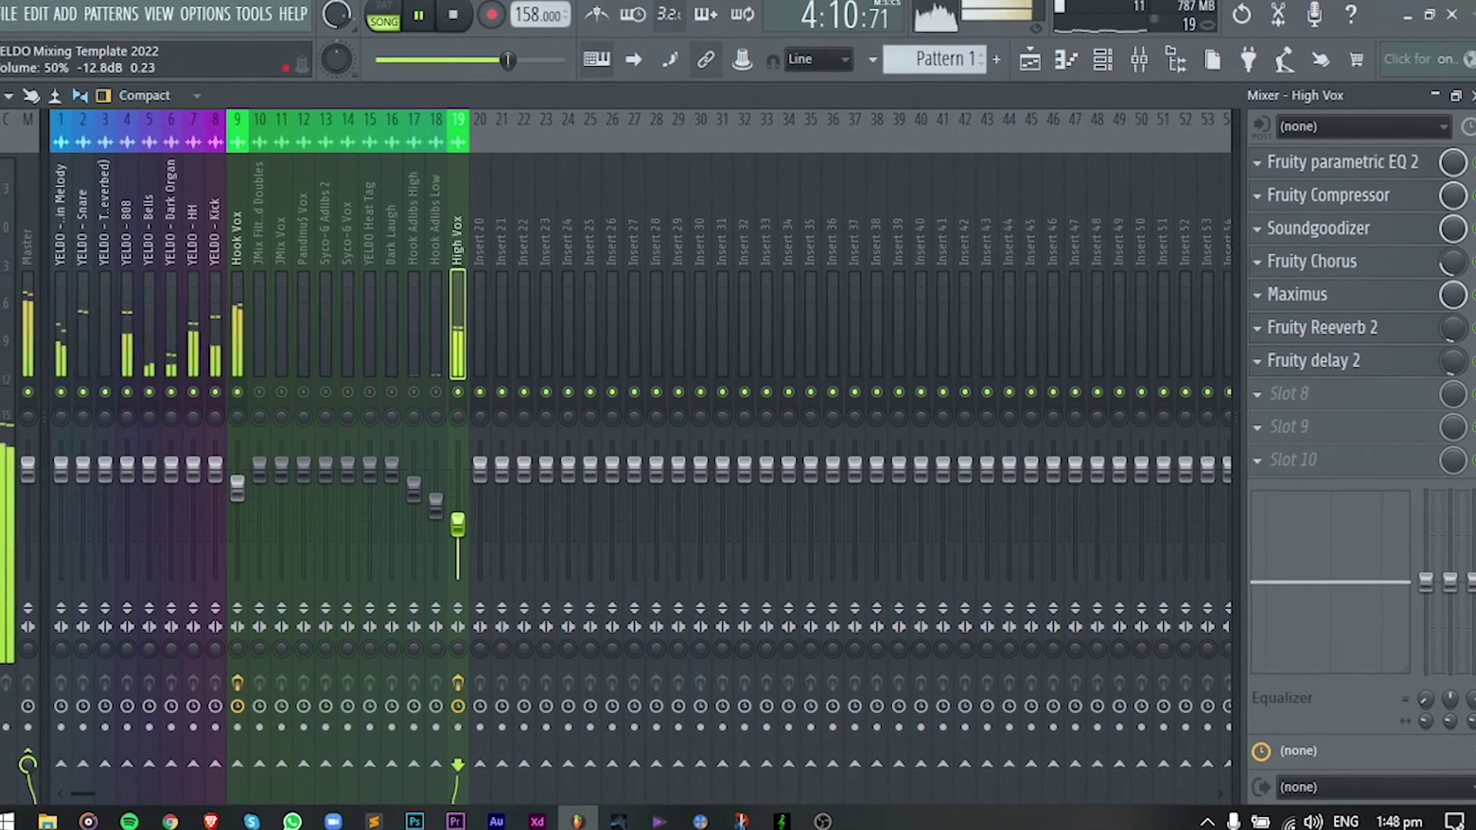
key(space)
Load the same vocal effect chain on track 17, name it Hook Adlibs High, and play back the hook.
click(430, 330)
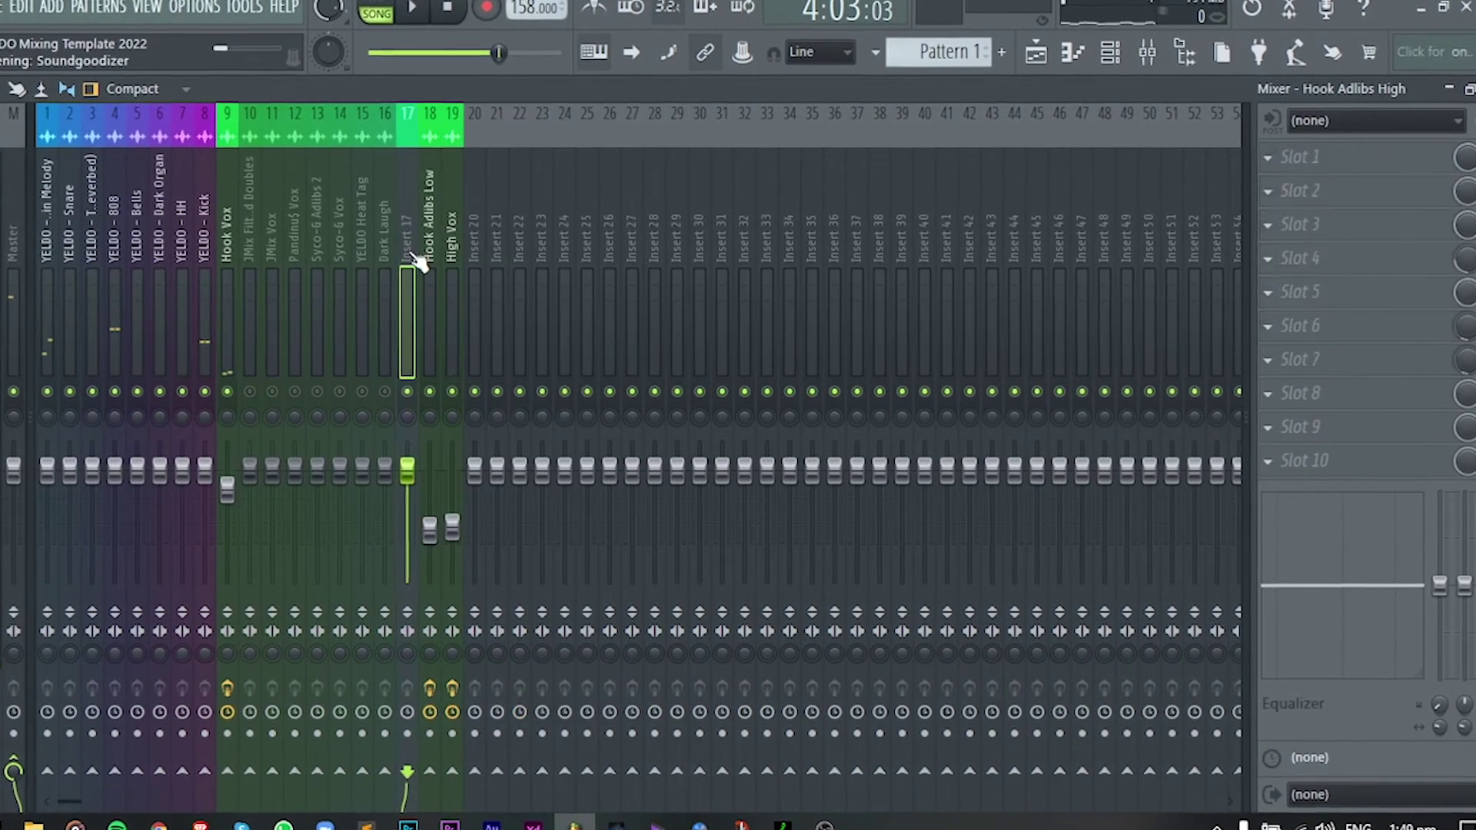
key(F2)
key(Return)
key(space)
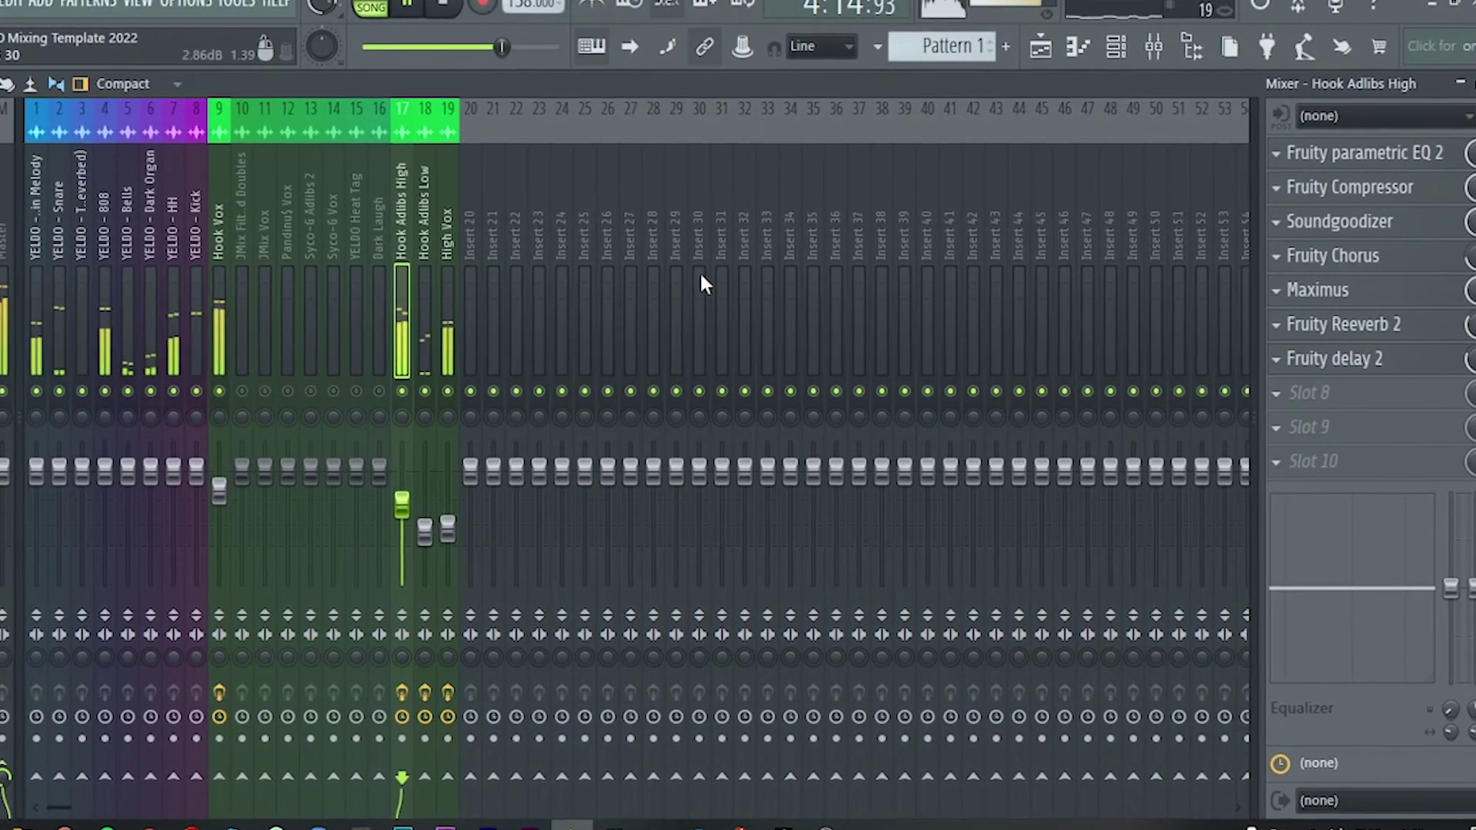
Stop playback and set the playlist's song position to the start of Verse 1.
key(space)
click(1040, 60)
click(438, 136)
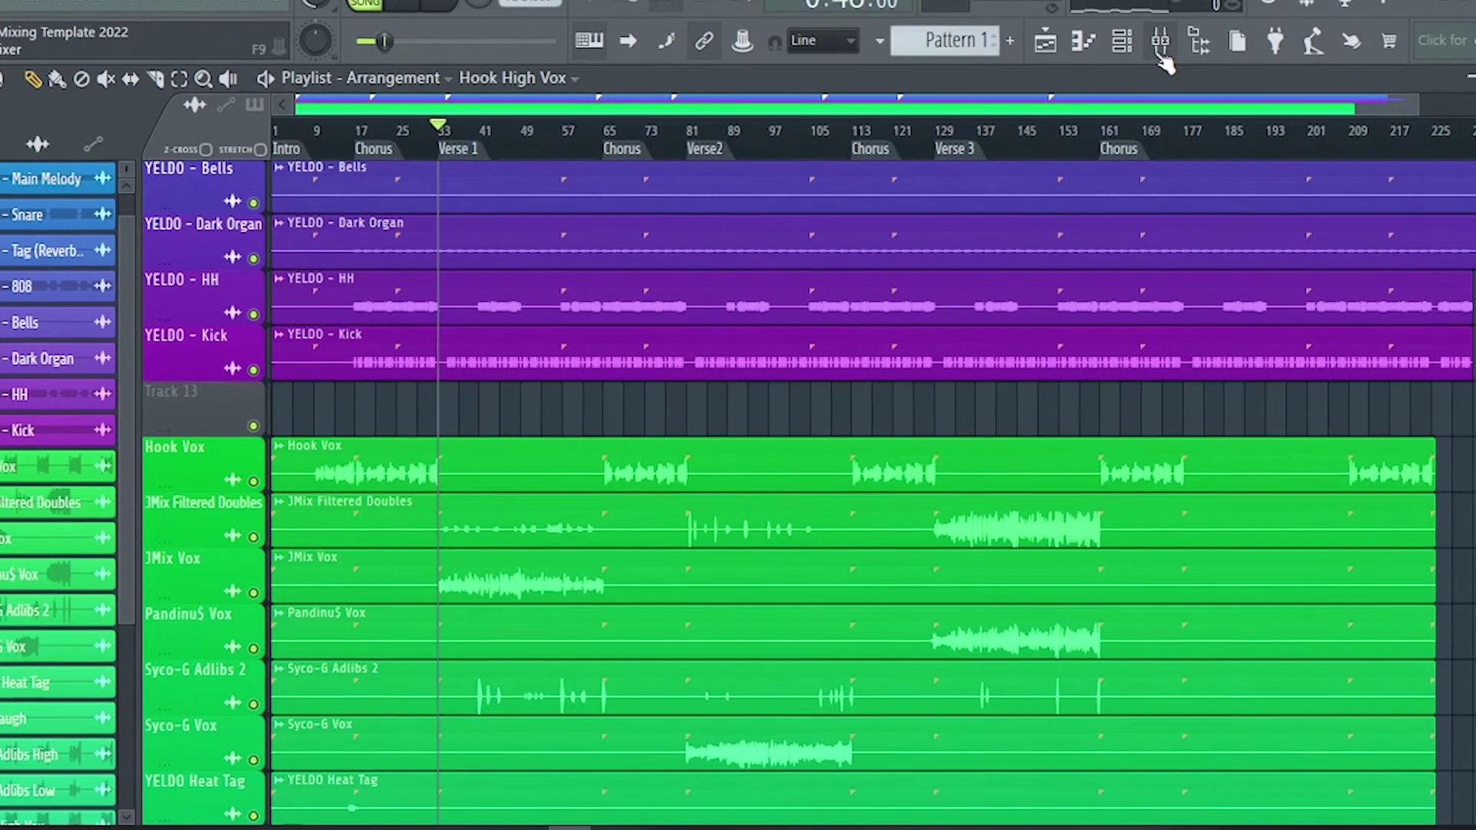
click(1157, 54)
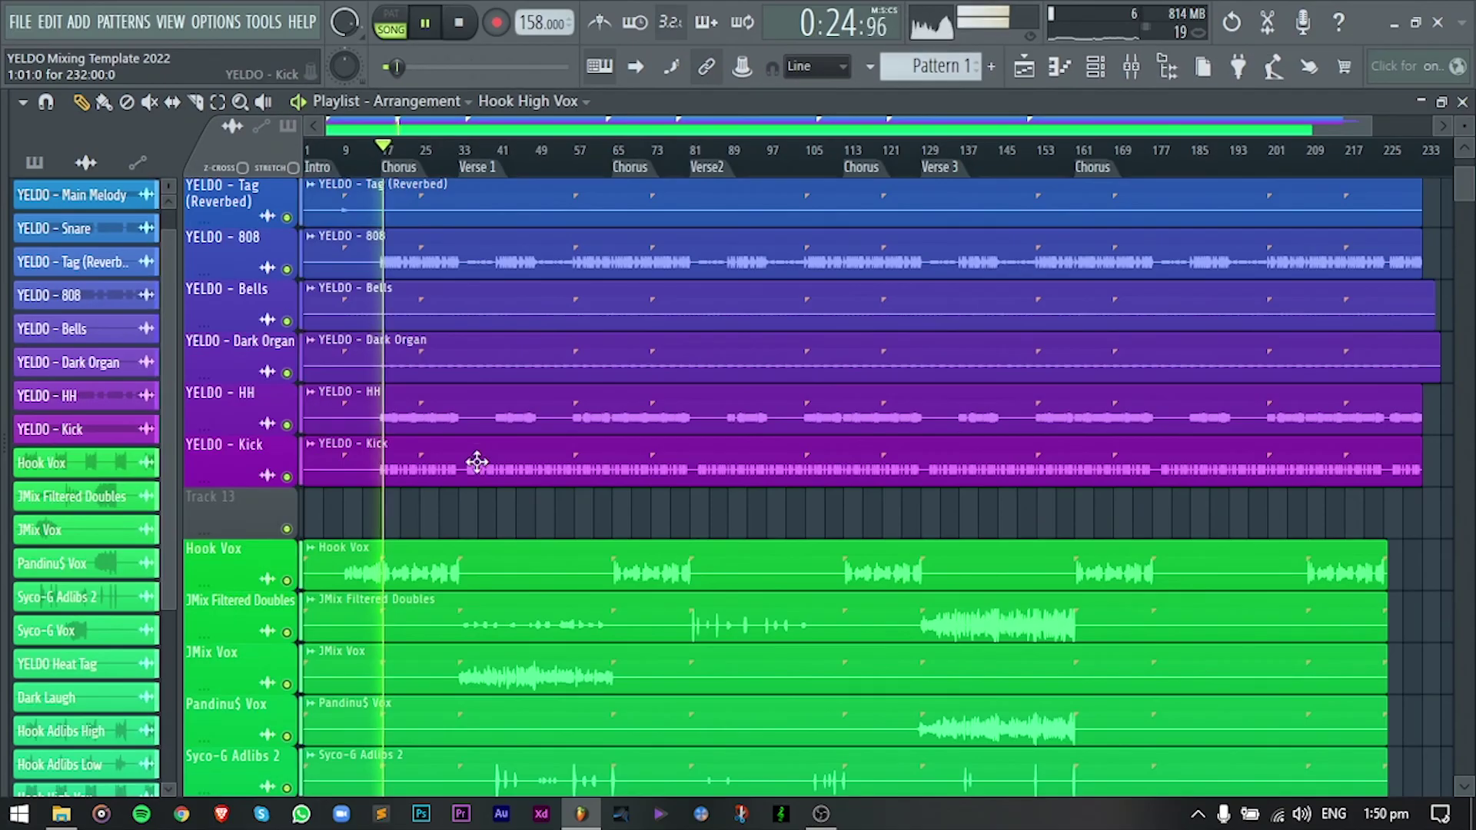
Lower the Hook Adlibs Low fader slightly and fine-tune the High Vox fader while the chorus plays.
scroll(477, 461, down, 10)
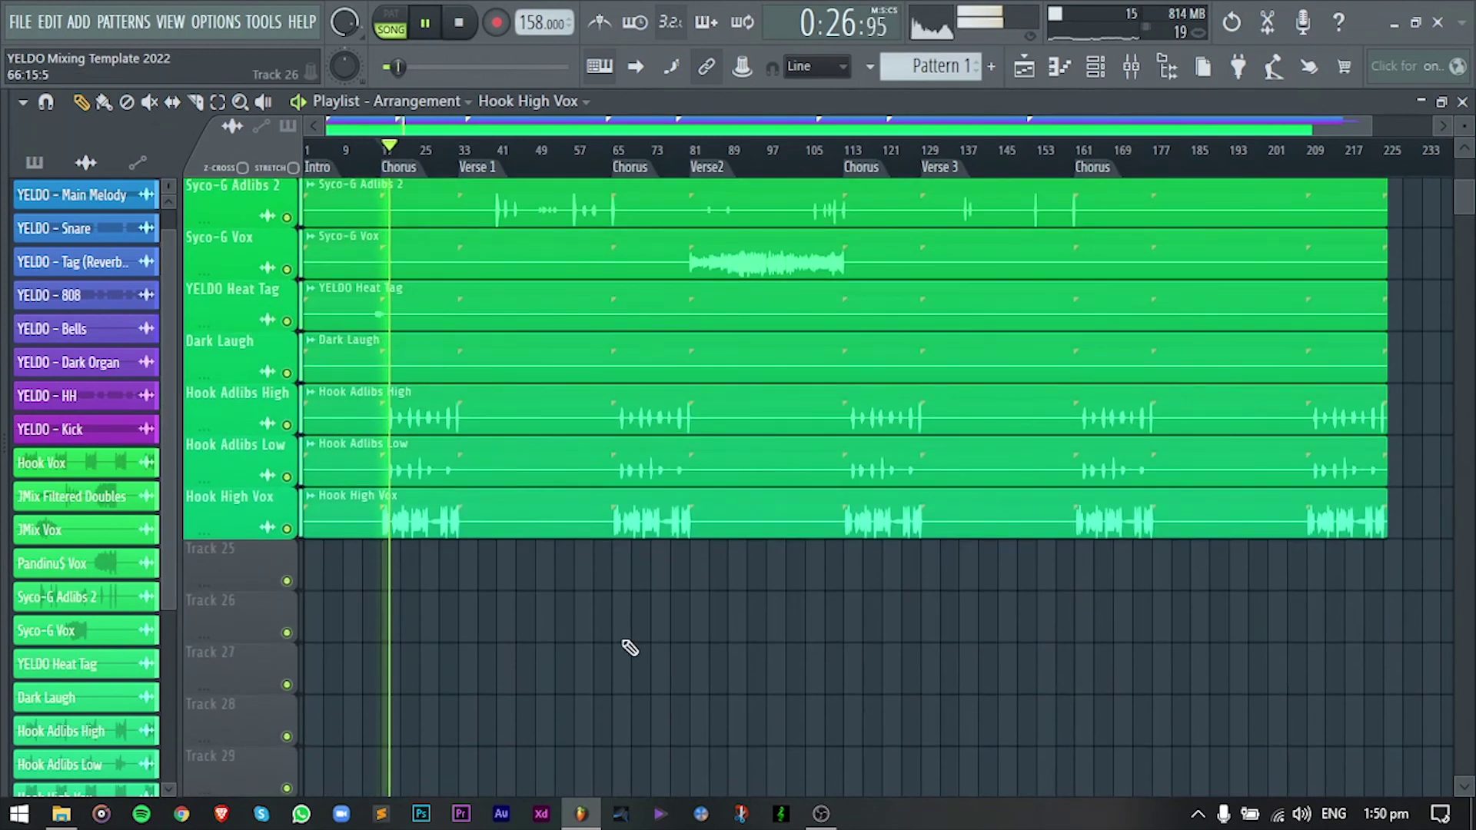
scroll(629, 648, up, 10)
click(1130, 66)
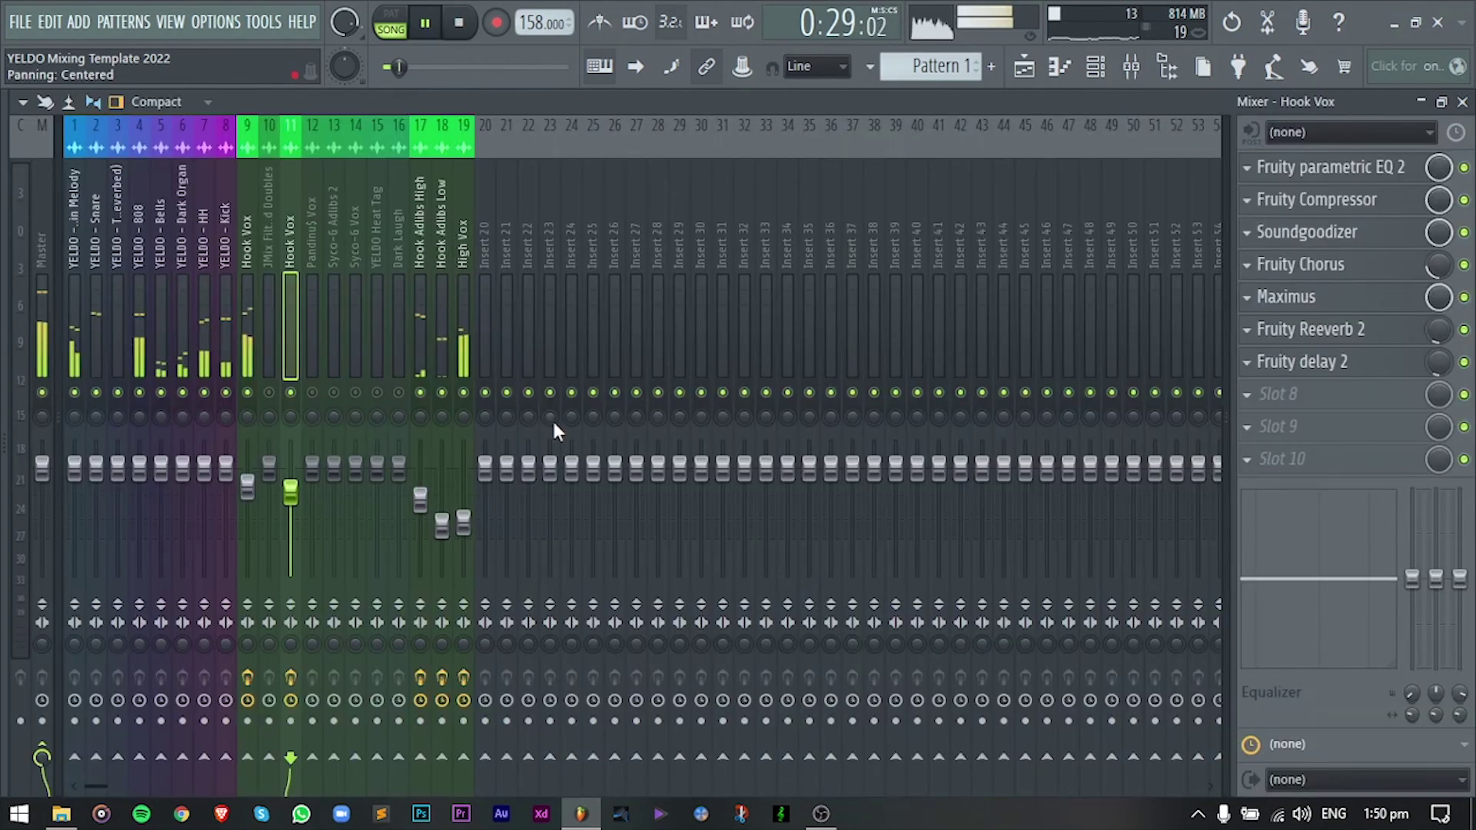
click(461, 518)
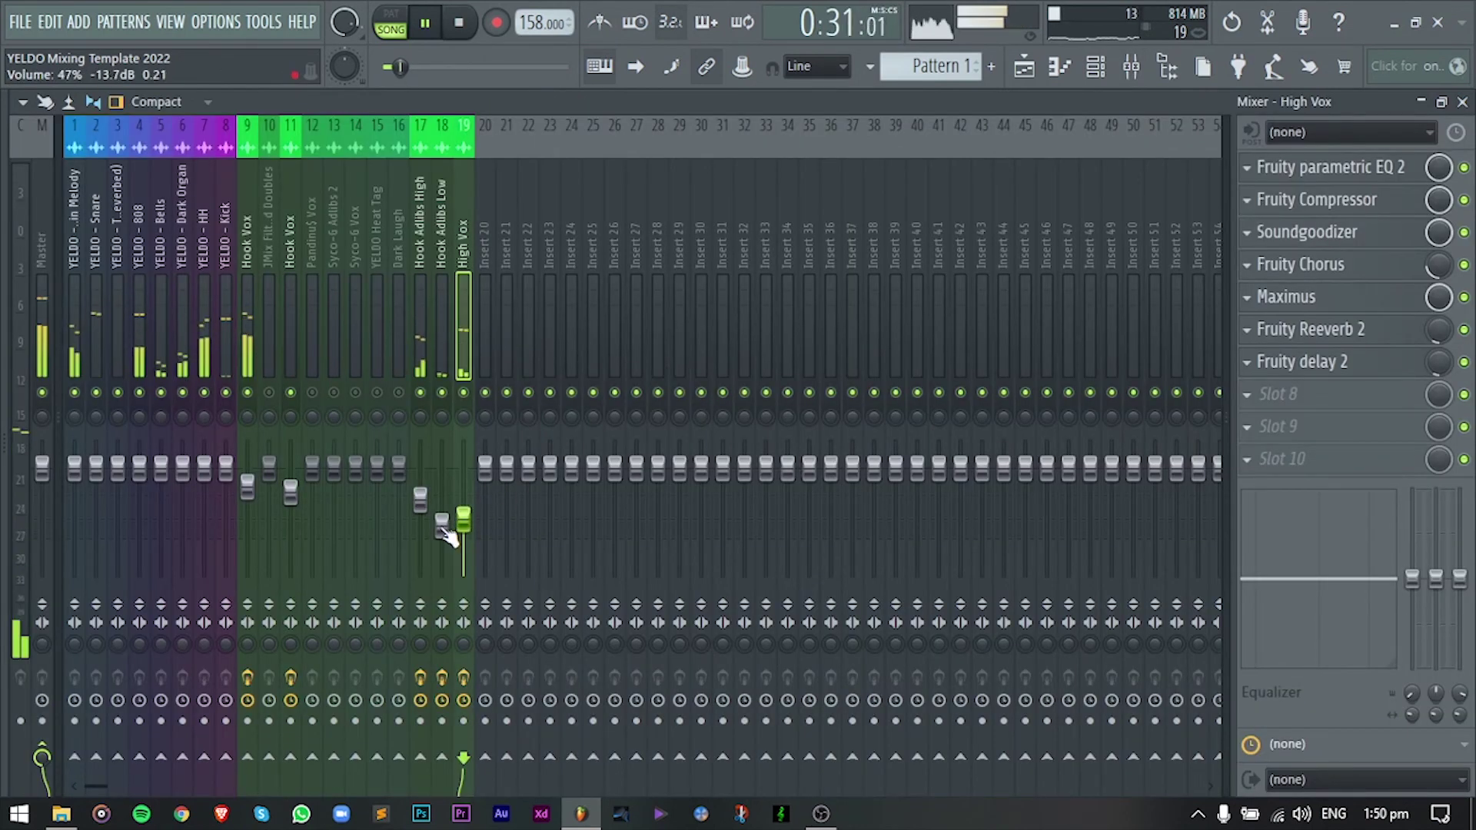
drag(441, 525, 441, 547)
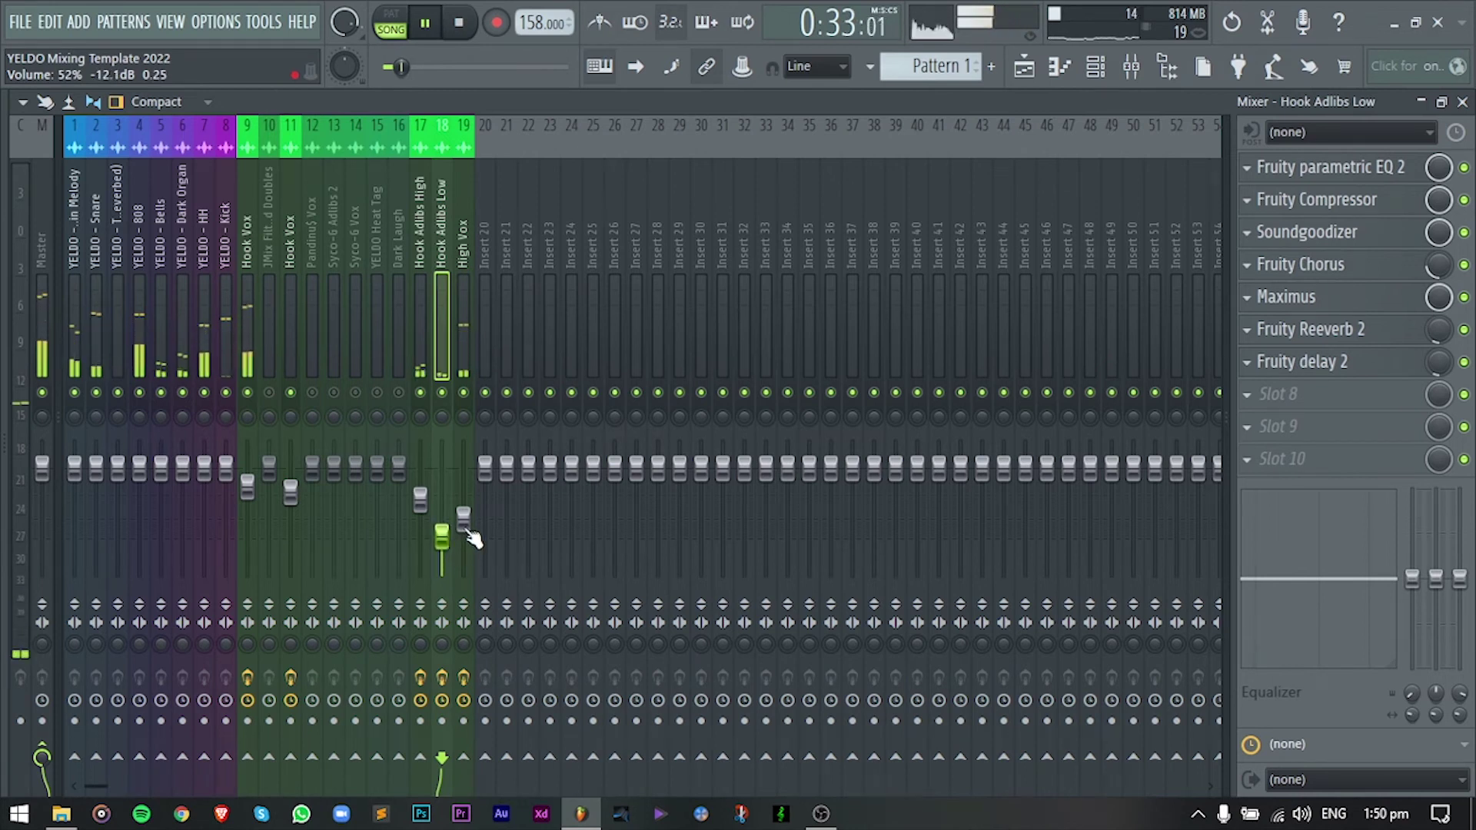
click(462, 521)
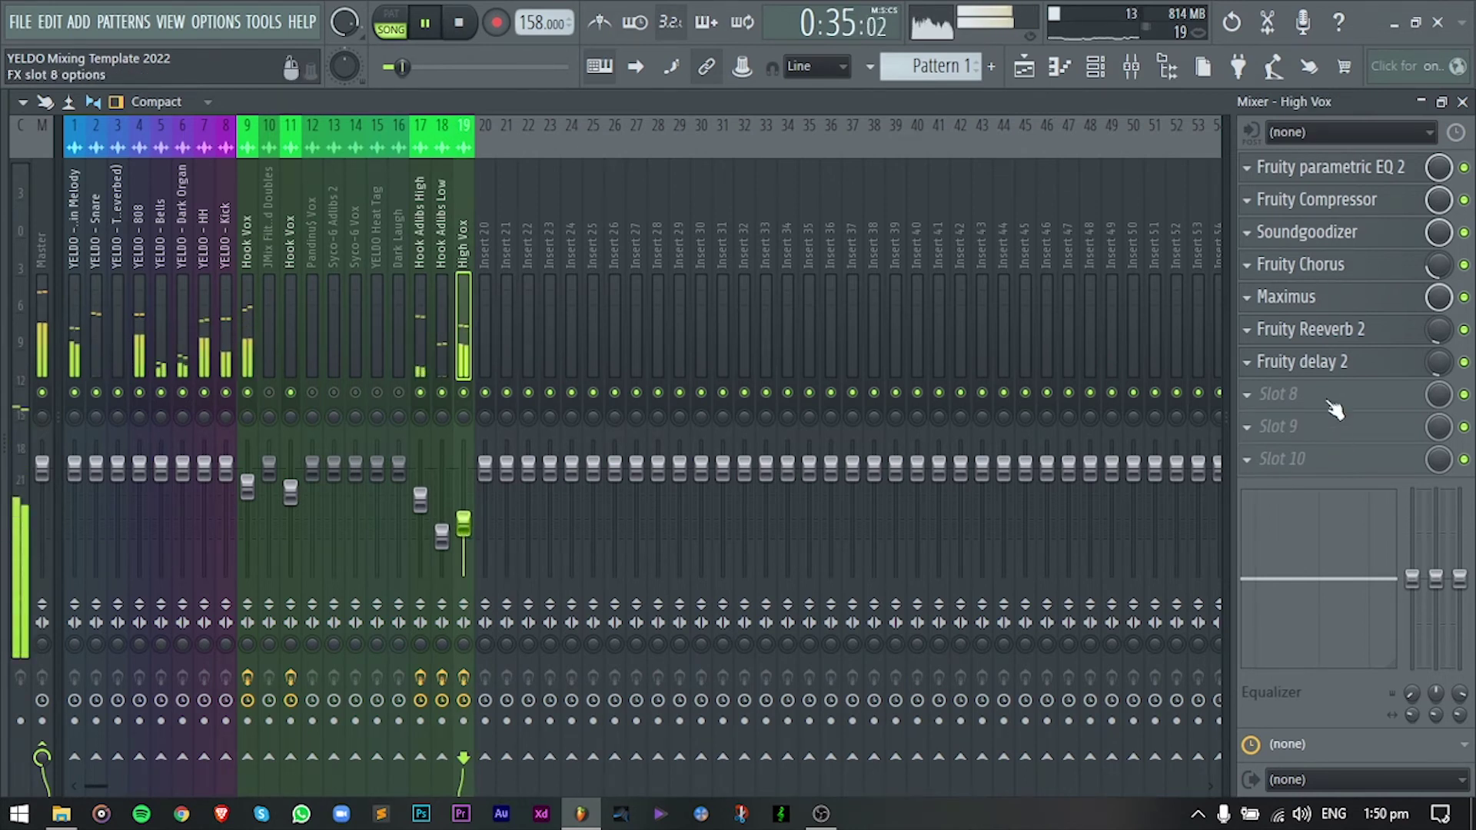
Insert Fruity Stereo Shaper in High Vox's fifth effect slot ahead of Maximus, with its left/right delay at 0.9 ms right.
scroll(1330, 363, down, 1)
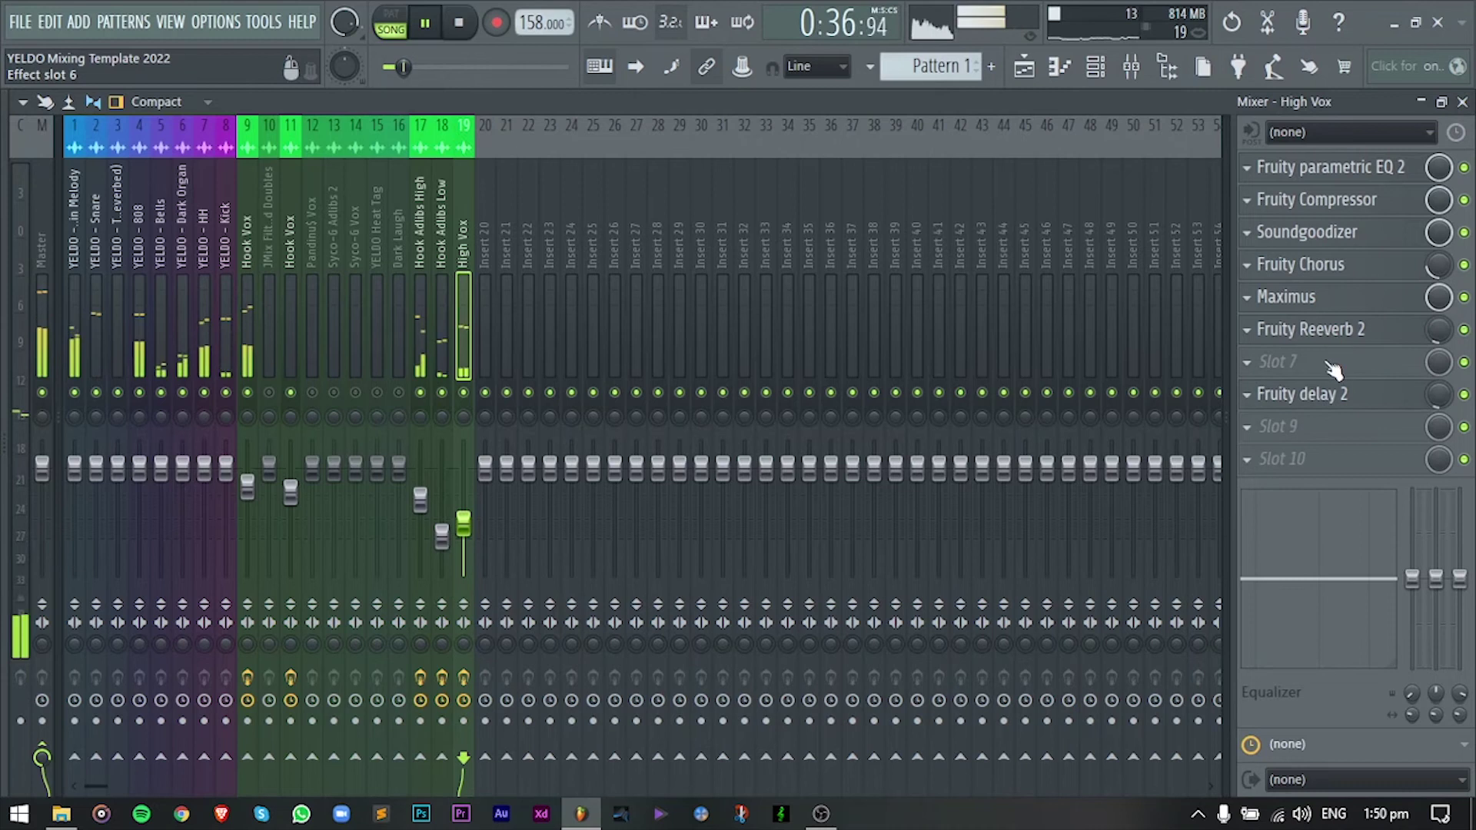
scroll(1328, 335, down, 1)
scroll(1313, 298, down, 1)
click(1280, 296)
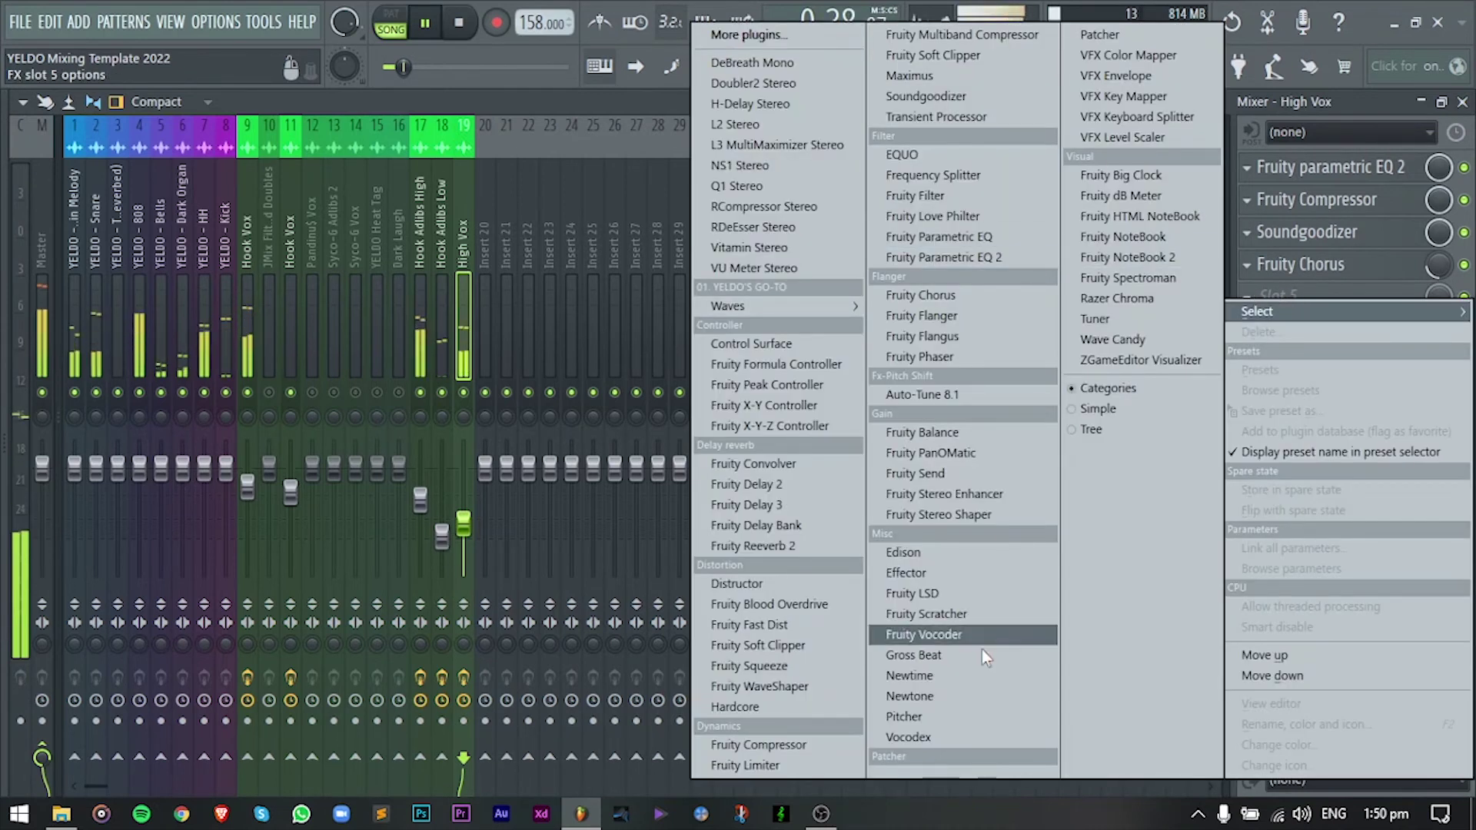
click(996, 519)
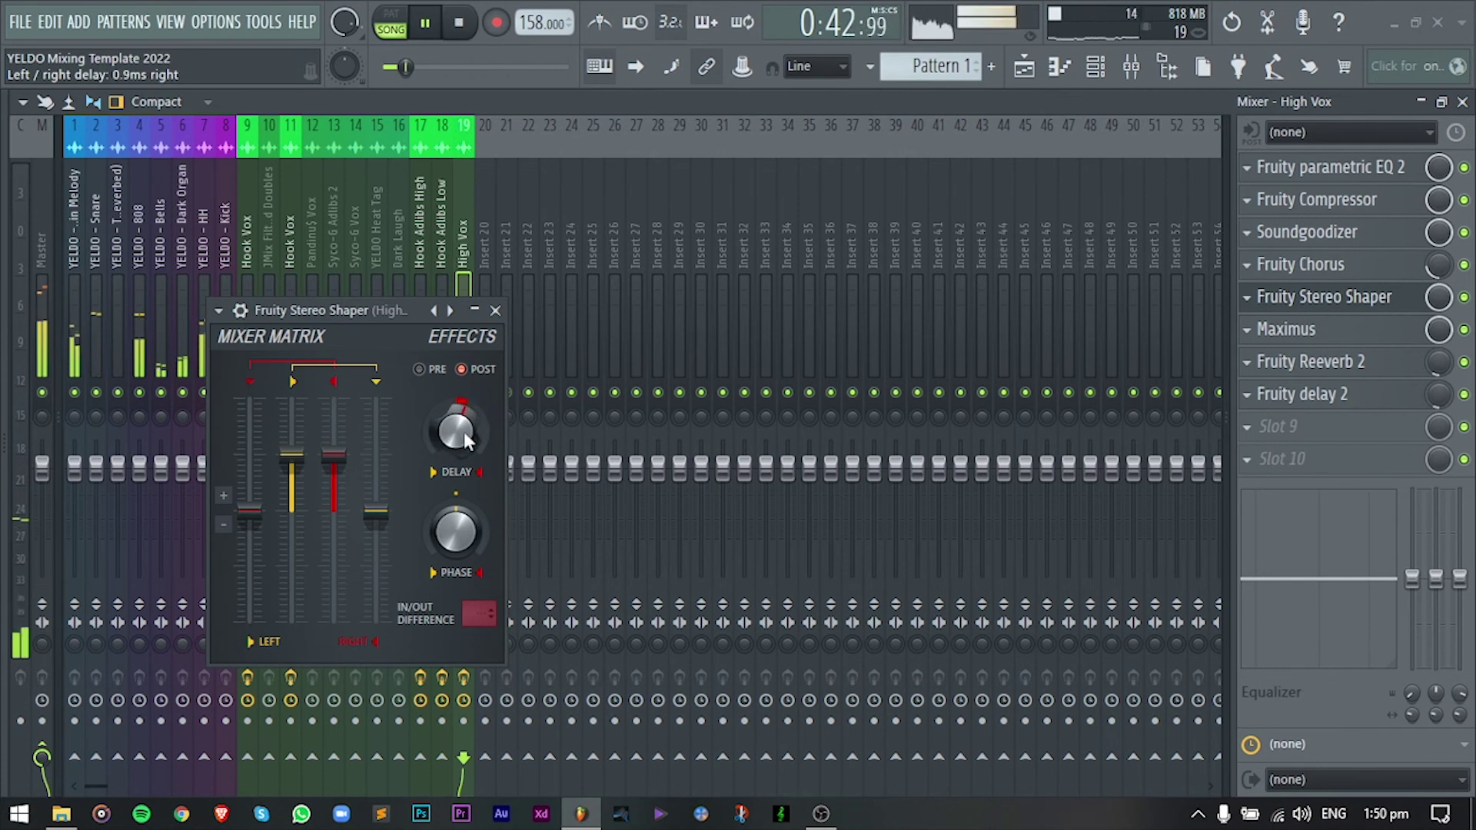
drag(466, 441, 466, 433)
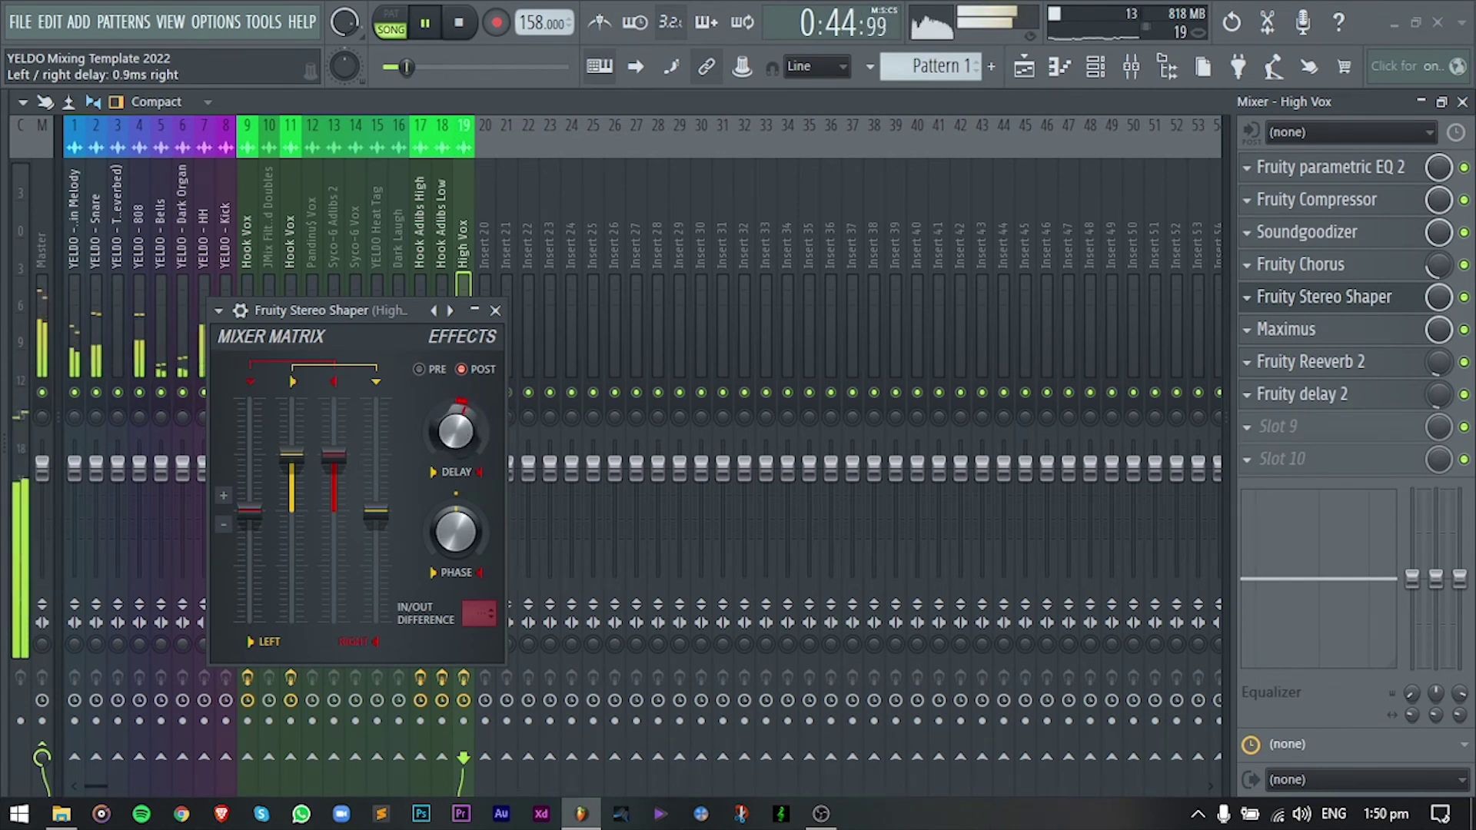
click(495, 311)
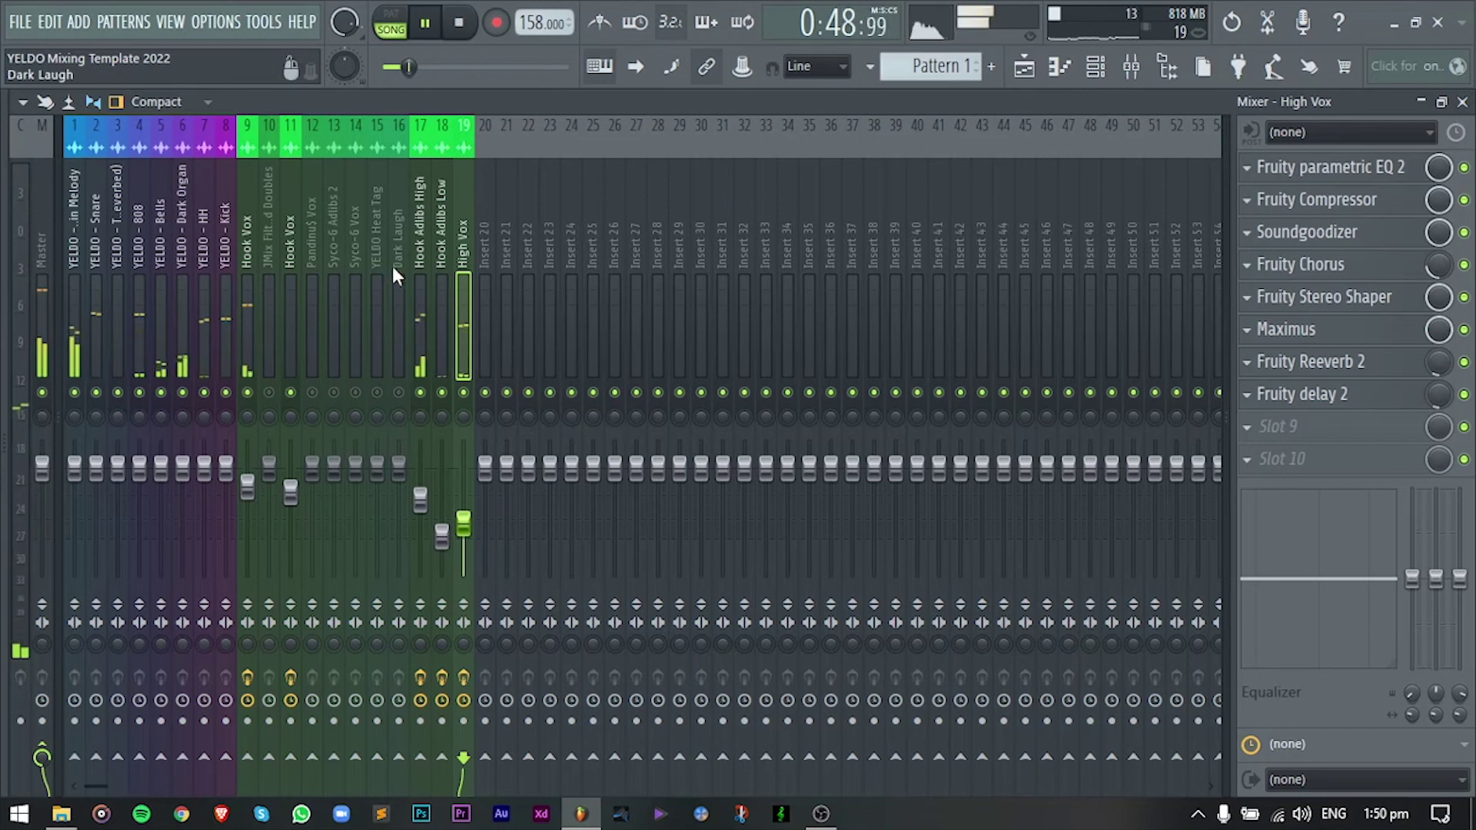
Check the vocal parts around Verse 1 in the playlist and listen to the processed vocal on mixer track 11.
click(1024, 67)
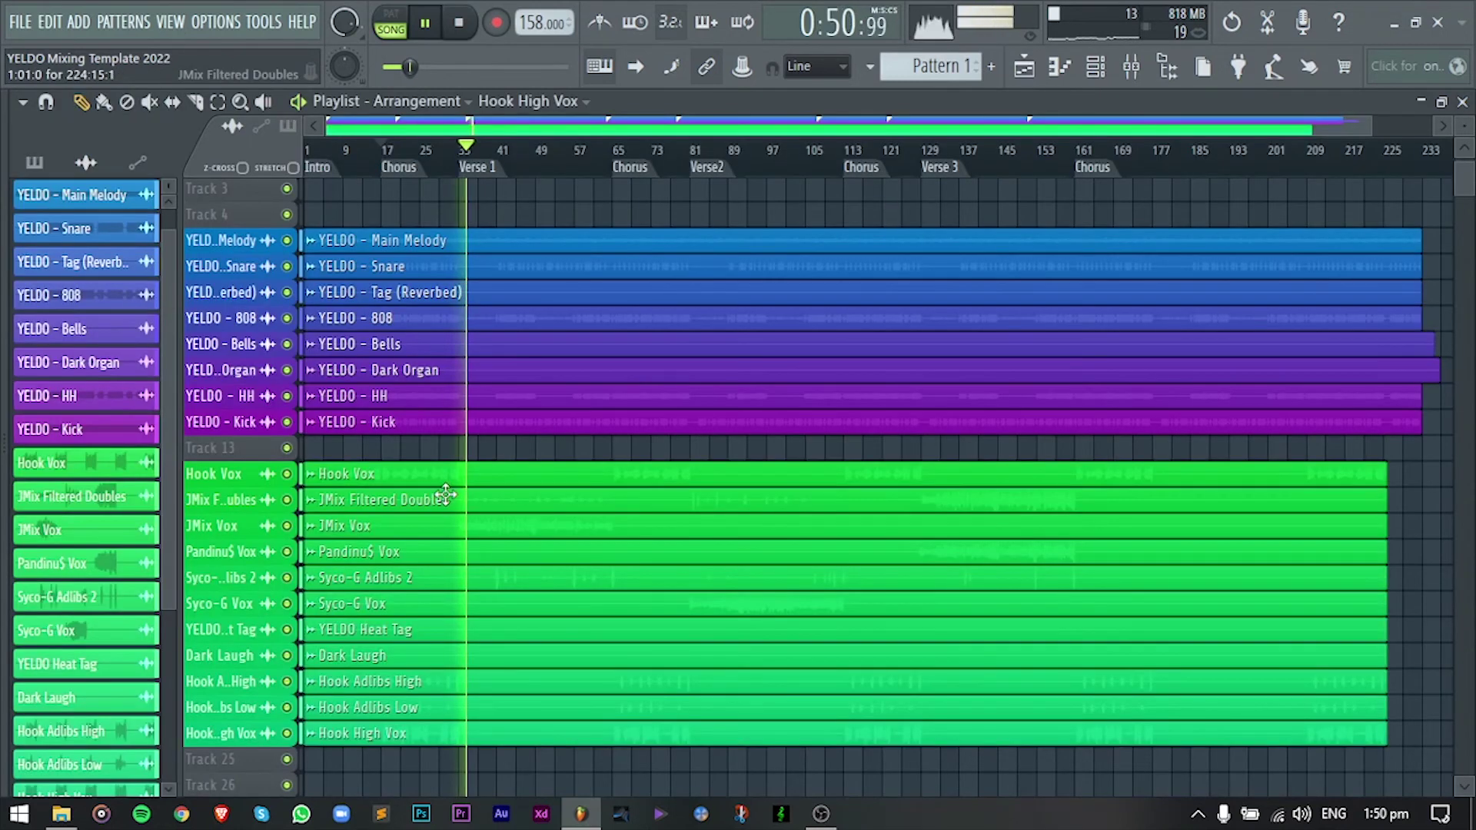
scroll(450, 495, up, 3)
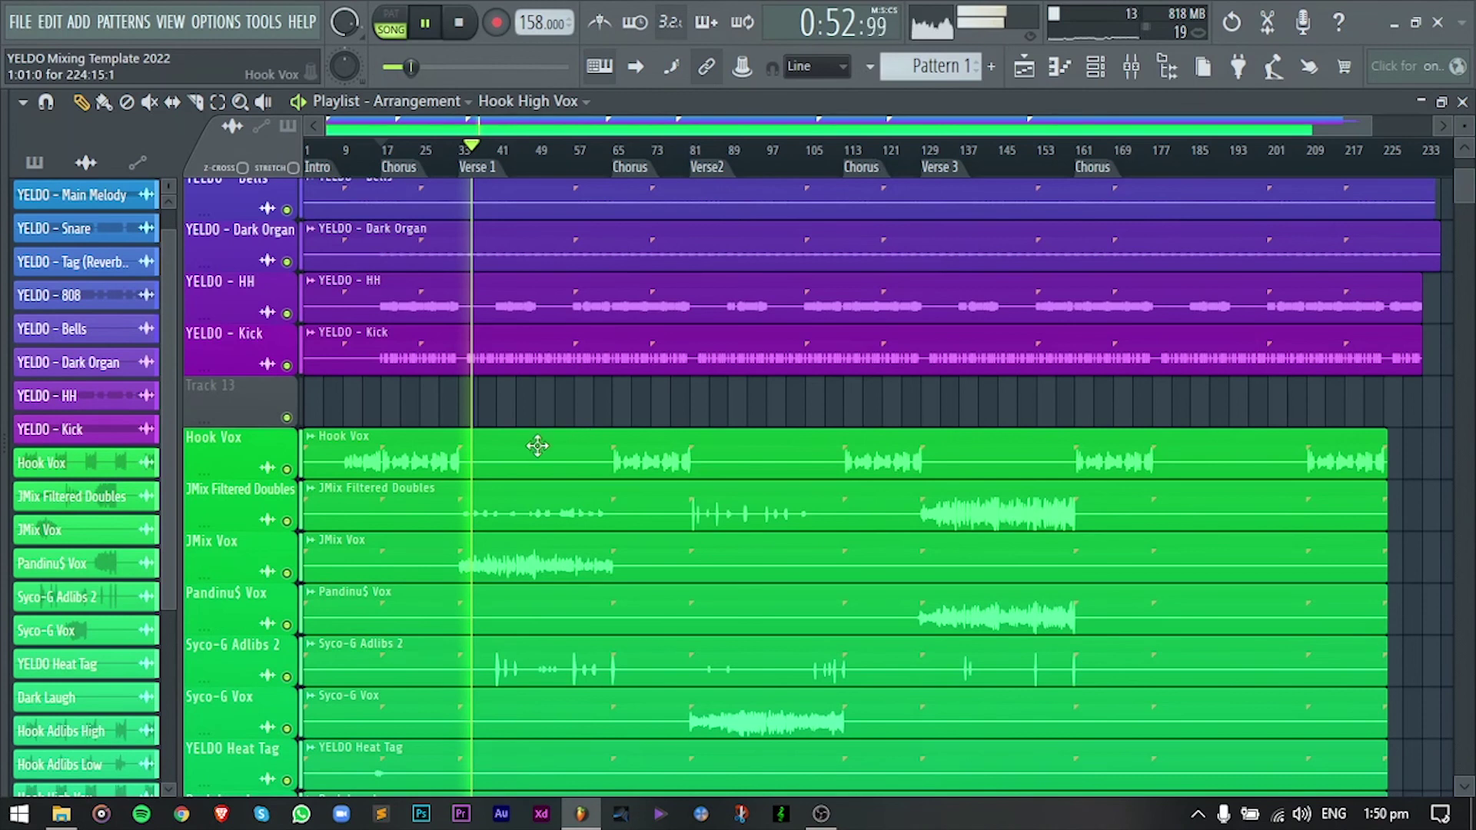
key(F9)
drag(291, 466, 291, 493)
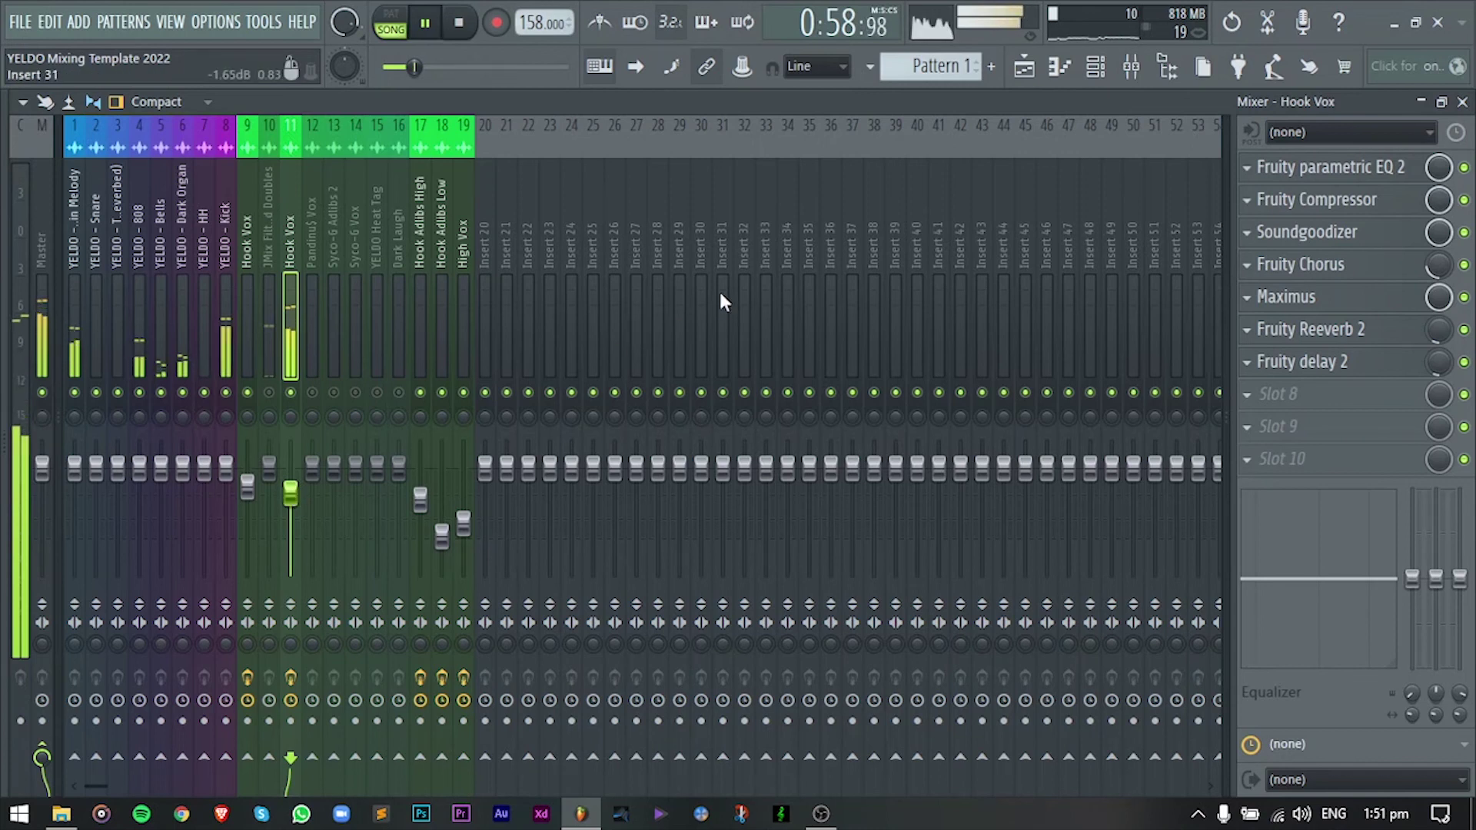
Stop playback and look over the full arrangement of beat stems and vocal tracks in the playlist.
click(1024, 66)
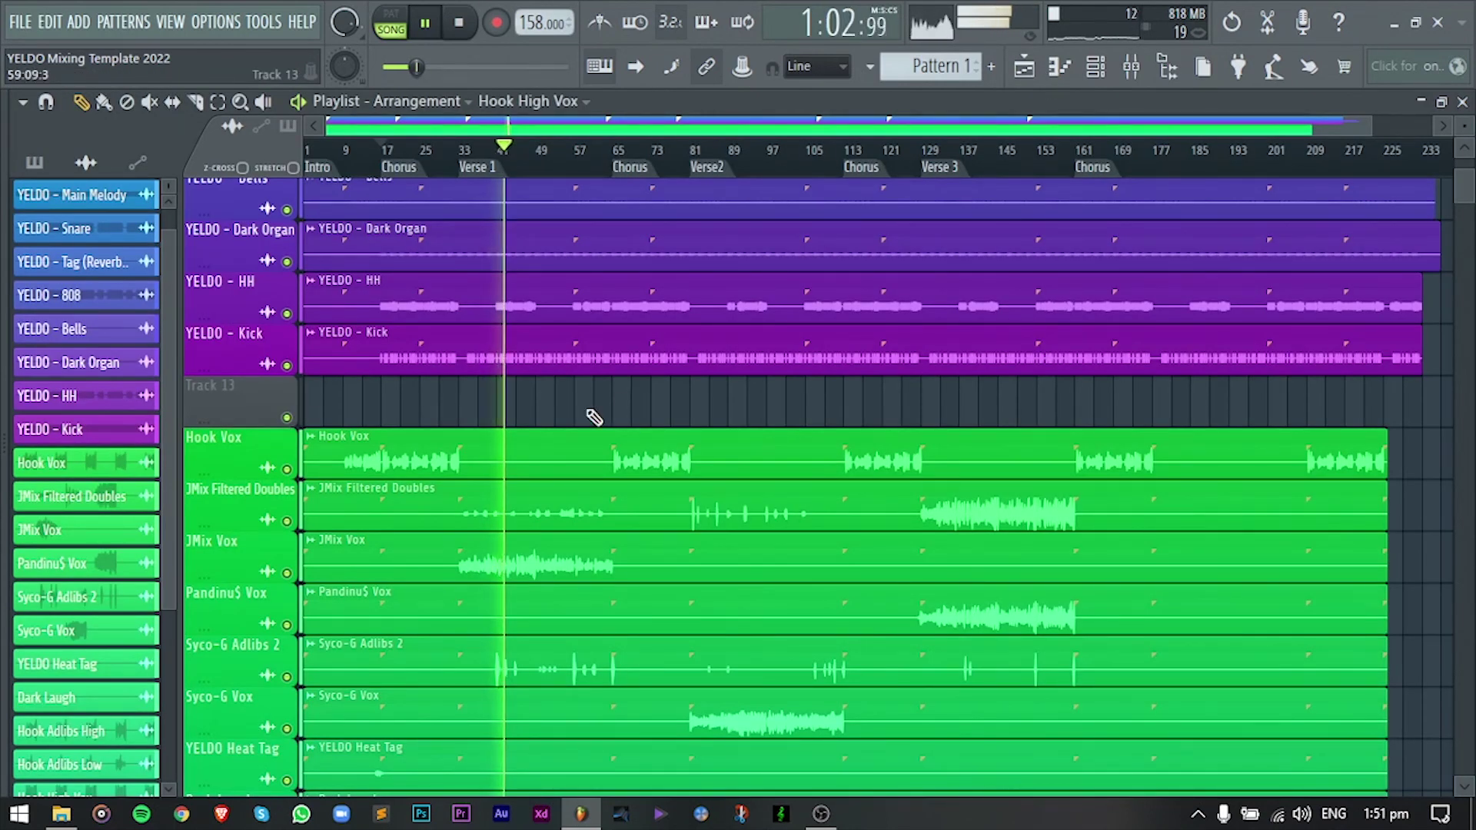
key(space)
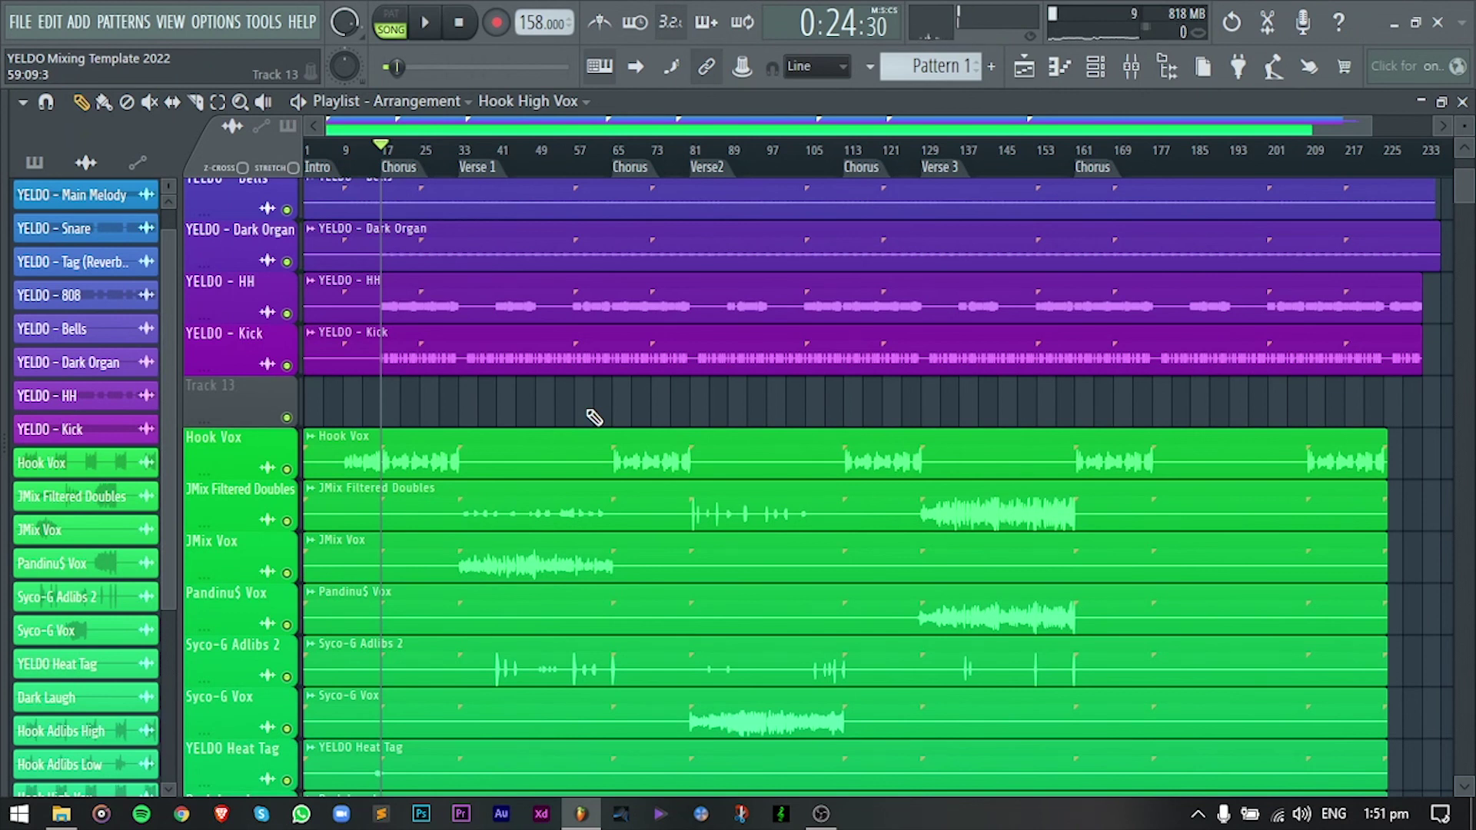
scroll(594, 417, down, 3)
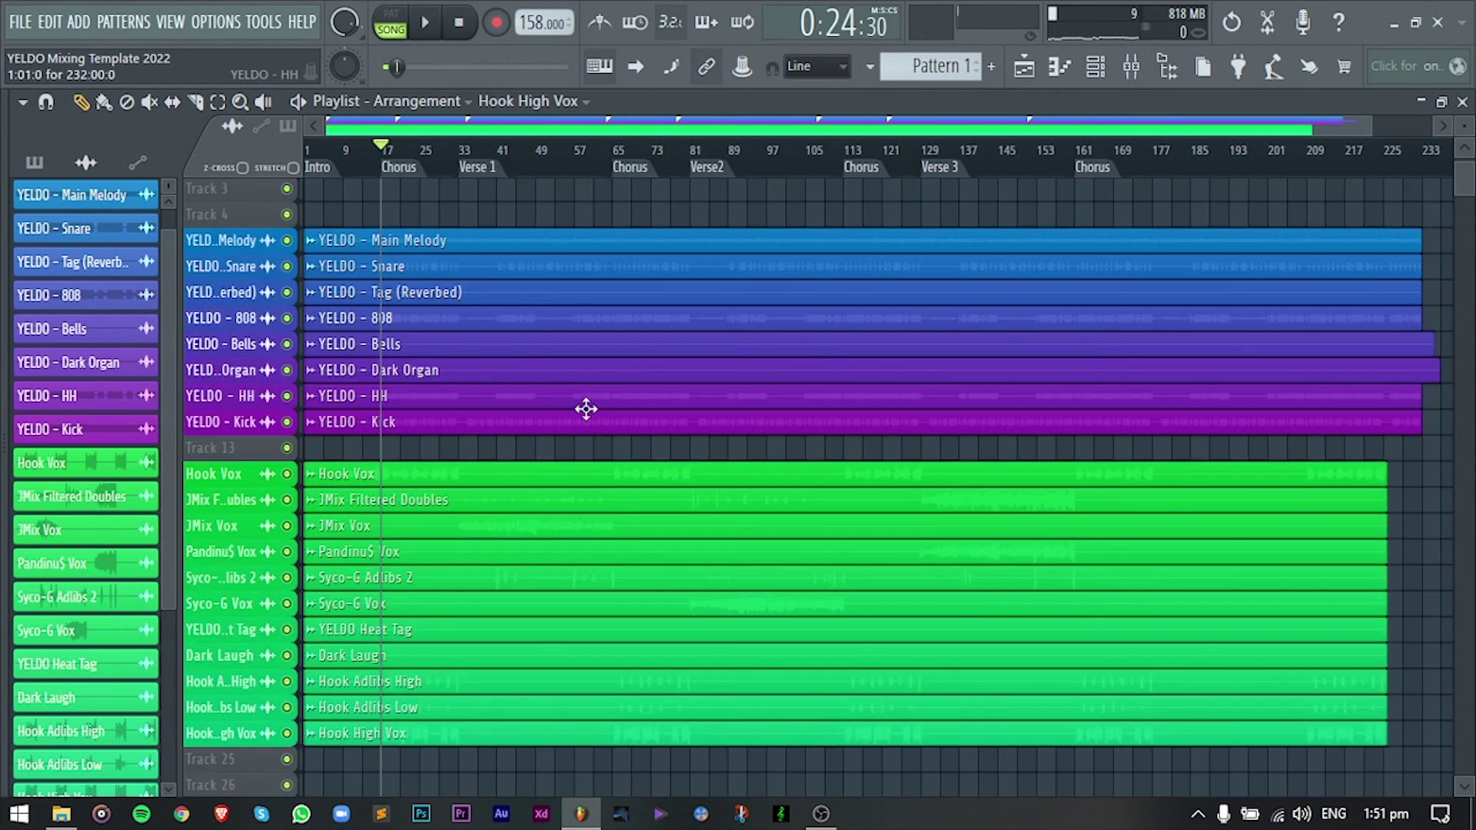
drag(1361, 764, 88, 159)
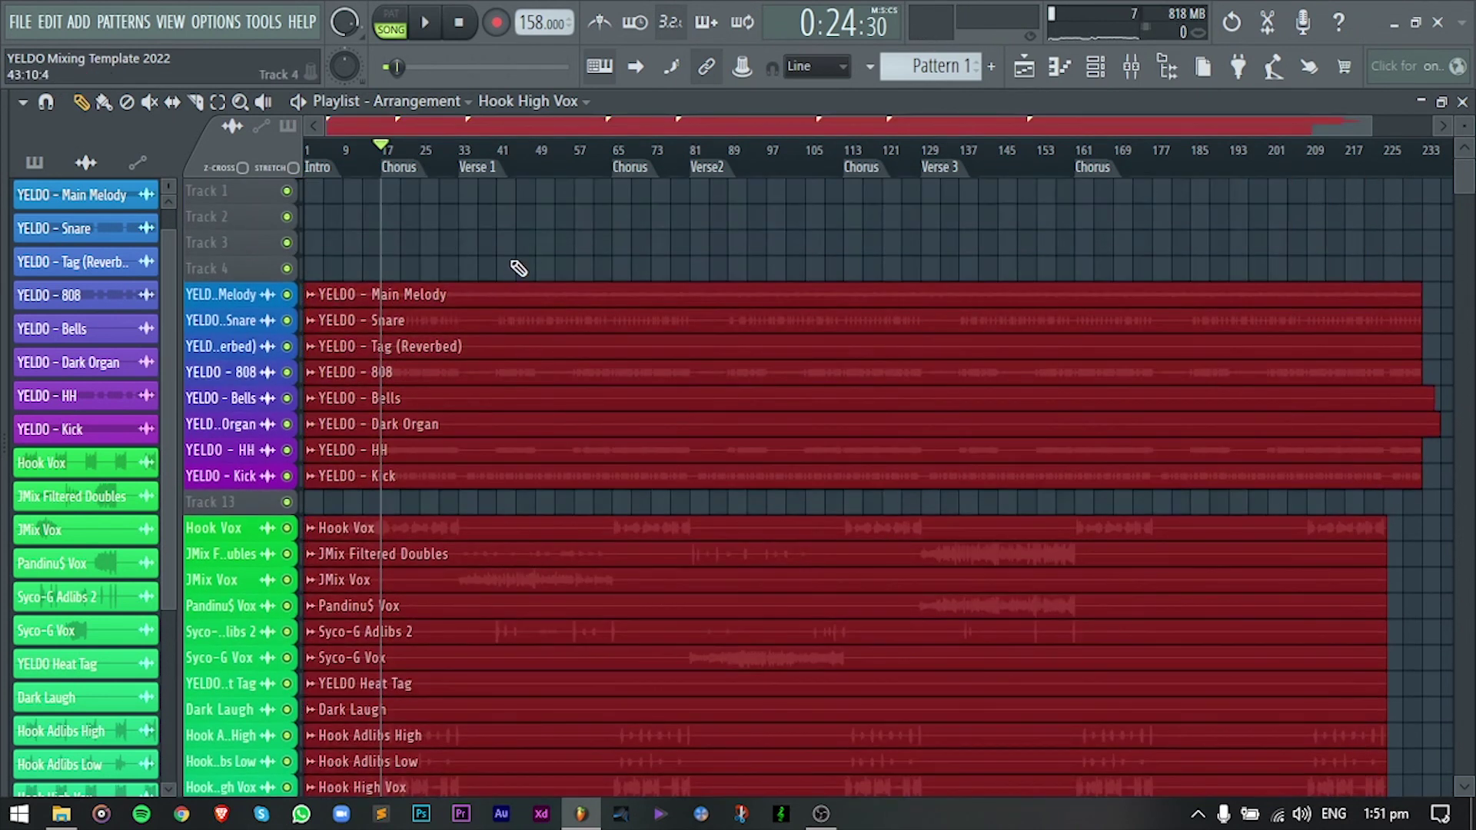
ctrl+click(526, 228)
scroll(531, 227, up, 3)
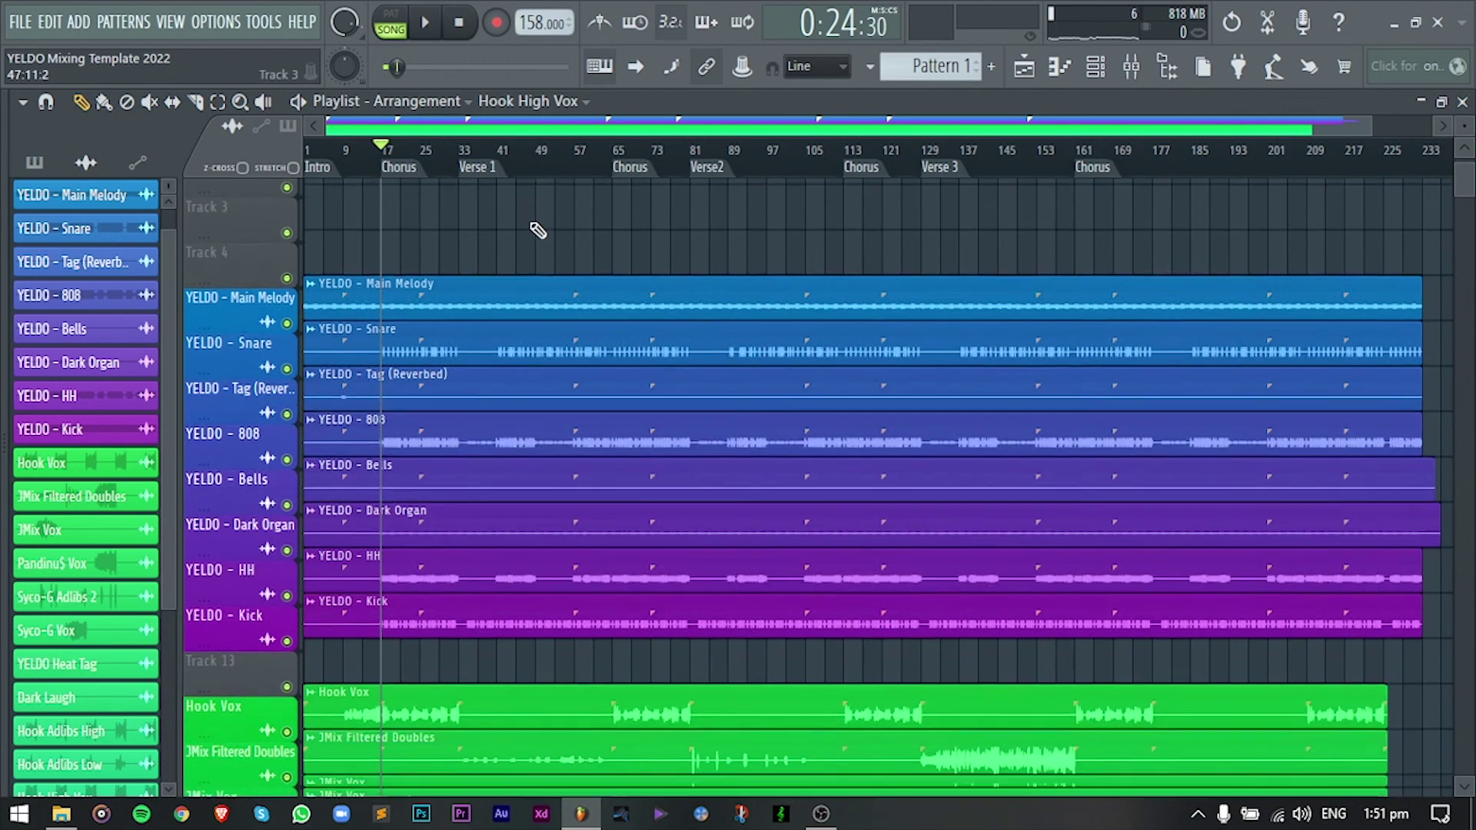